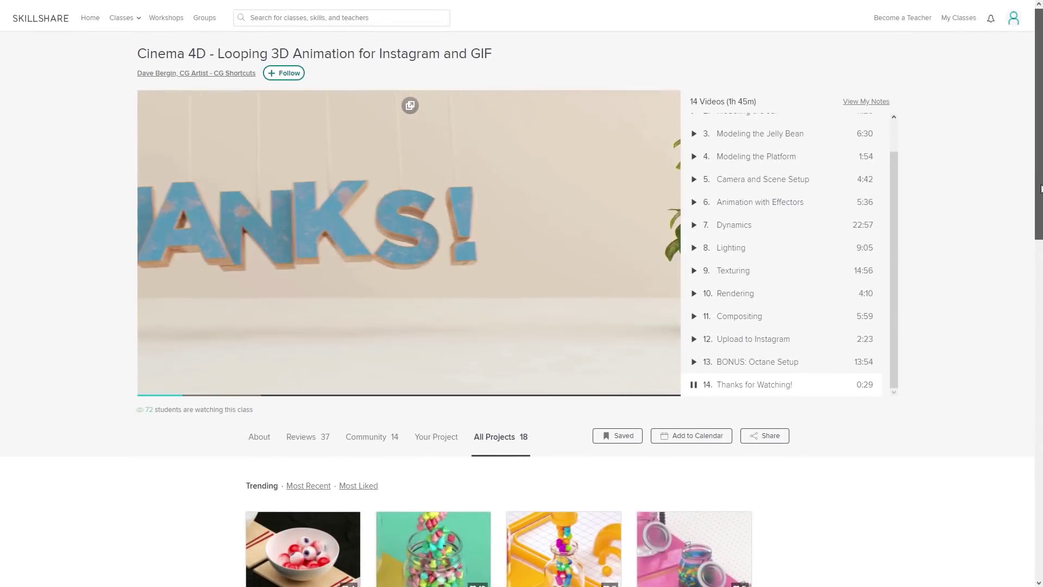
- Scroll the Skillshare class page, open the Animation category and scroll through its class listings
drag(1039, 177, 1039, 216)
drag(1039, 216, 1039, 229)
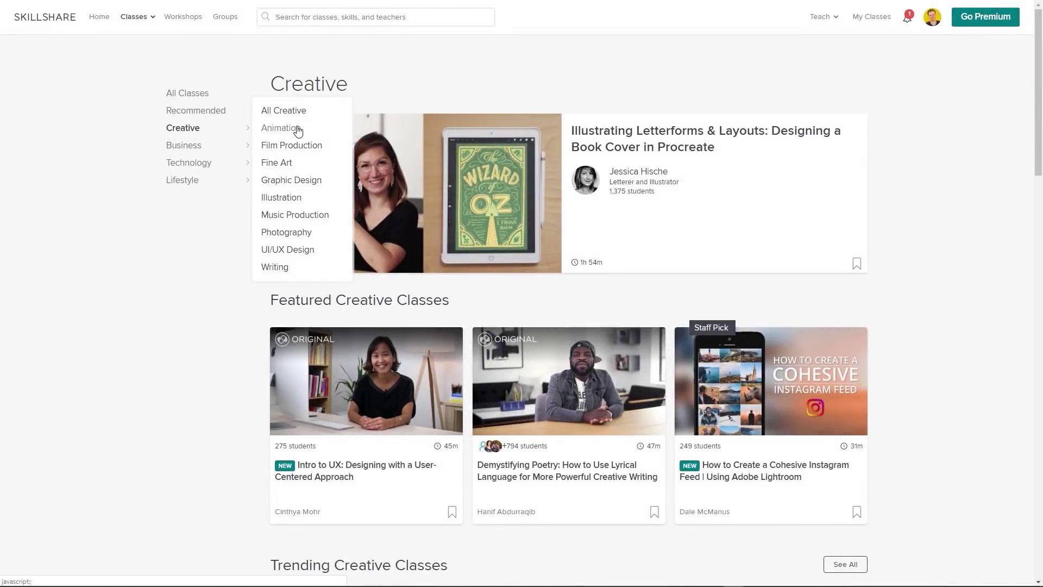
click(298, 131)
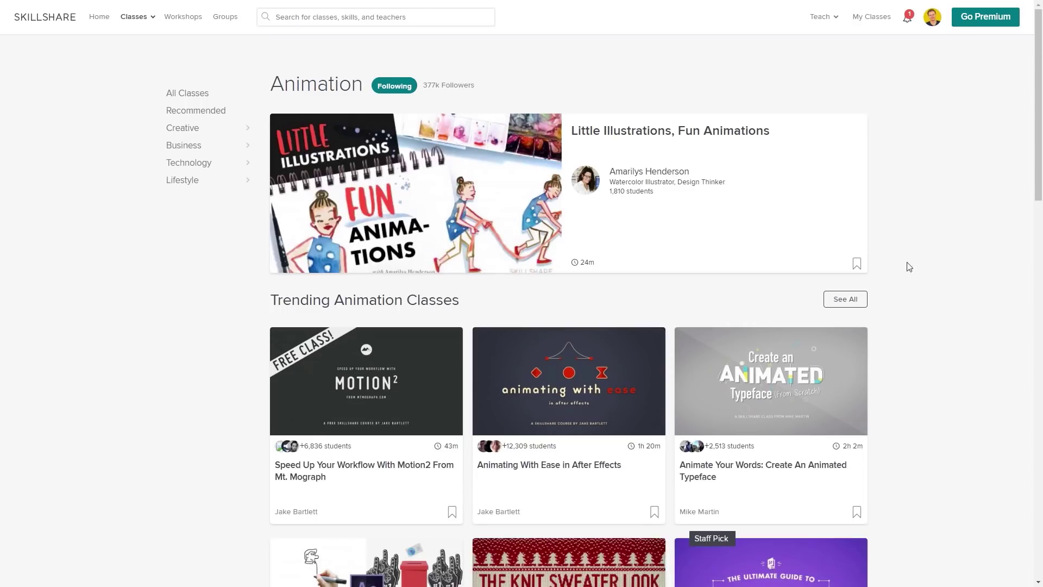
scroll(944, 279, down, 3)
scroll(944, 280, down, 2)
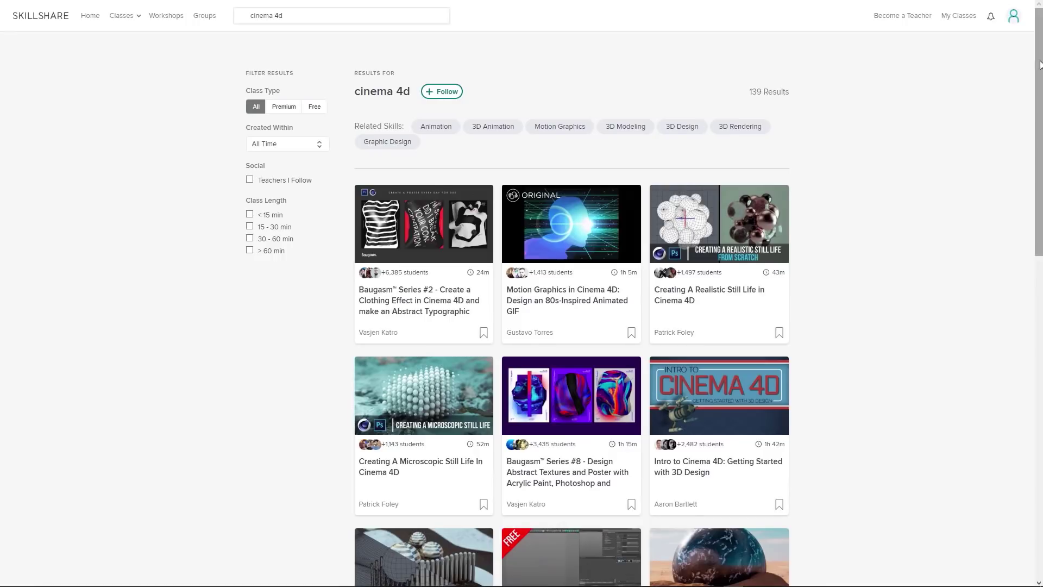
scroll(1041, 76, down, 2)
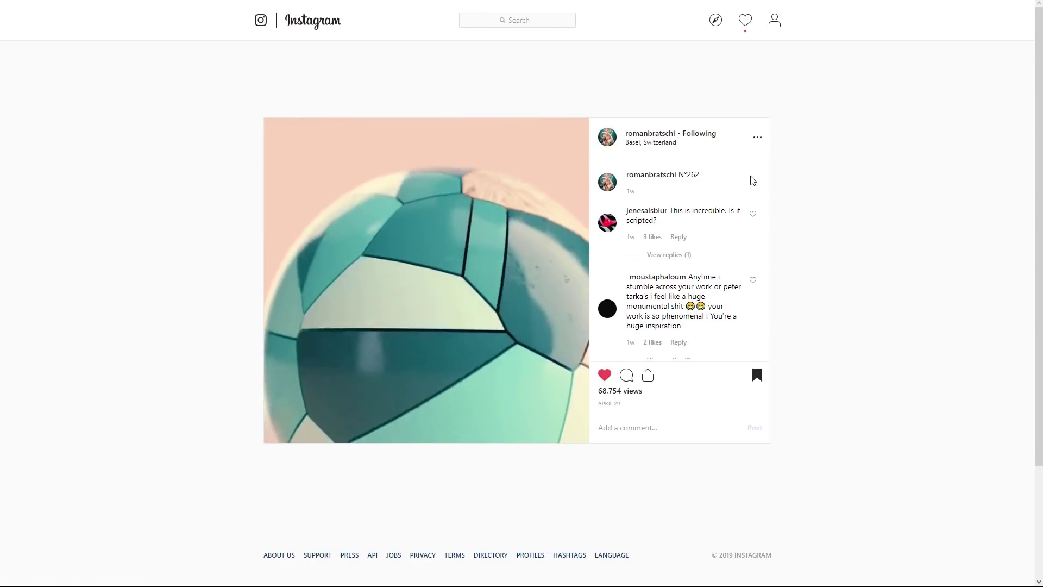
scroll(746, 196, down, 2)
scroll(746, 196, down, 5)
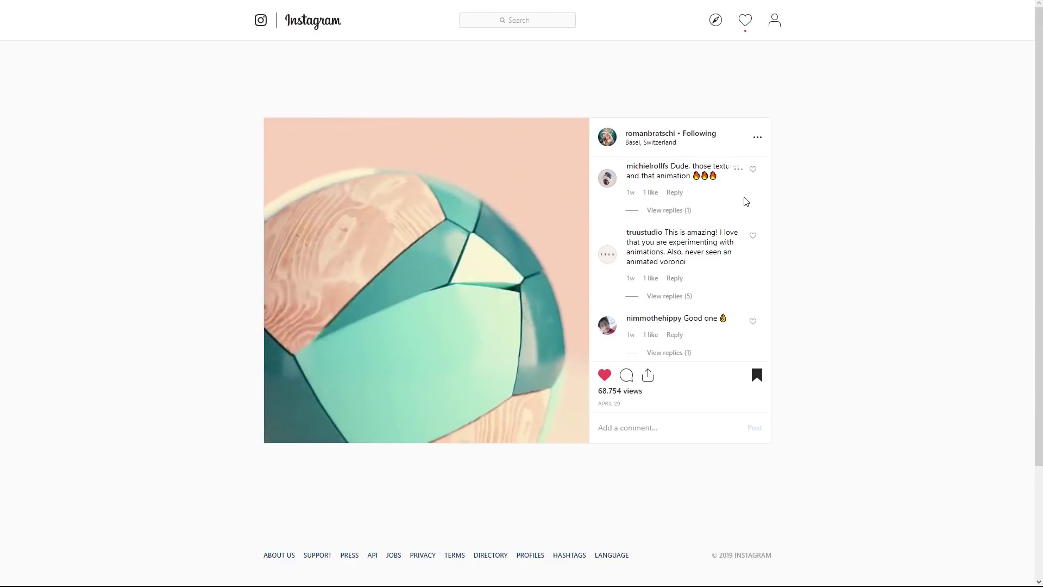
scroll(746, 200, down, 2)
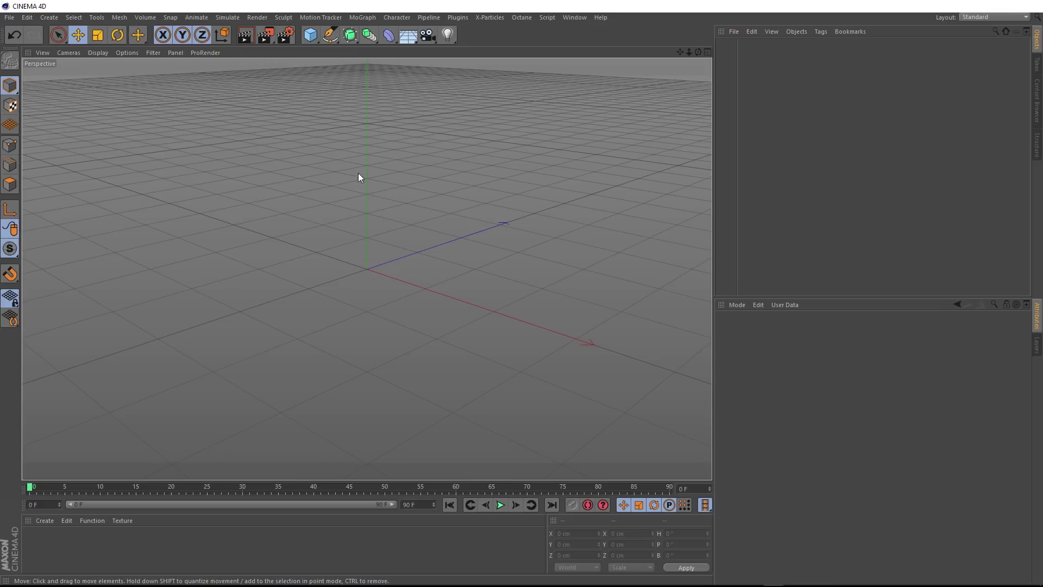
- Add a Sphere primitive and make a MoGraph Voronoi Fracture object its parent
click(309, 36)
click(543, 75)
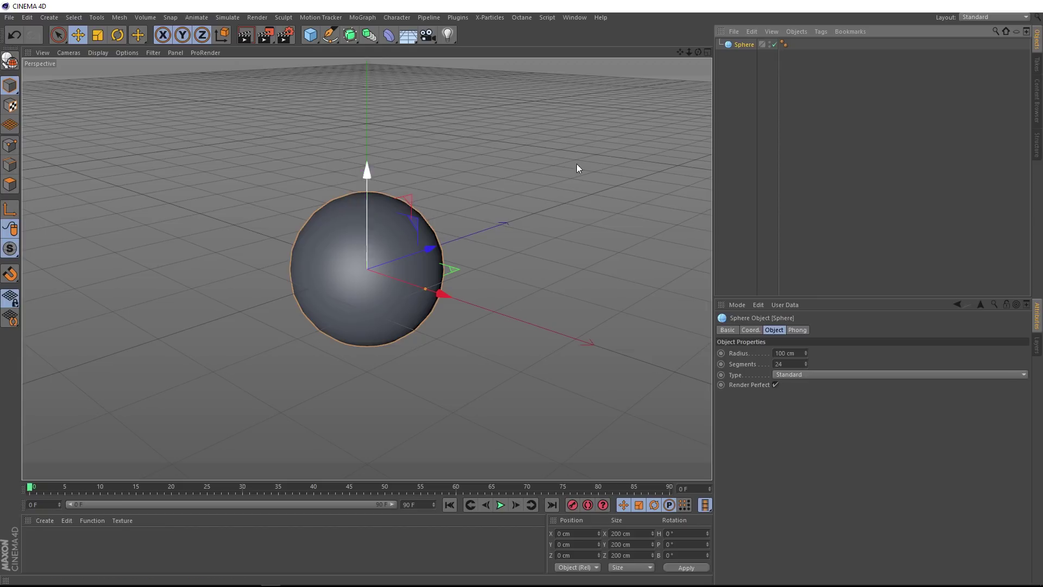
click(366, 19)
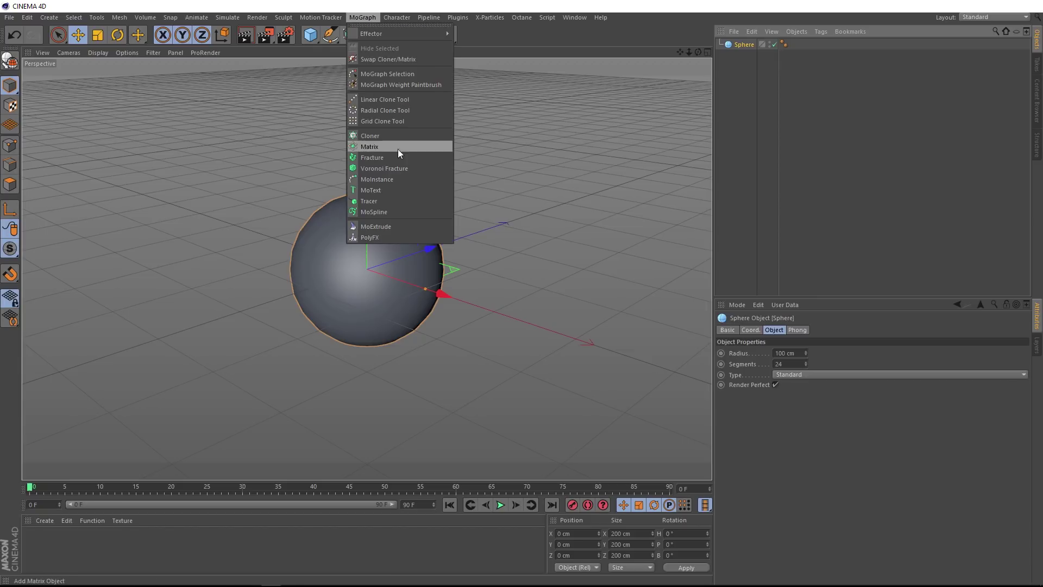
alt+click(426, 167)
scroll(363, 265, up, 3)
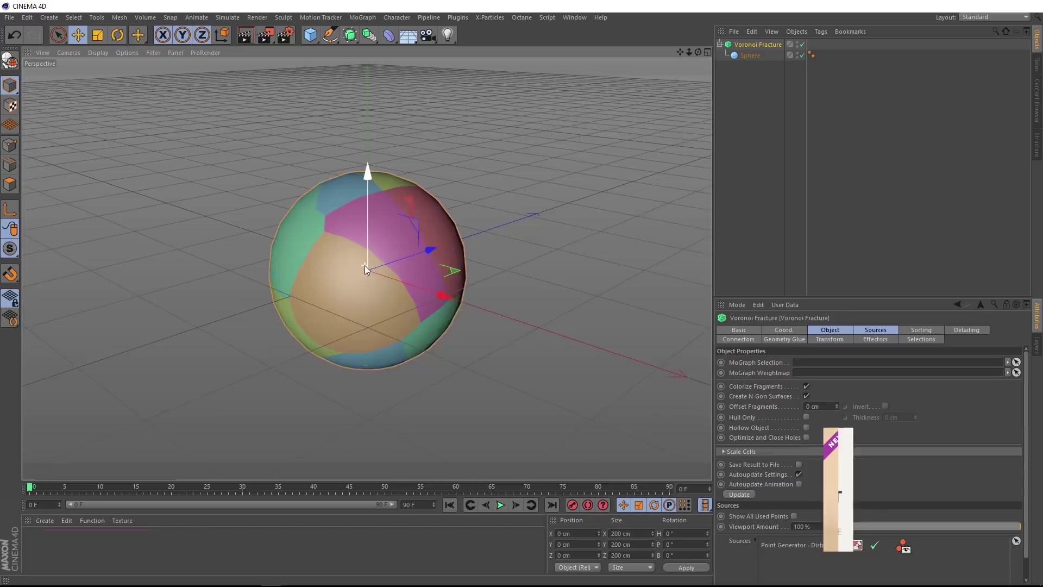
scroll(367, 241, up, 4)
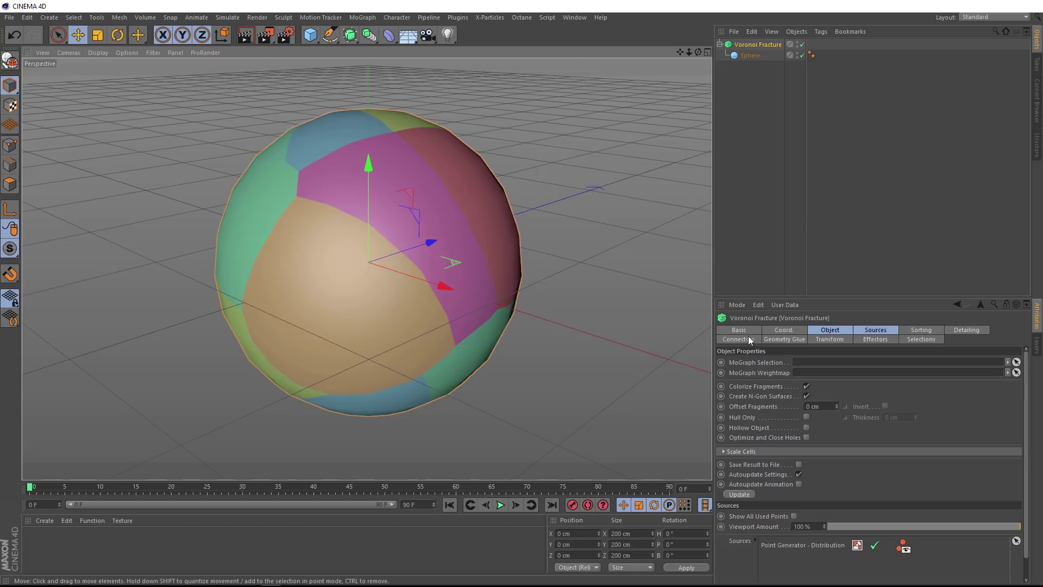
- Try Seed 12346 on the Point Generator - Distribution source, then delete that source
click(873, 328)
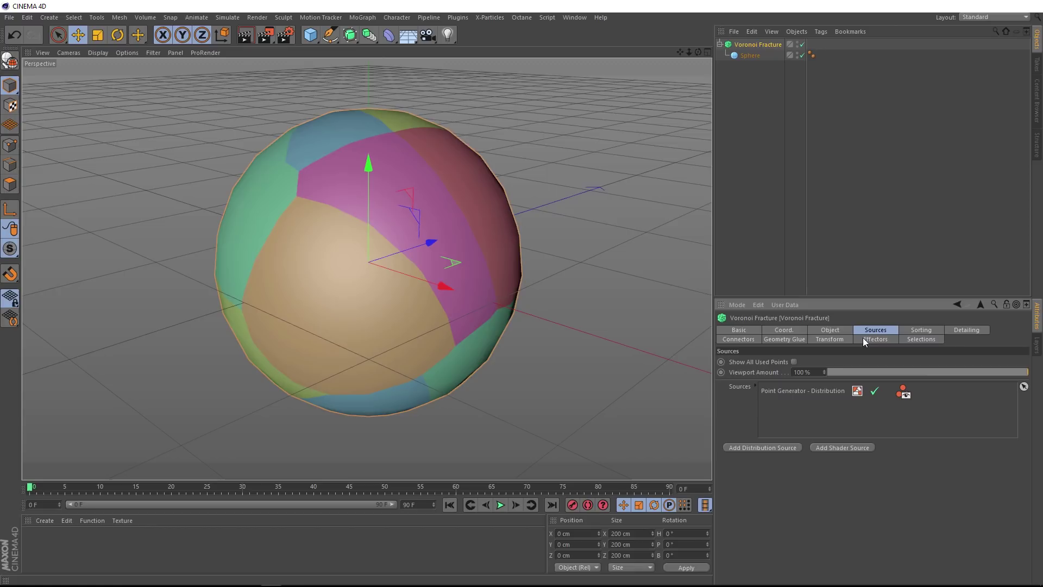
click(783, 389)
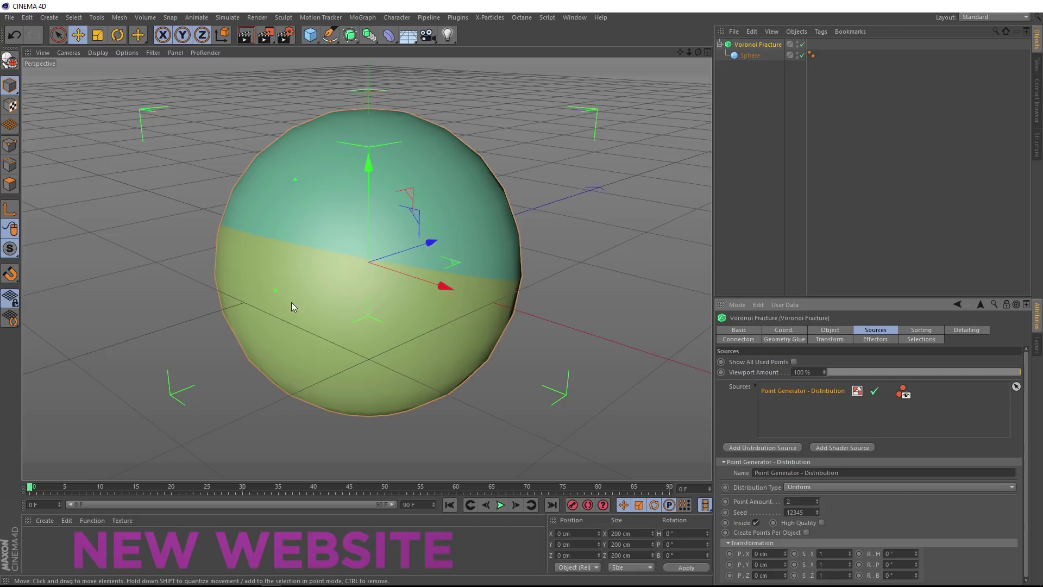
mouse_move(487, 307)
alt+mouse_down()
mouse_move(396, 296)
mouse_move(319, 270)
mouse_move(488, 296)
alt+mouse_up()
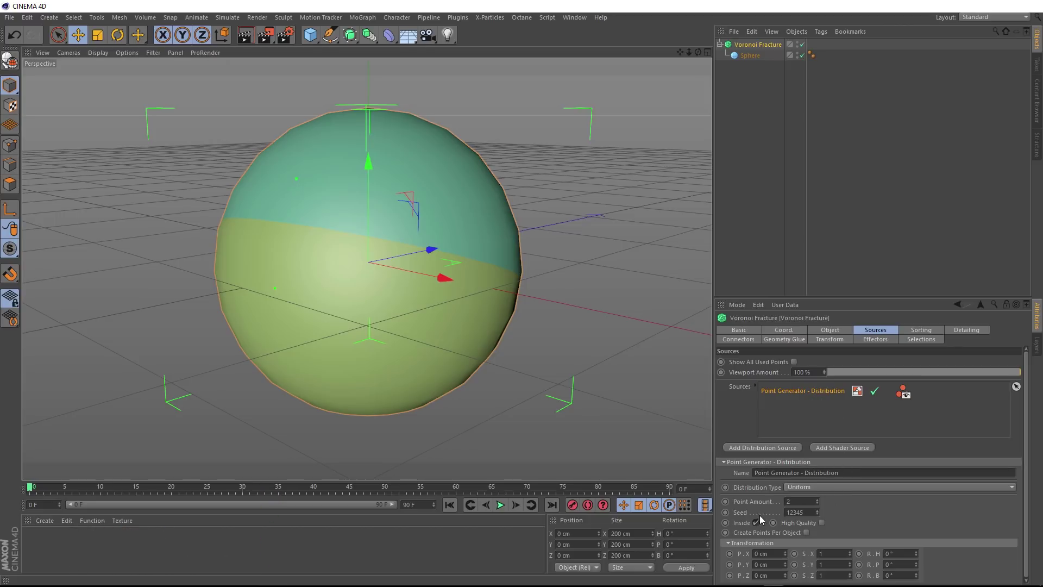
click(817, 510)
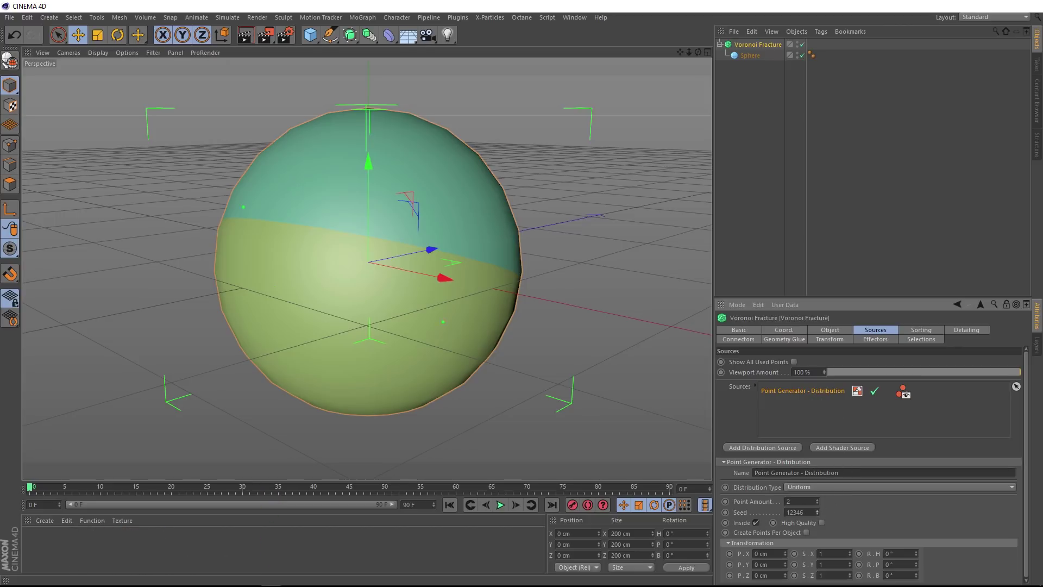
drag(818, 510, 469, 290)
key(Delete)
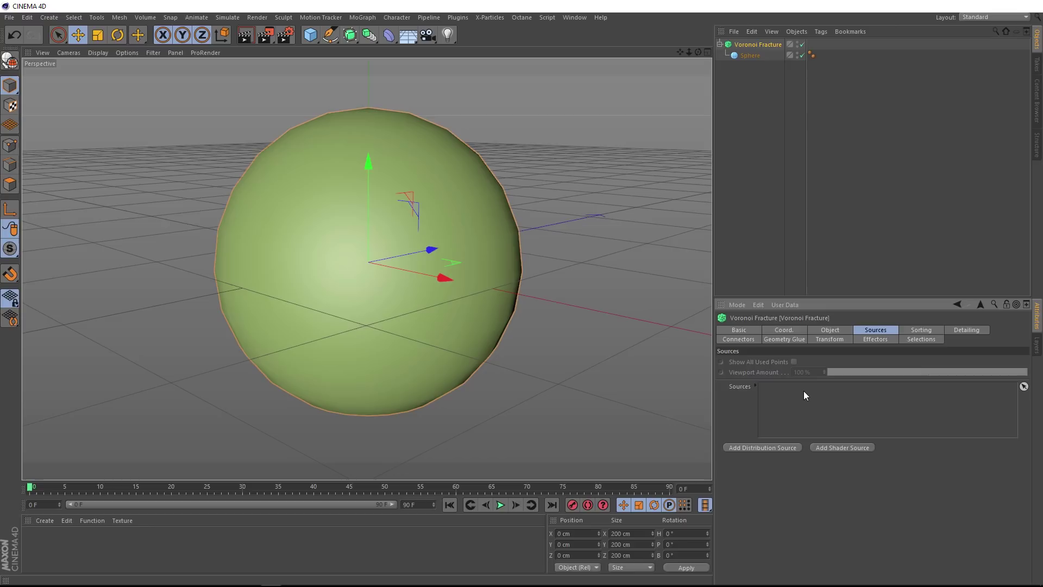
- Add a MoGraph Matrix in Object mode with the Sphere as its Object source
click(363, 18)
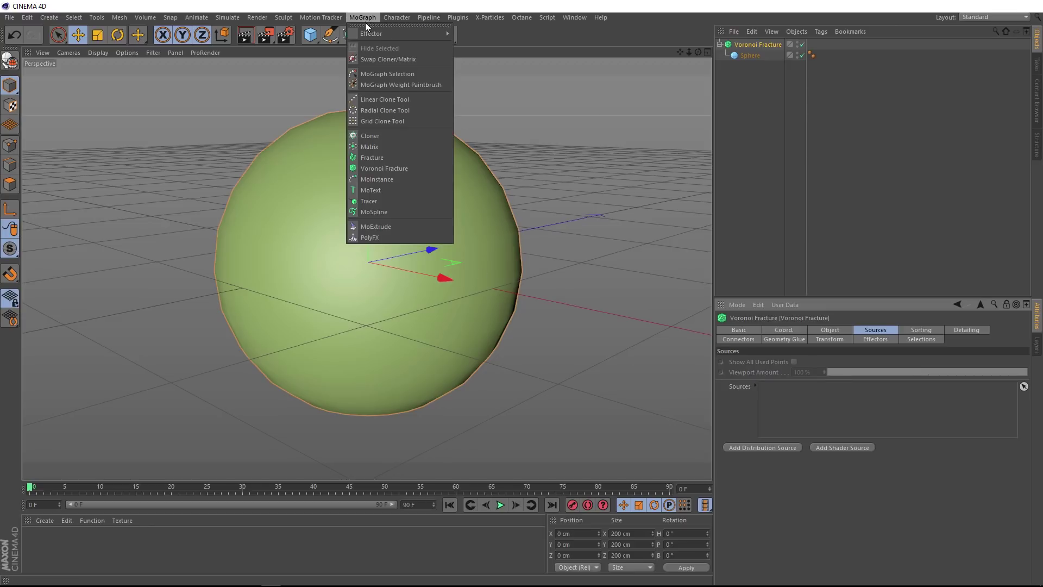
click(418, 147)
alt+right_drag(454, 265, 398, 354)
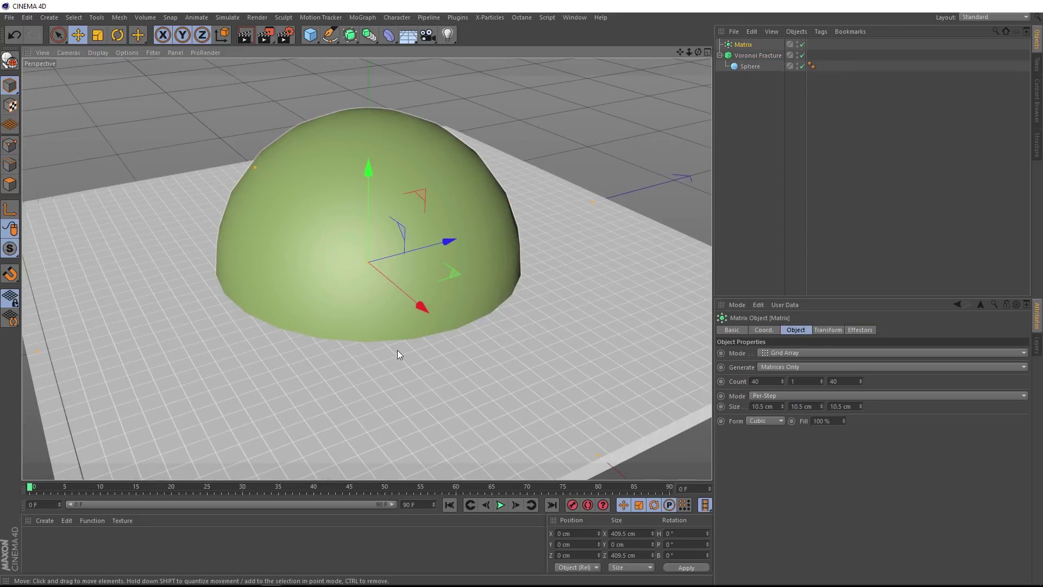
alt+drag(398, 353, 430, 349)
alt+right_drag(431, 349, 570, 333)
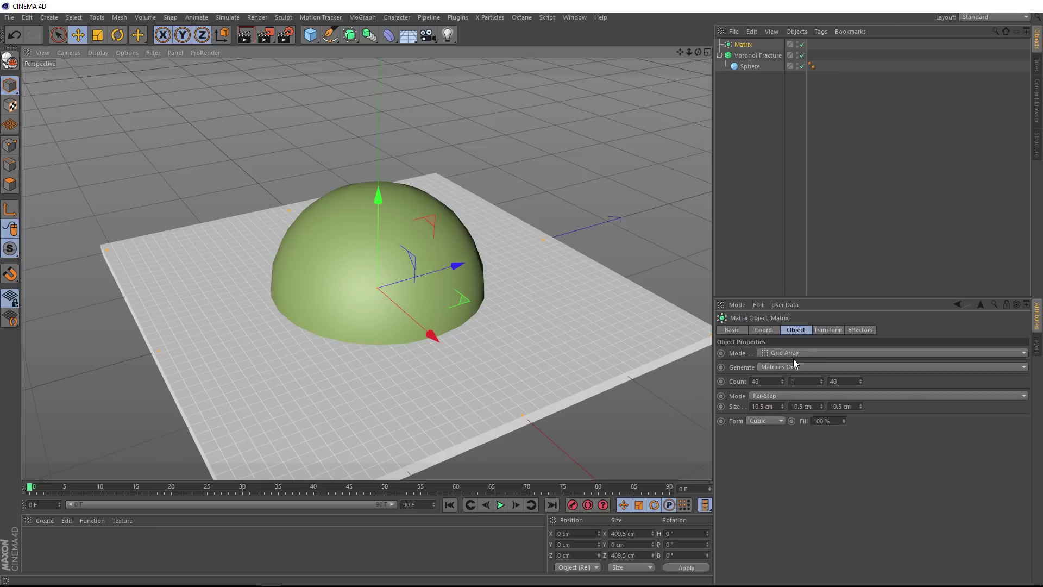
click(776, 354)
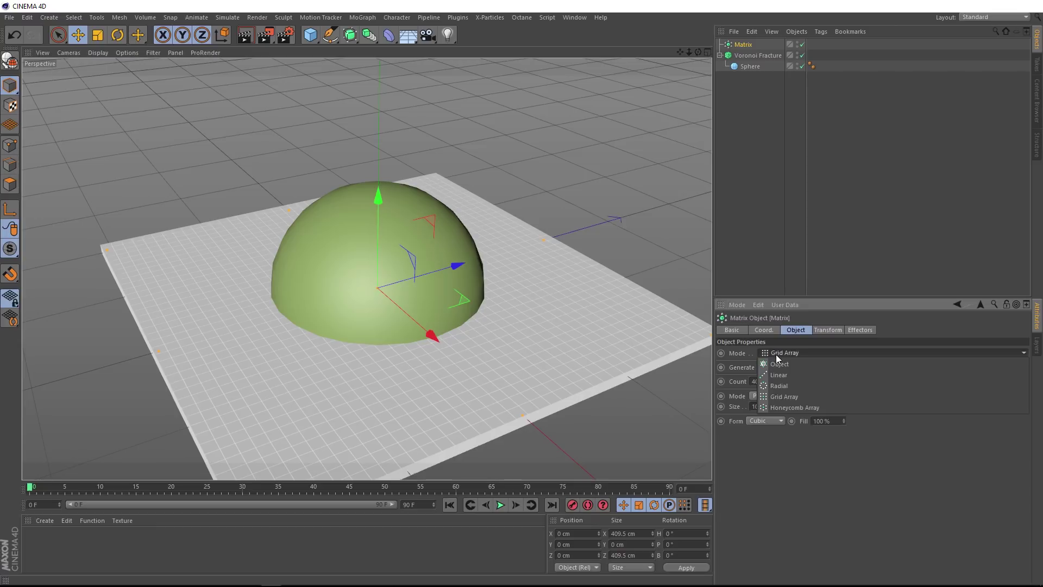
click(784, 363)
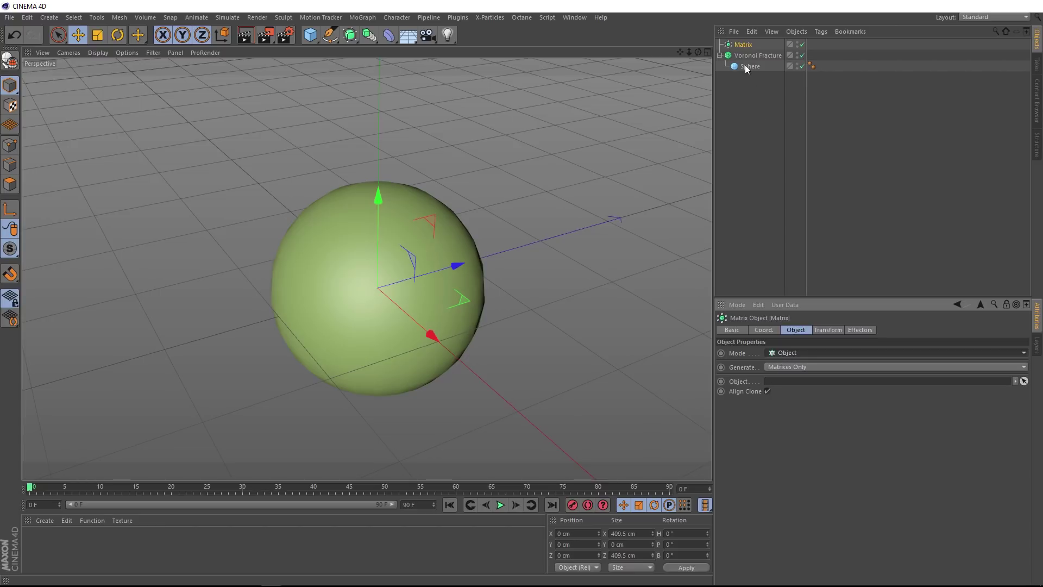
drag(744, 64, 774, 383)
alt+drag(441, 312, 314, 240)
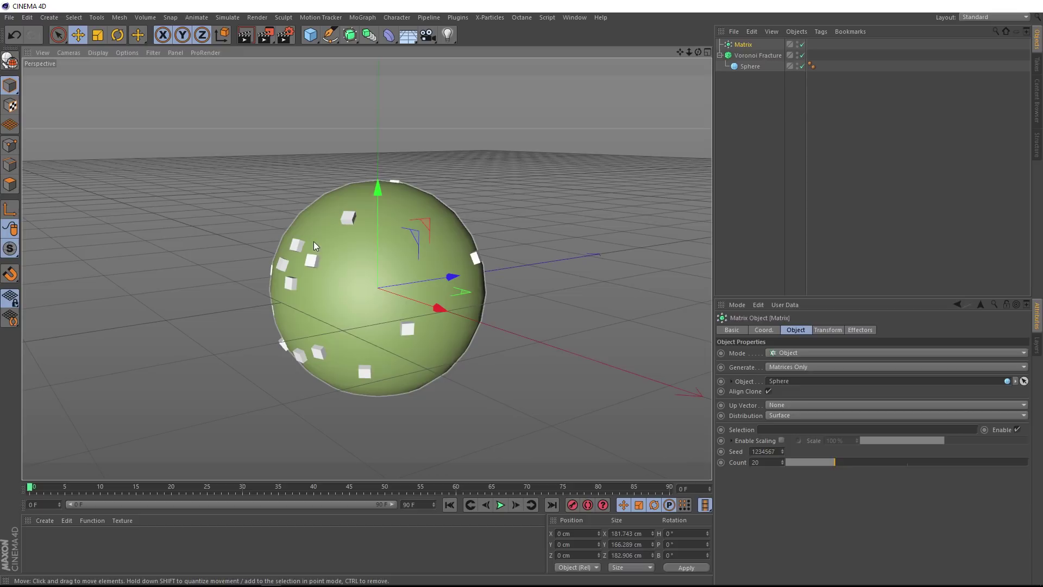
- Add the Matrix to the Voronoi Fracture's Sources list and orbit around the fractured sphere
click(758, 55)
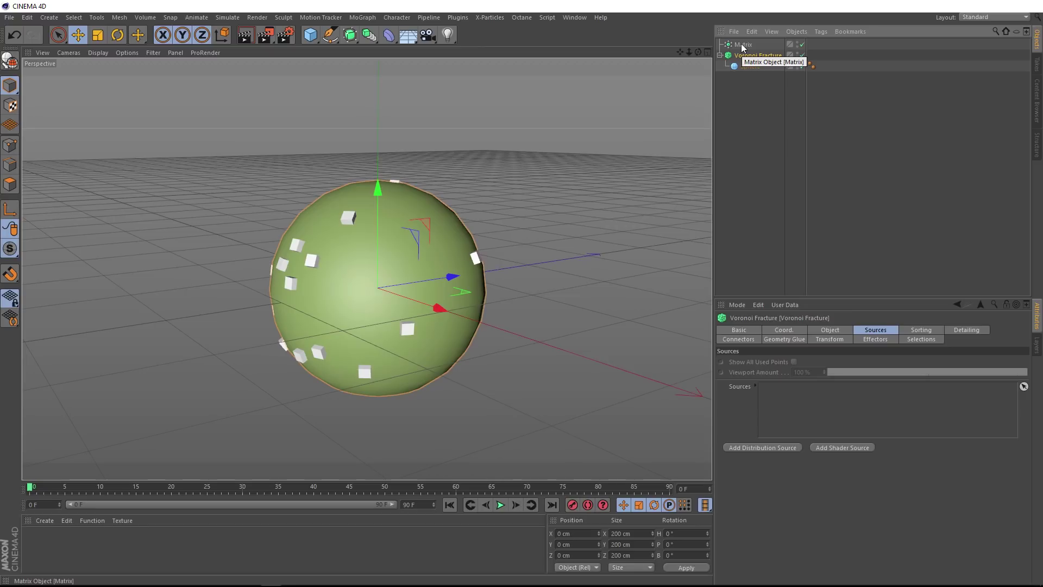
drag(742, 48, 786, 394)
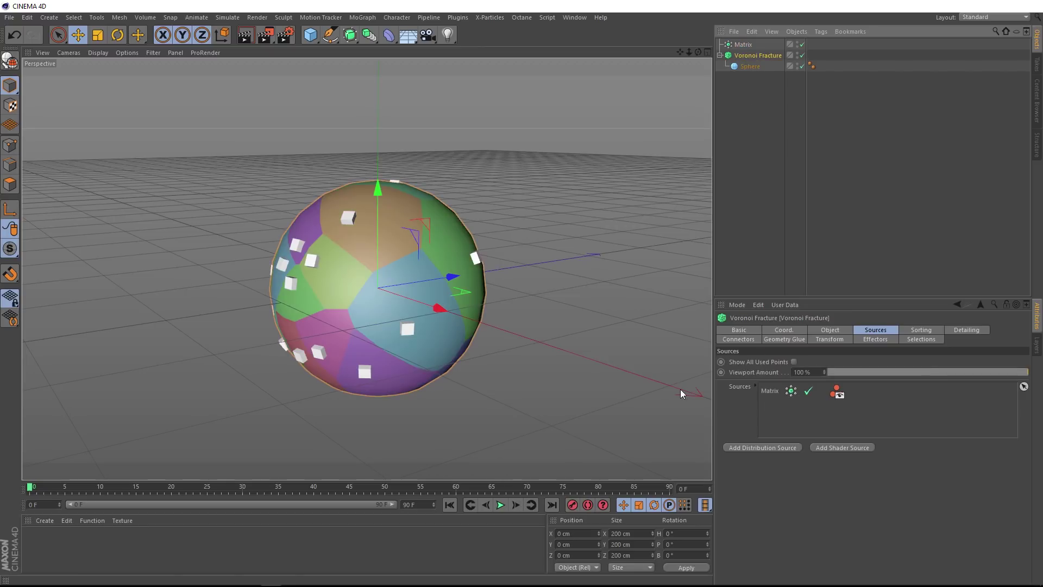
alt+drag(480, 324, 432, 286)
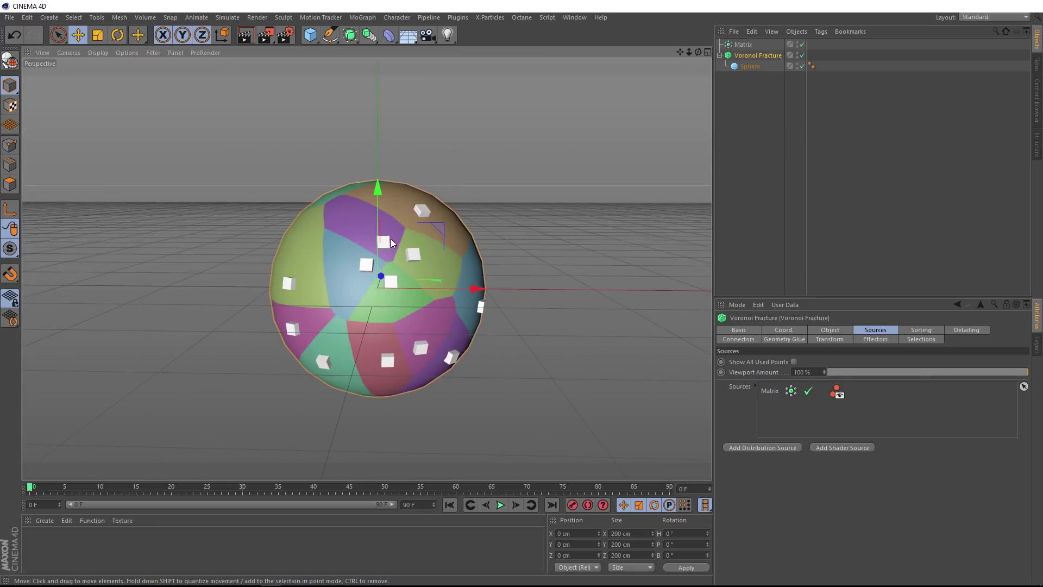
mouse_move(326, 287)
alt+mouse_down()
mouse_move(445, 304)
mouse_move(471, 319)
mouse_move(406, 335)
mouse_move(308, 305)
mouse_move(345, 288)
alt+mouse_up()
alt+right_drag(346, 288, 372, 298)
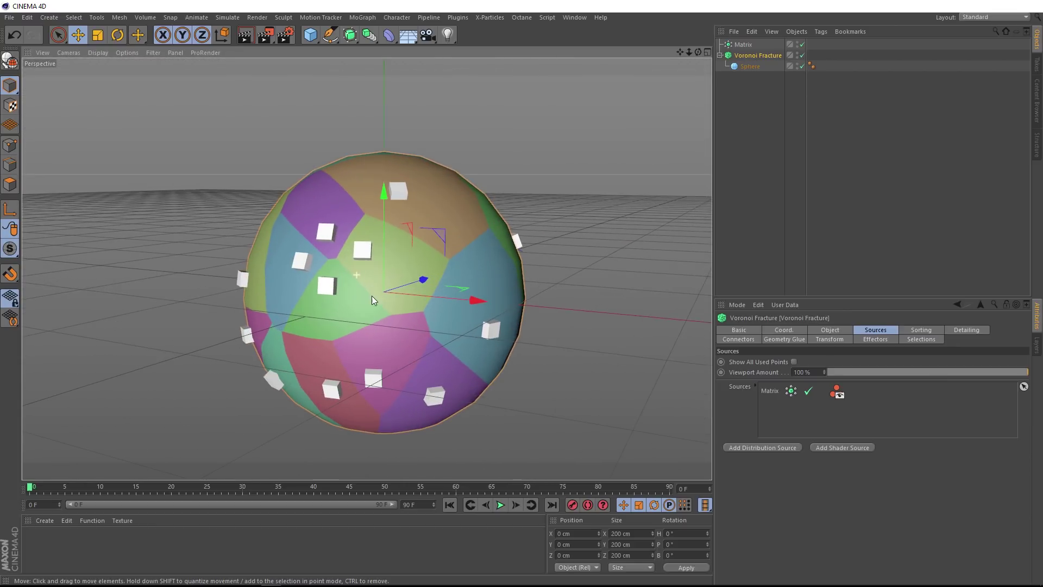
alt+middle_drag(384, 336, 379, 330)
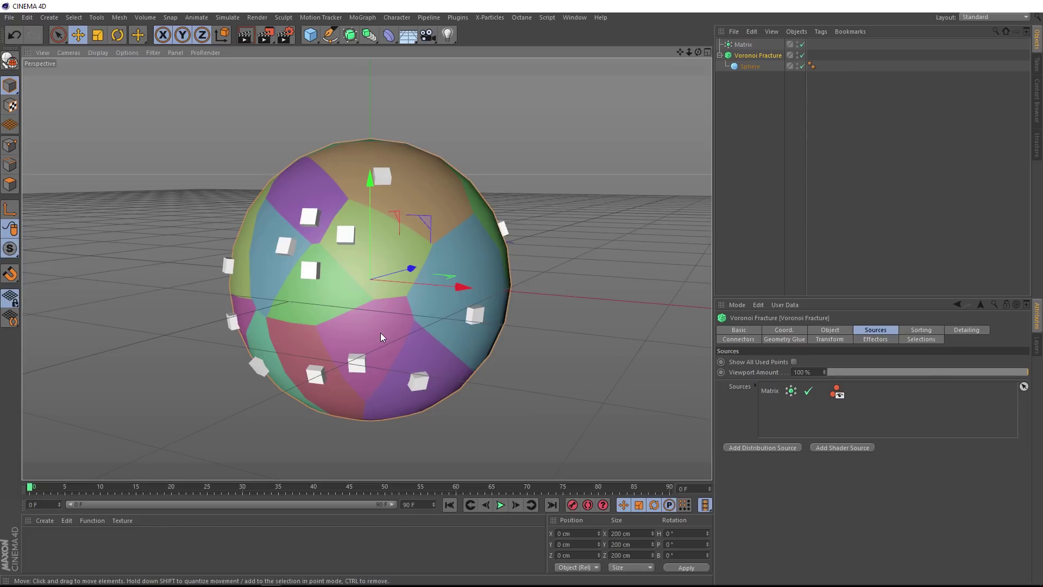
- With the Matrix selected, add a MoGraph Random effector
click(742, 46)
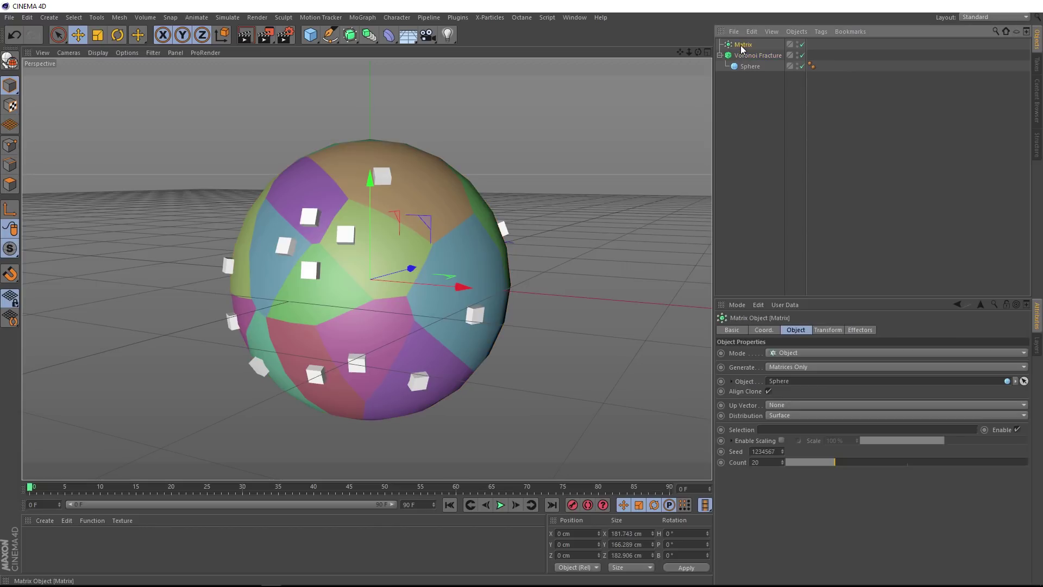
click(363, 18)
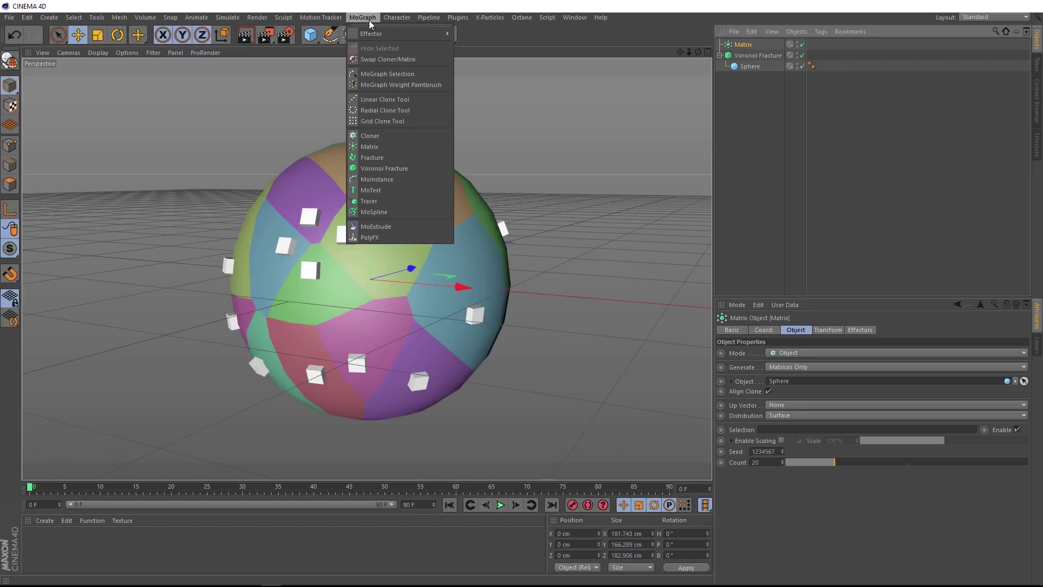
mouse_move(370, 31)
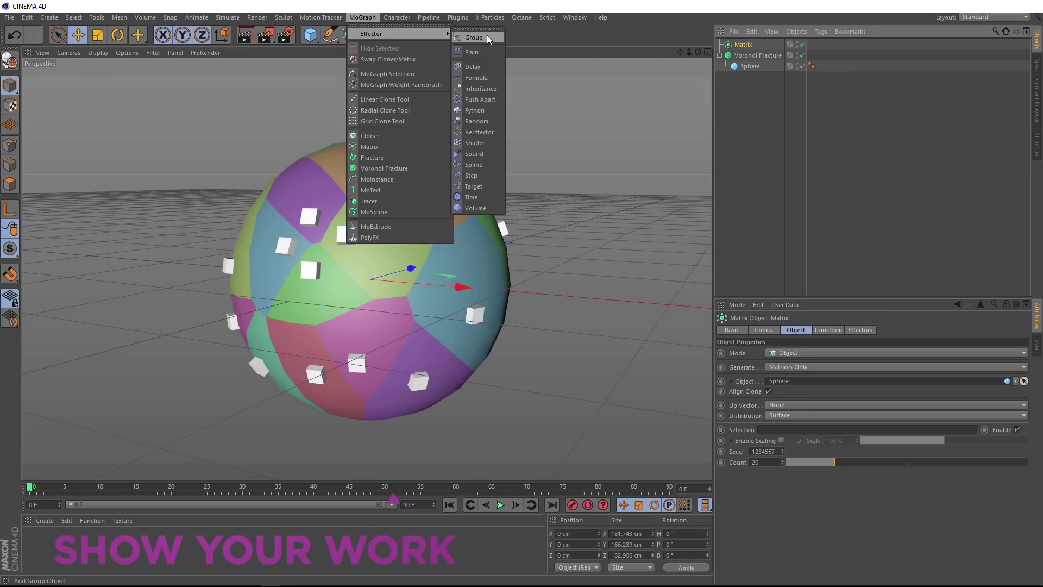
click(494, 122)
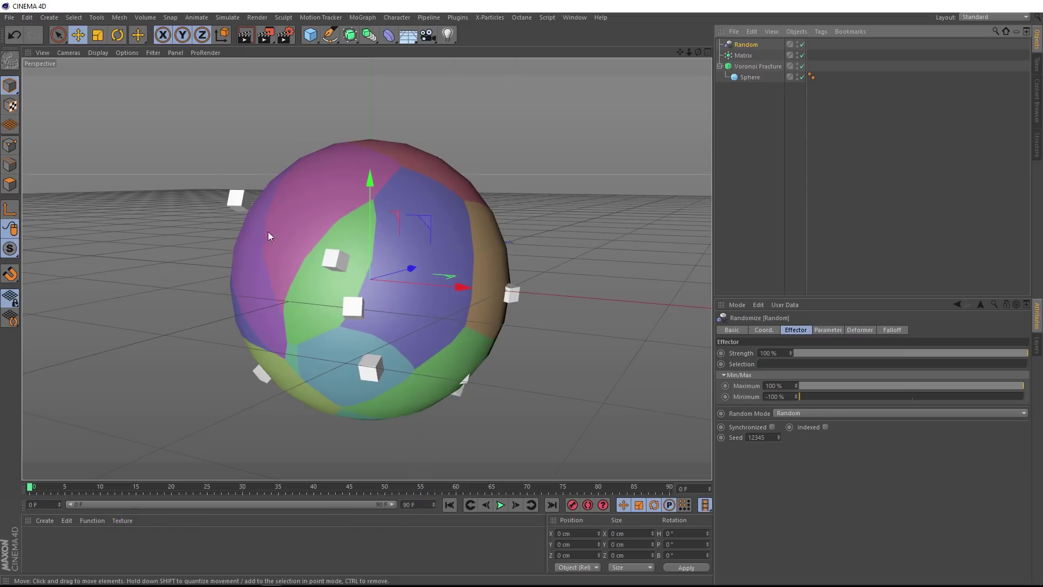
mouse_move(227, 214)
alt+mouse_down()
mouse_move(204, 213)
mouse_move(231, 223)
alt+mouse_up()
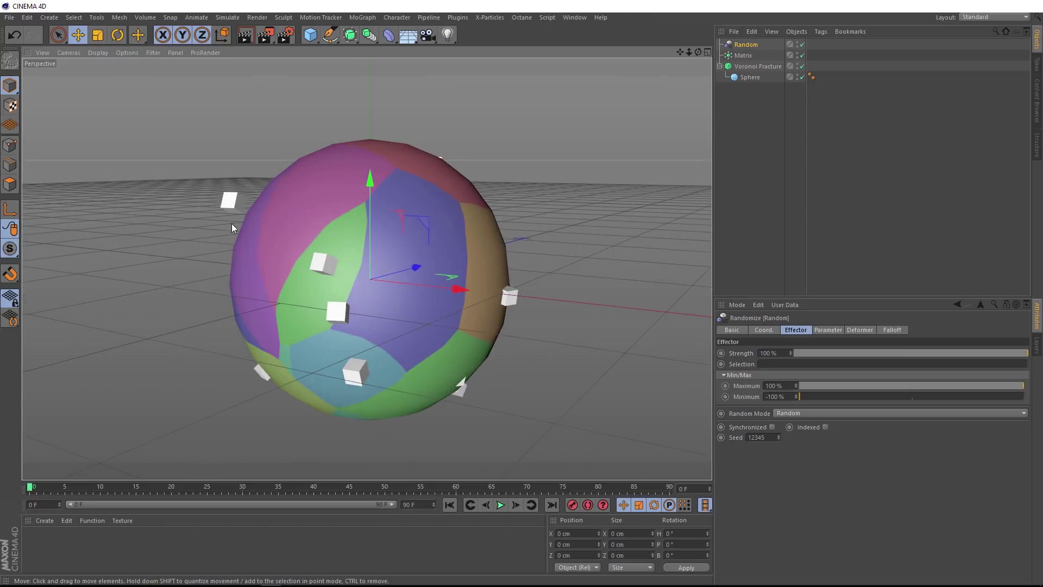
- Set the Random effector's position P.Z to 0 cm, leaving X and Y at 50 cm
click(829, 329)
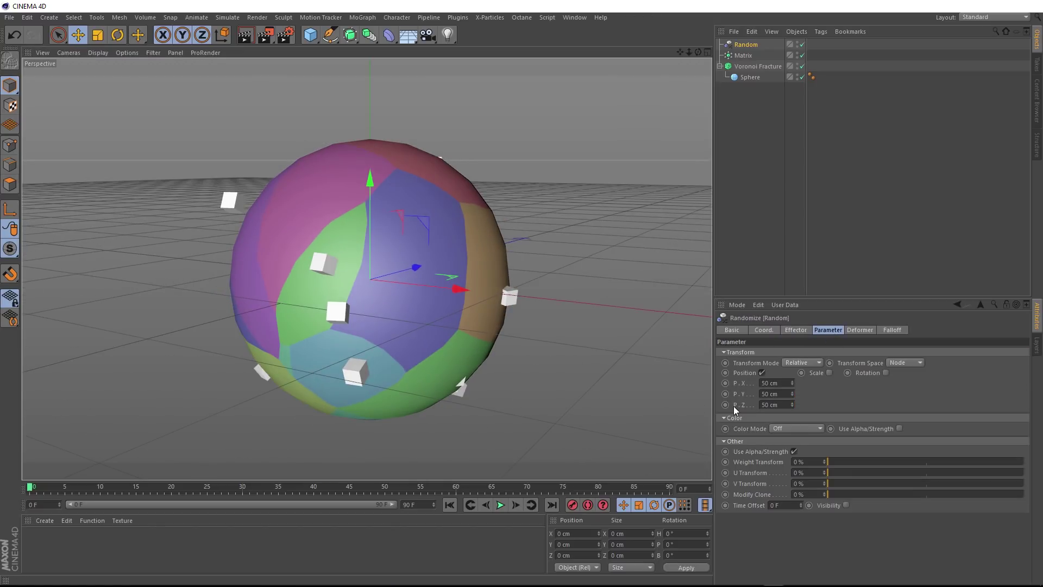
drag(783, 404, 761, 405)
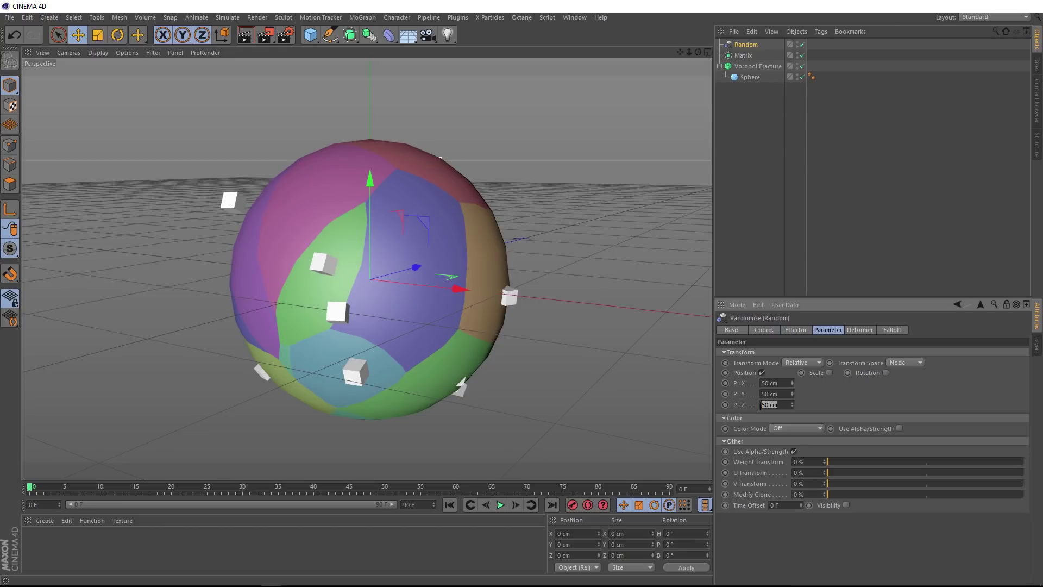
text(0)
key(Return)
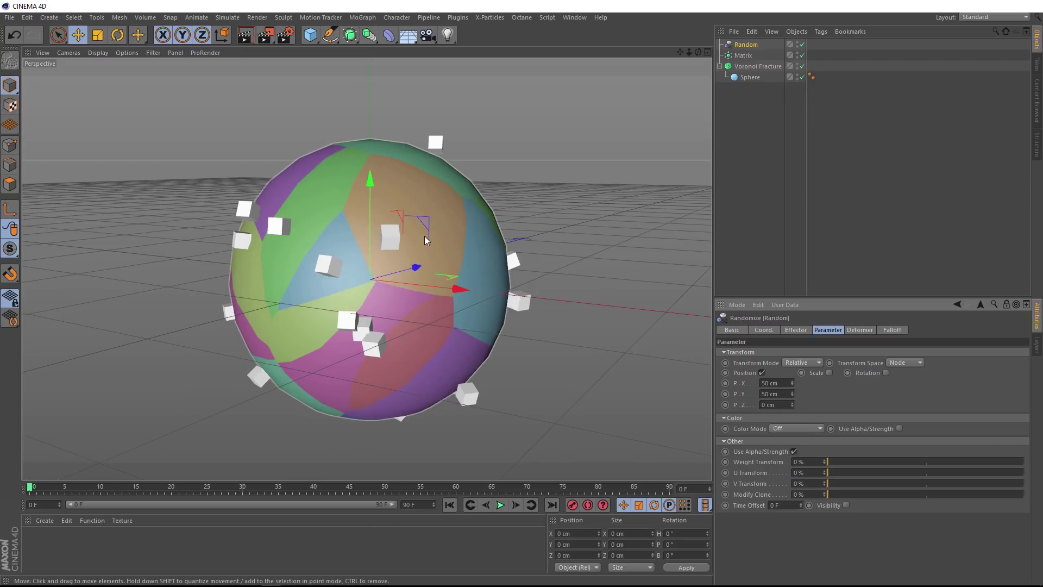
- Switch the Random effector's mode to Noise and start playback to preview
click(796, 331)
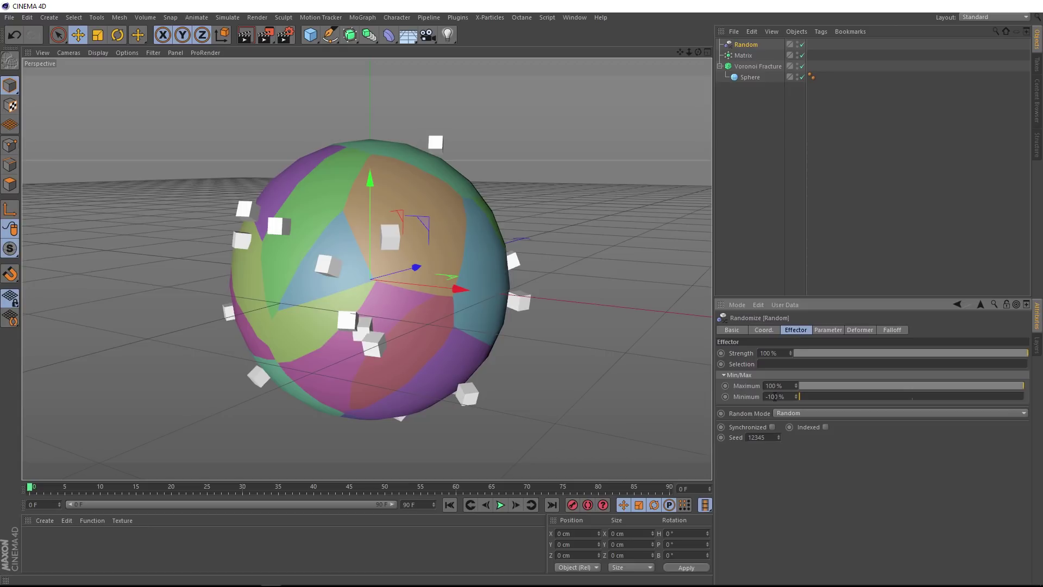
click(803, 412)
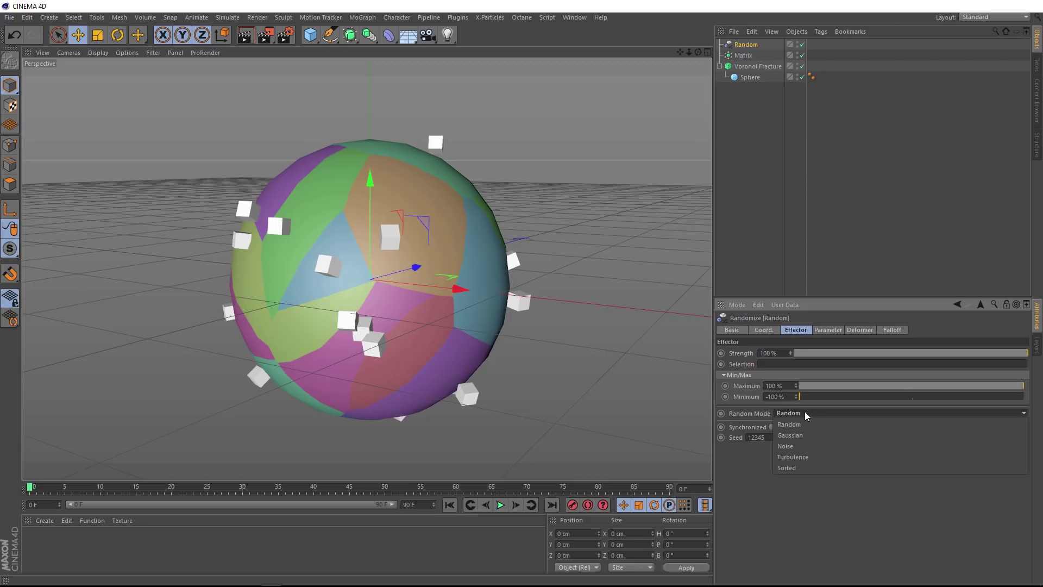
click(806, 444)
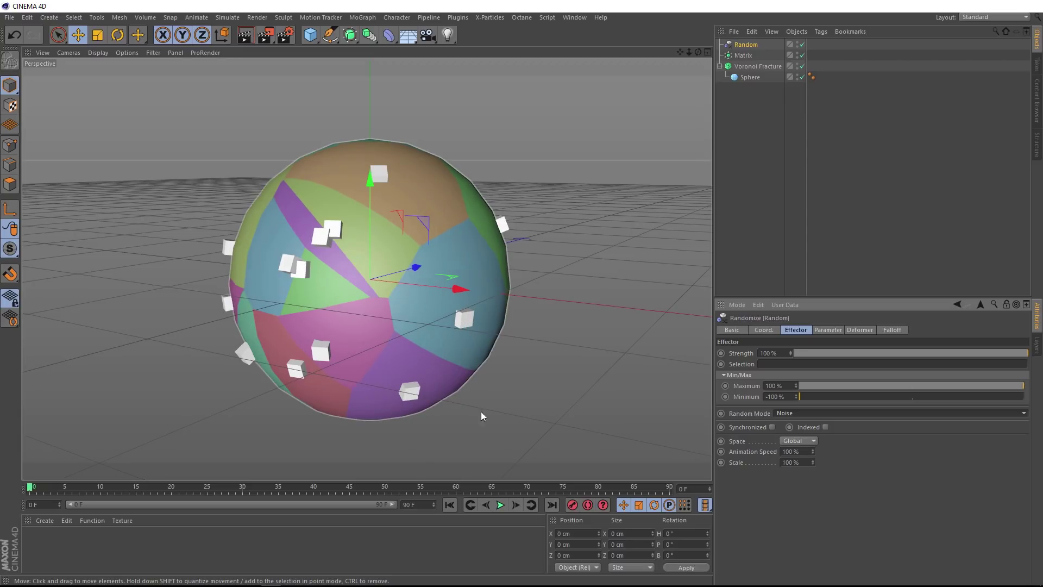
click(501, 506)
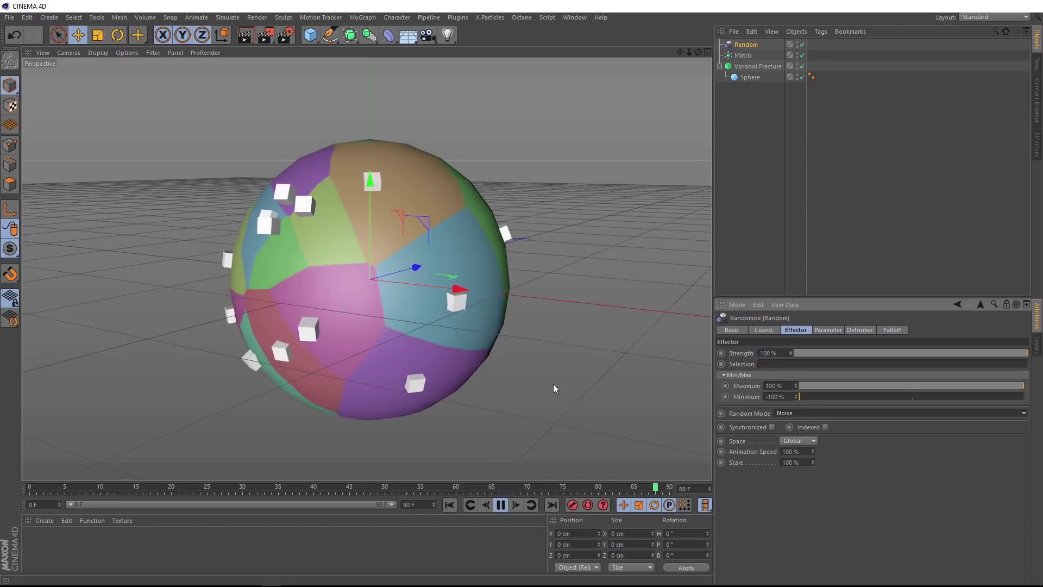
- Set the Random effector's Animation Speed to 50% and stop playback
drag(806, 452, 772, 452)
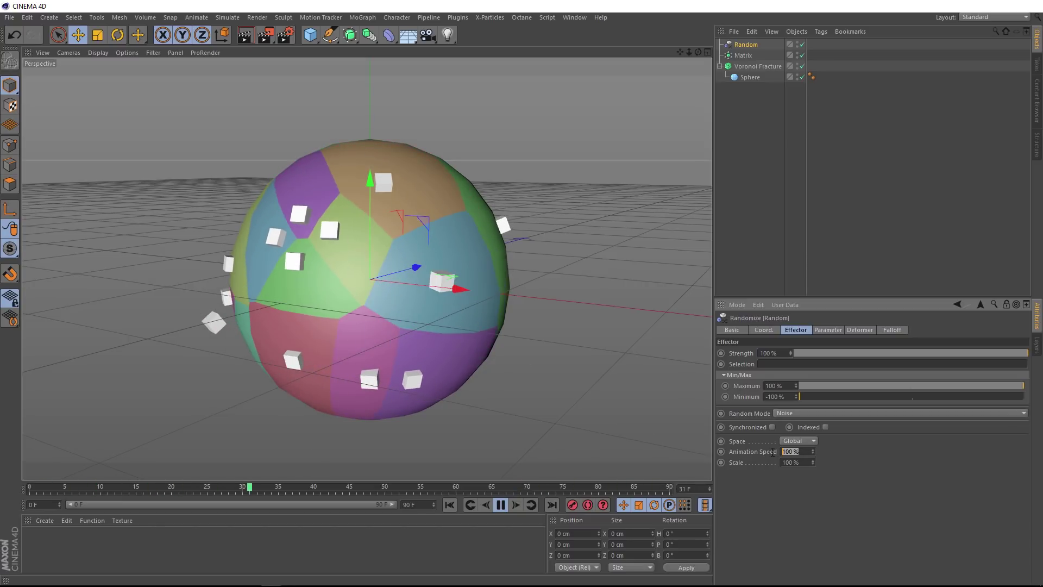
text(50)
key(Return)
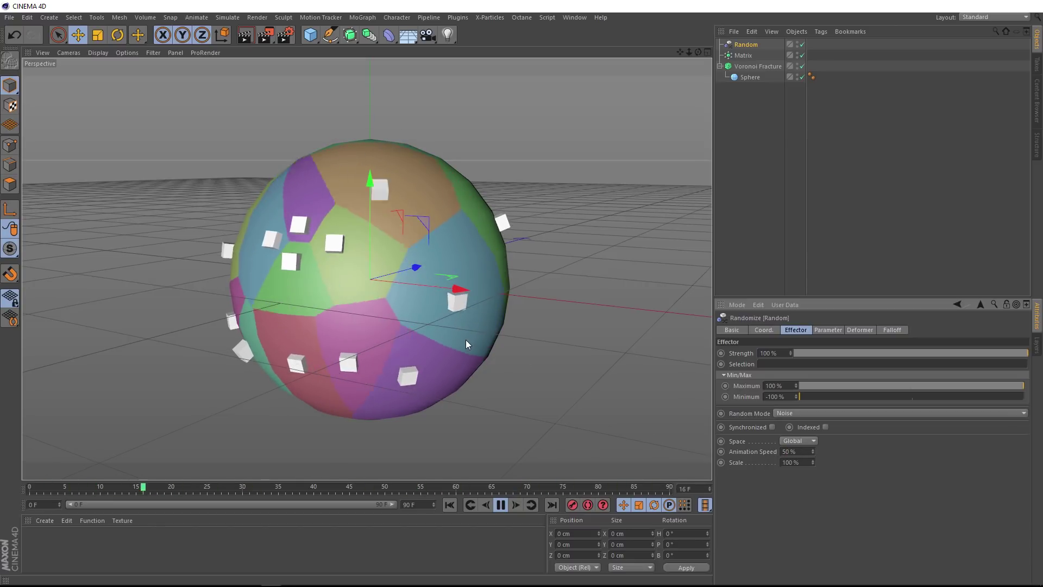
click(500, 505)
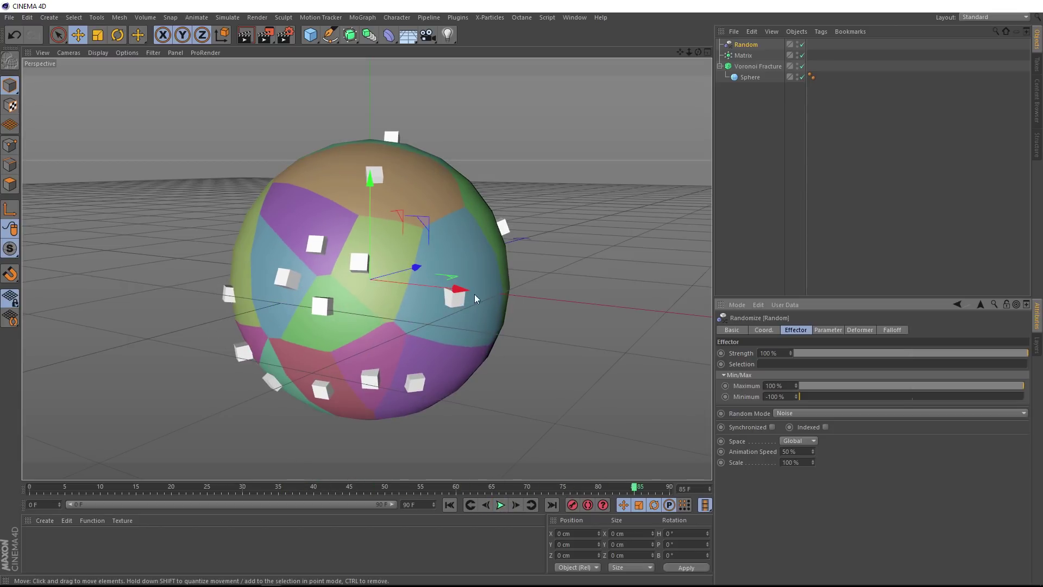
- Turn off the Matrix's editor visibility and preview the shard animation
click(797, 53)
click(797, 53)
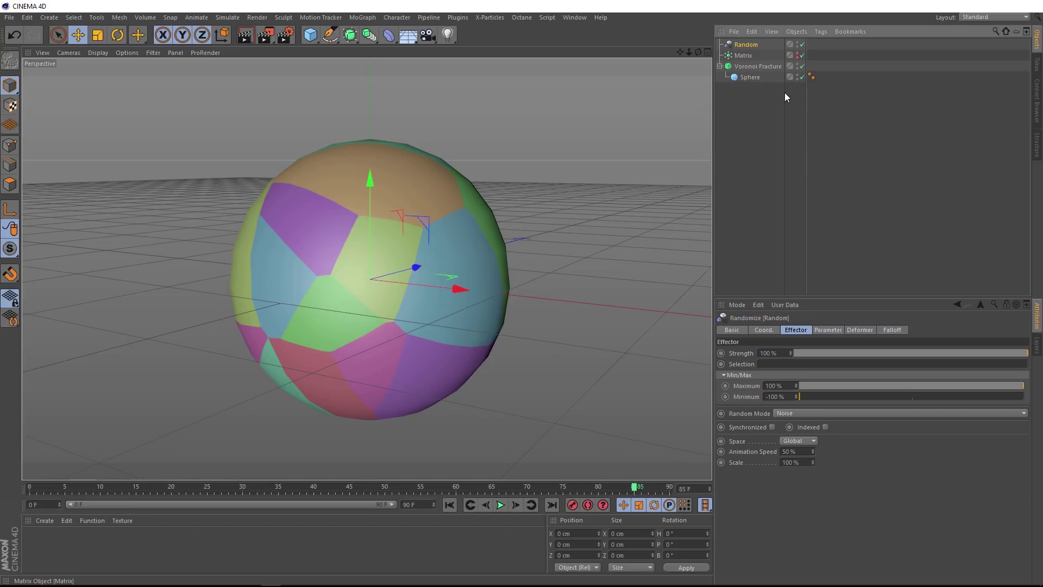
click(500, 505)
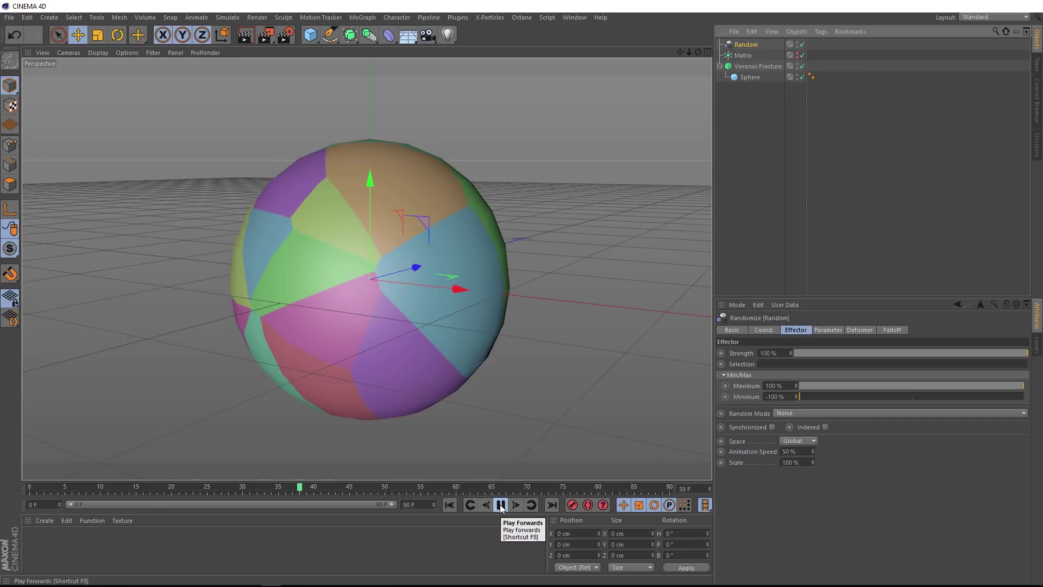
click(500, 505)
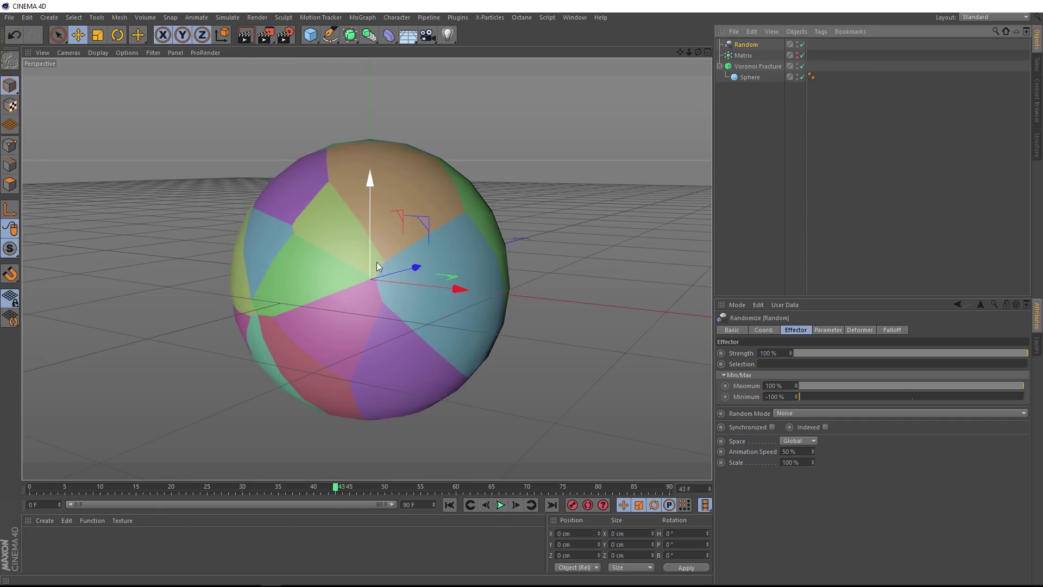
- Set the Voronoi Fracture's Offset Fragments to 1 cm and preview the gaps in playback
click(766, 65)
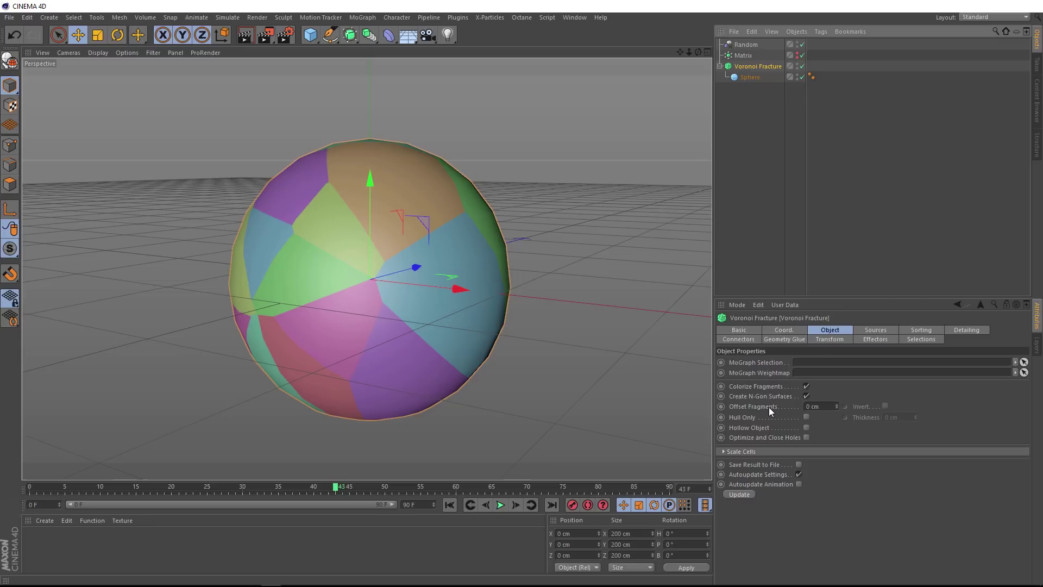
double_click(821, 407)
text(1)
key(Return)
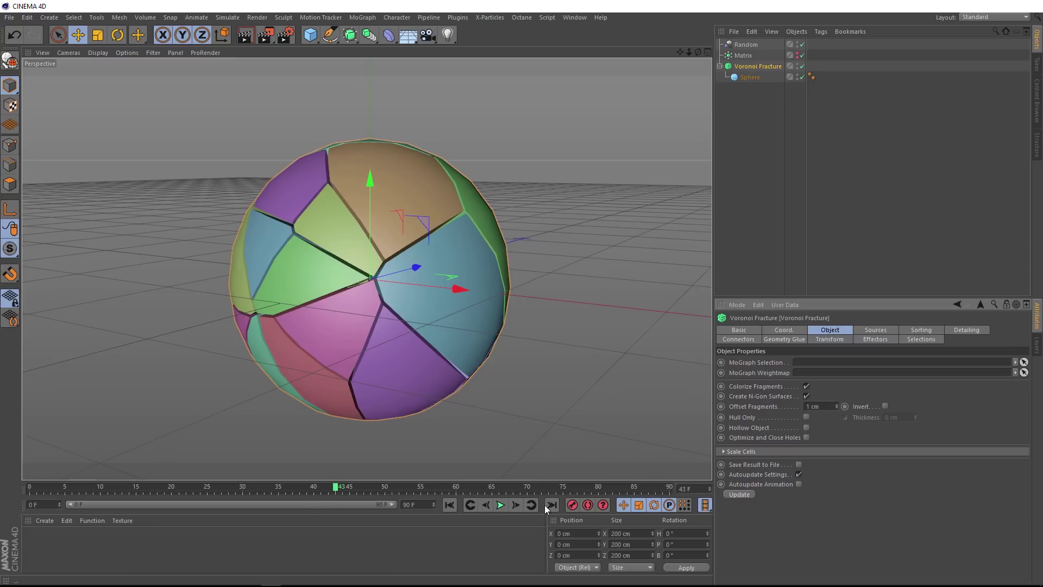
click(501, 505)
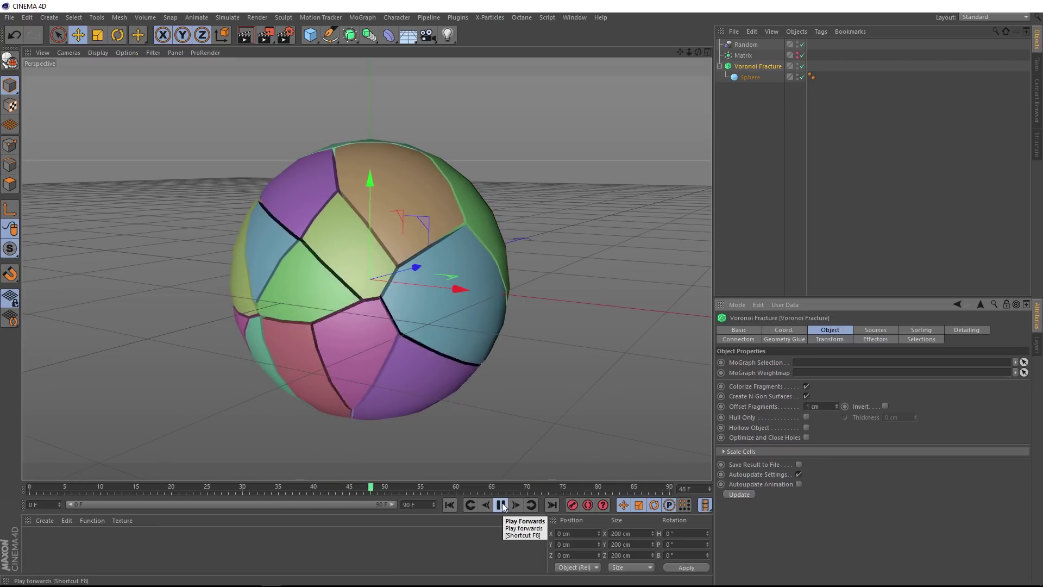
click(501, 505)
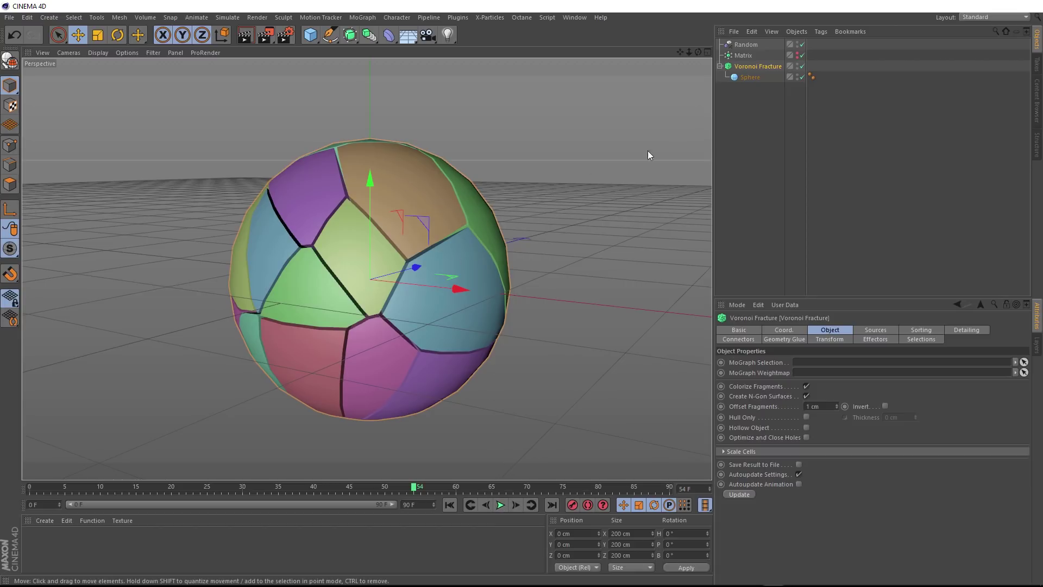
- Set the Matrix Count to 80, preview playback, and turn the Matrix's editor visibility back on
click(743, 55)
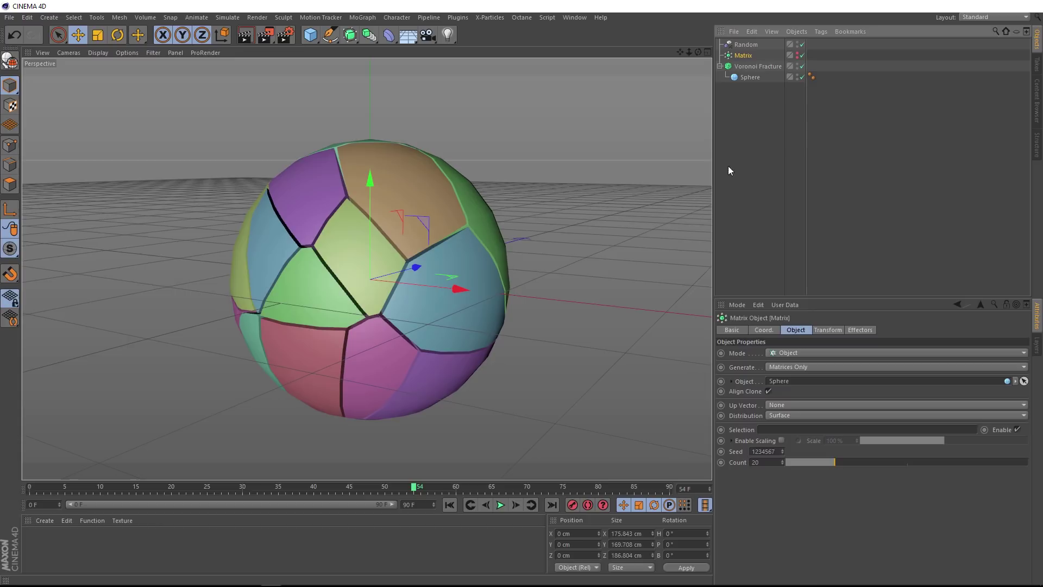
click(765, 462)
text(80)
key(Return)
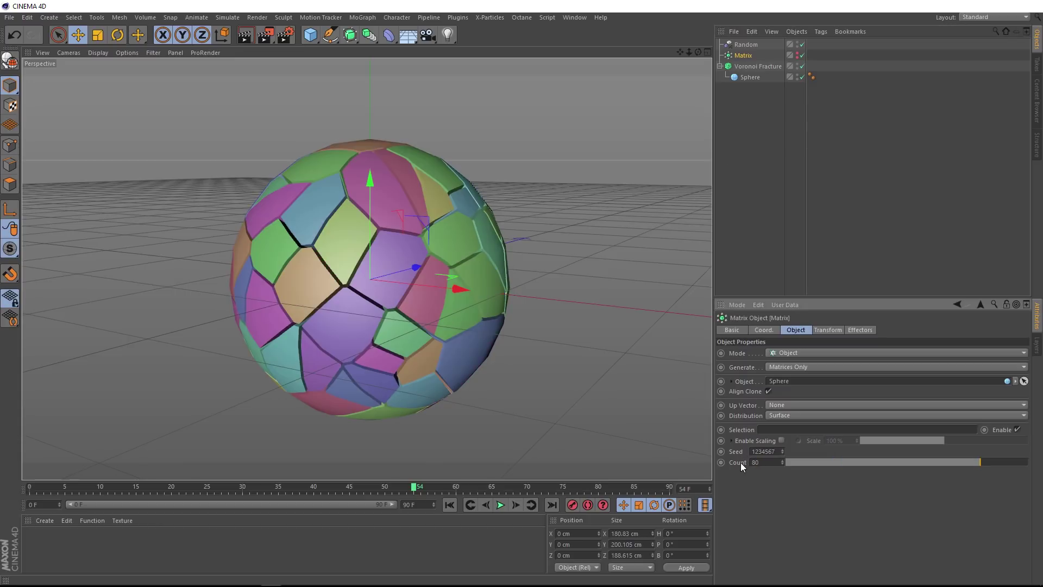
click(500, 506)
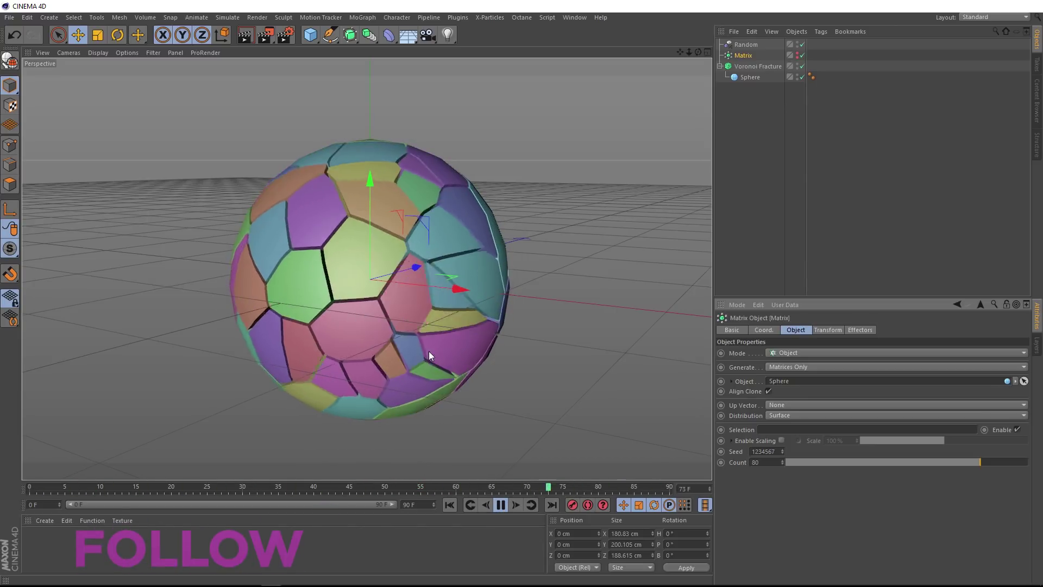
click(501, 506)
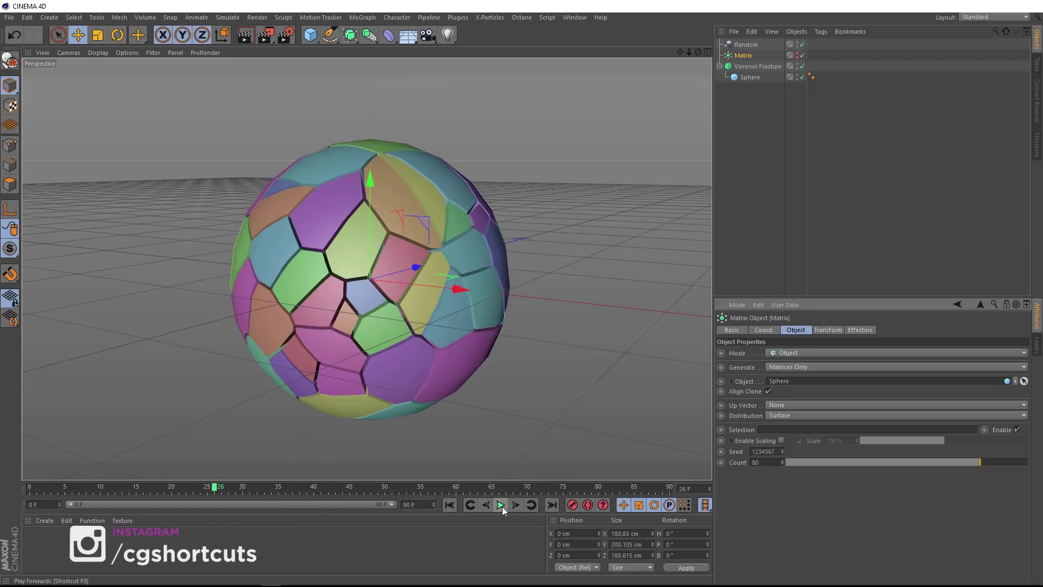
click(797, 53)
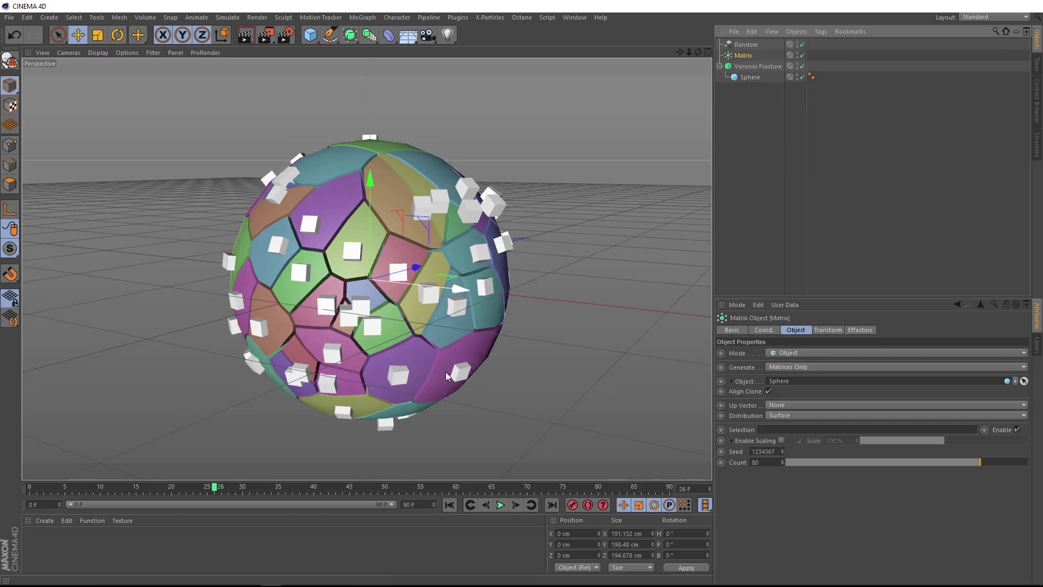
click(500, 505)
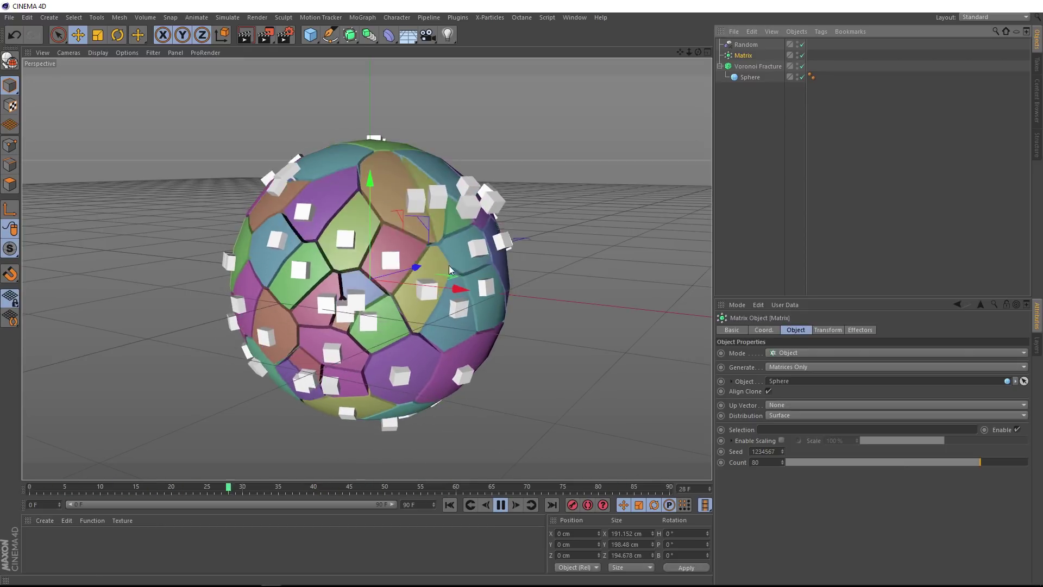
- Change the Random effector's P.X and P.Y from 50 to 40 cm, hide the Matrix, and play
click(500, 505)
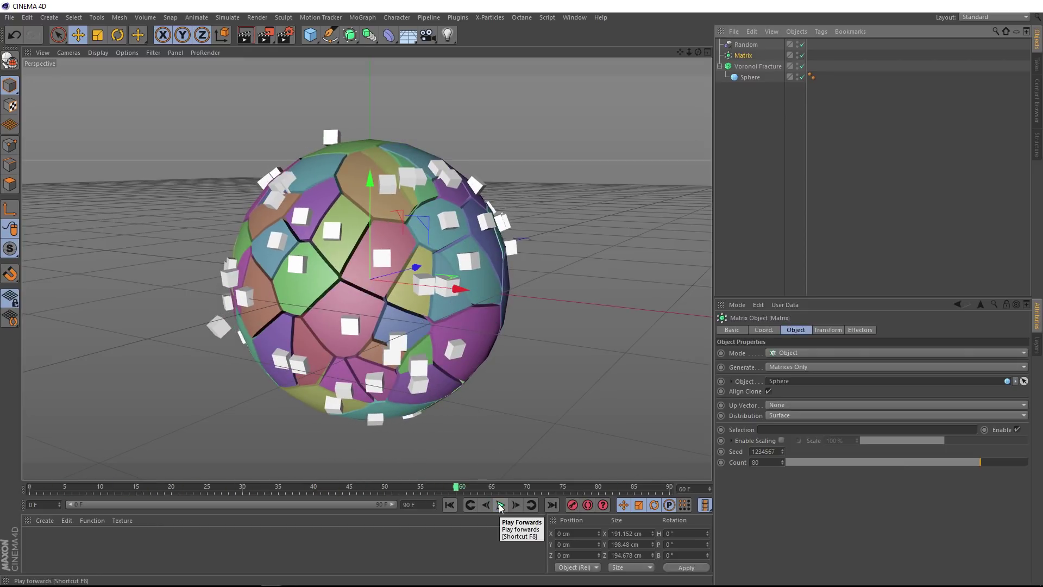
click(745, 46)
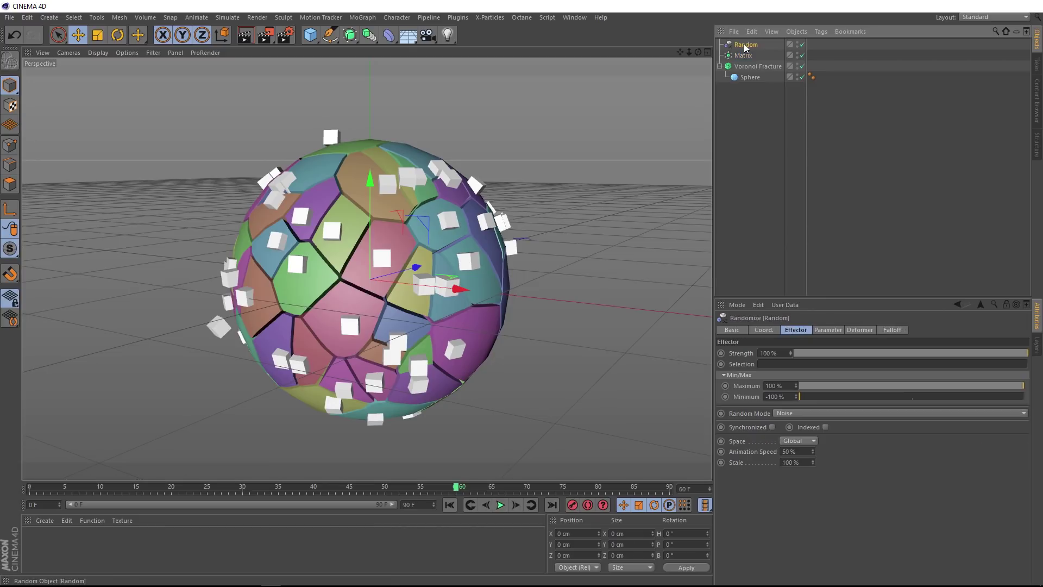
click(826, 330)
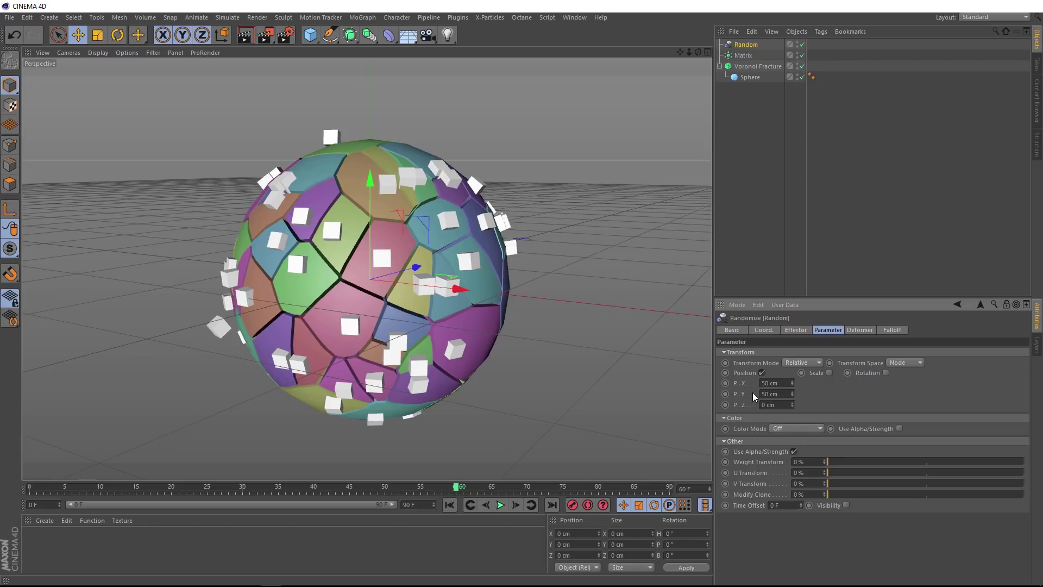
click(780, 383)
text(40)
key(Tab)
text(40)
key(Return)
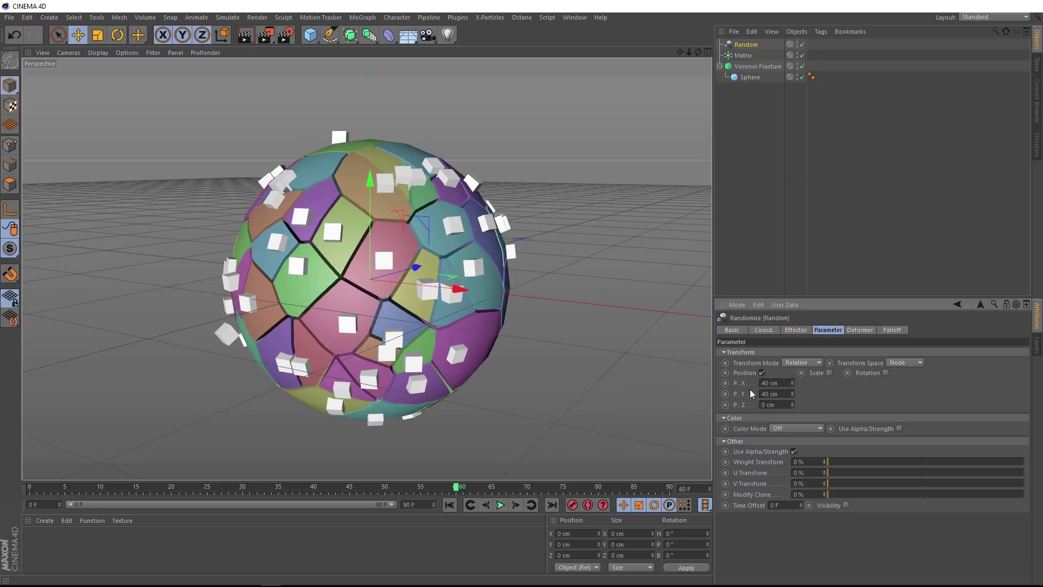
click(797, 54)
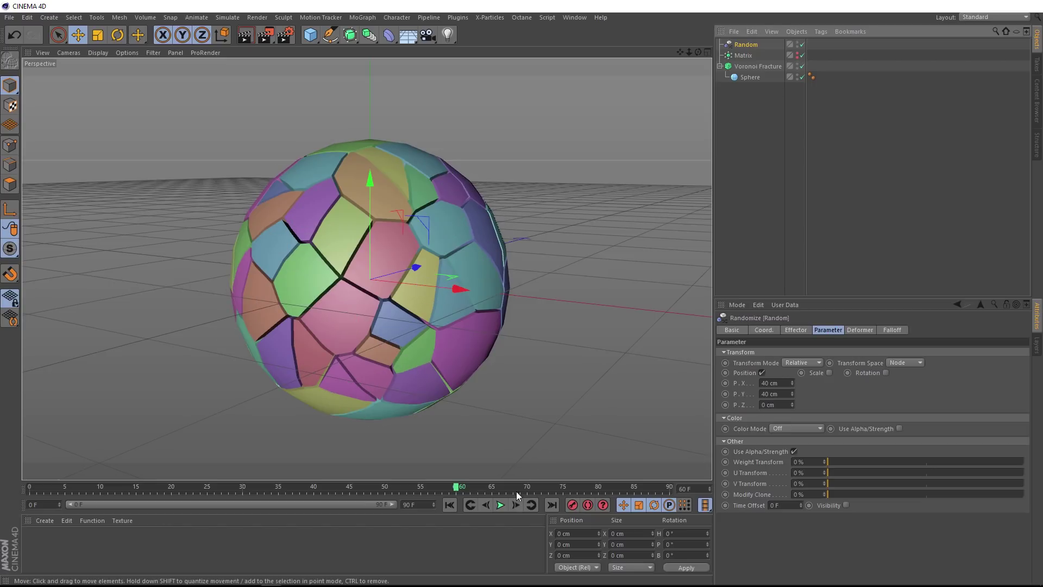
click(500, 504)
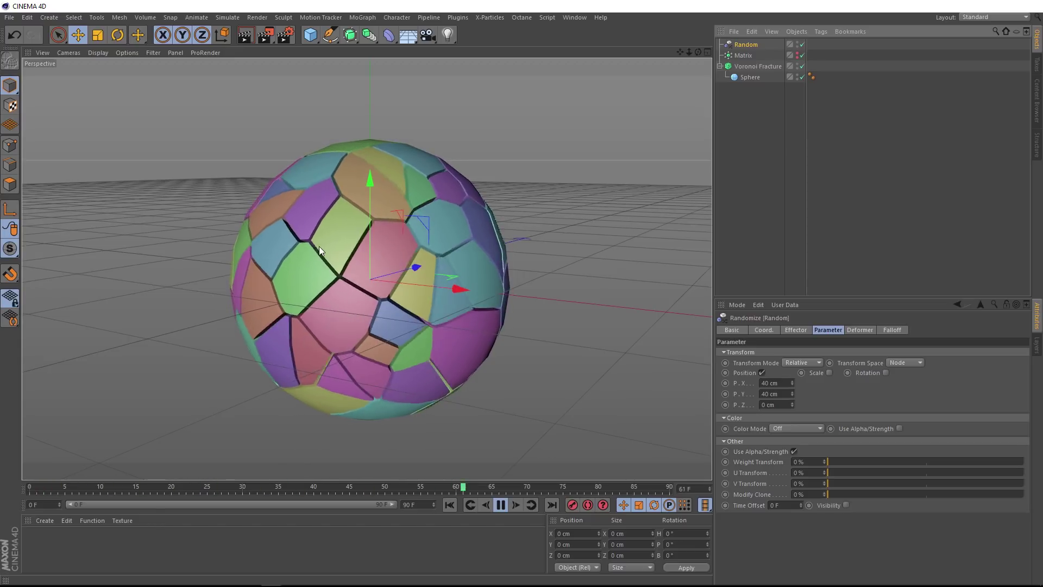
- Stop playback, delete the Random effector and Matrix, and add a linear Cloner with 3 clones
click(501, 505)
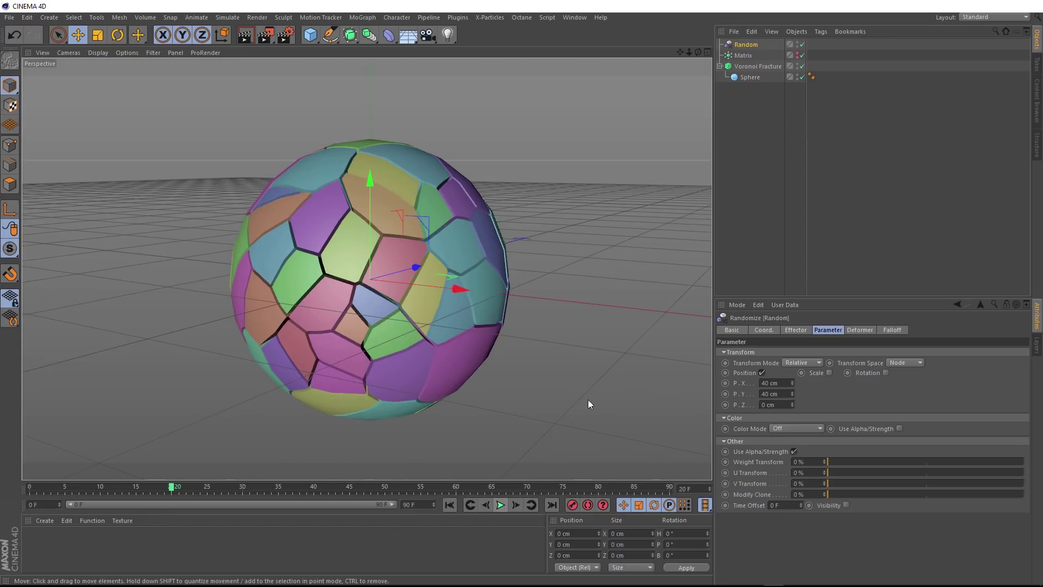
ctrl+click(743, 56)
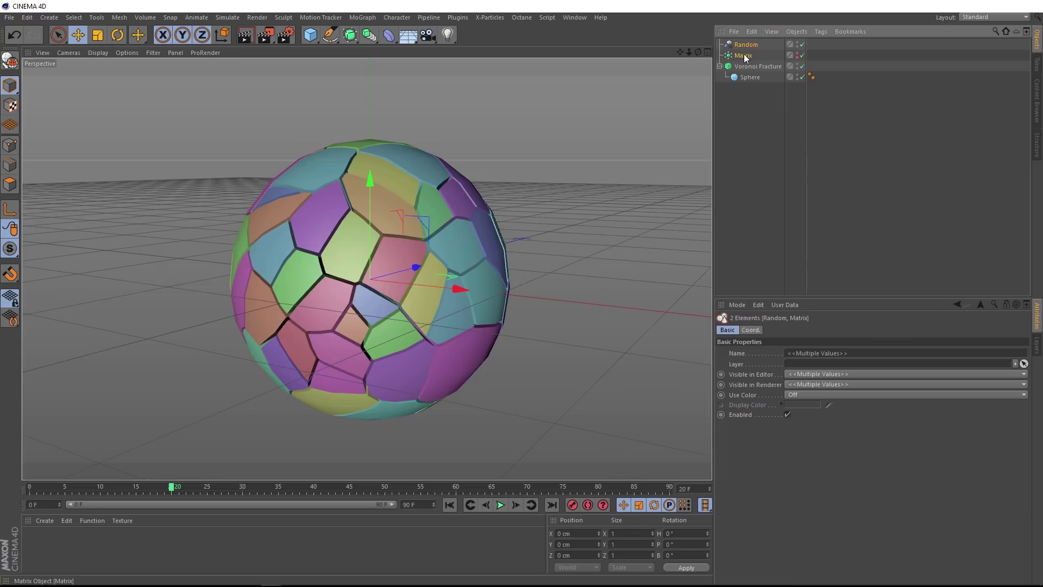
key(Delete)
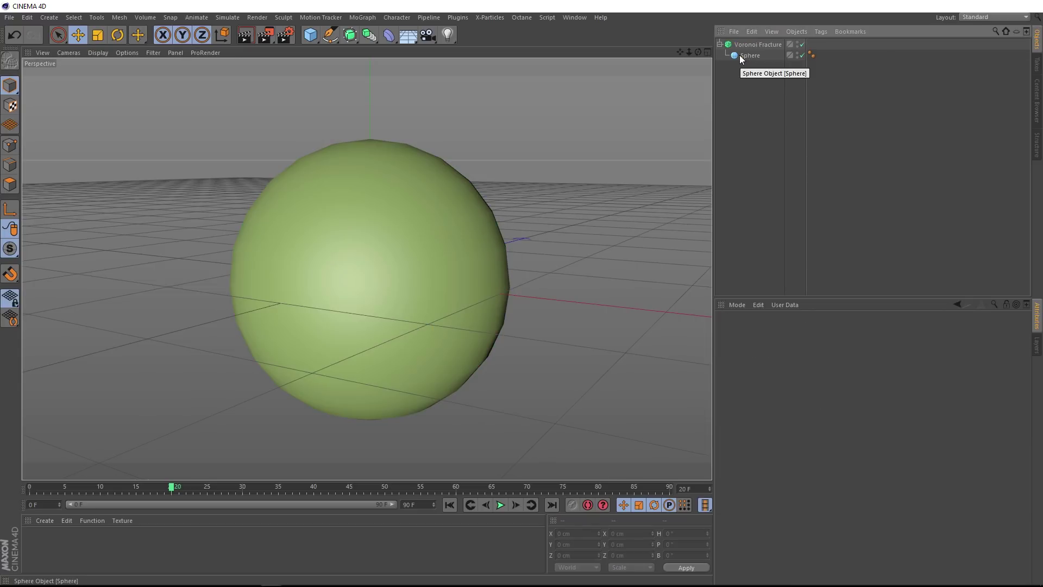
click(370, 19)
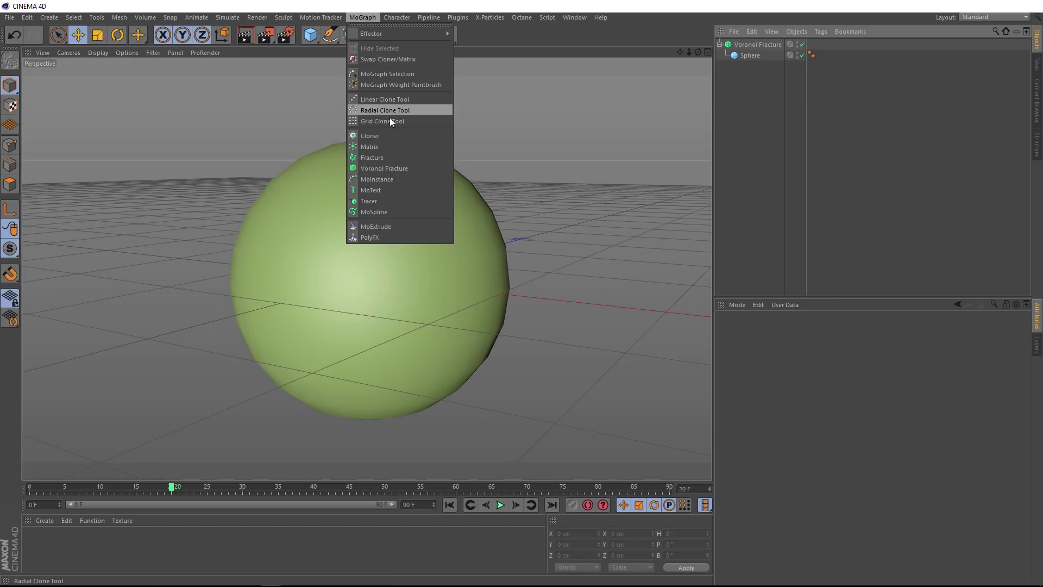
click(410, 138)
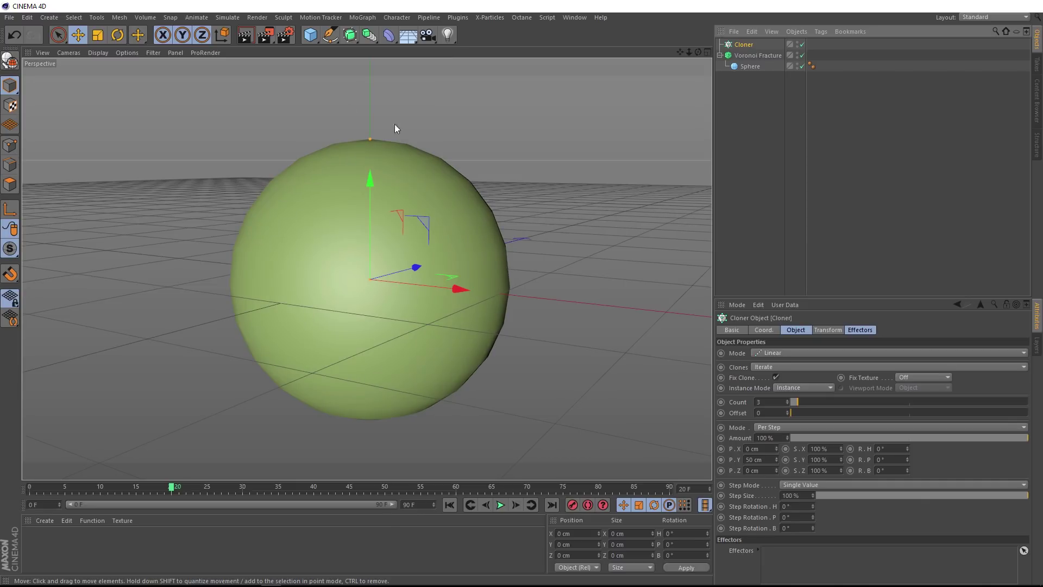
- Put a Sphere under the Cloner and switch it to Object mode targeting the fractured sphere
click(310, 35)
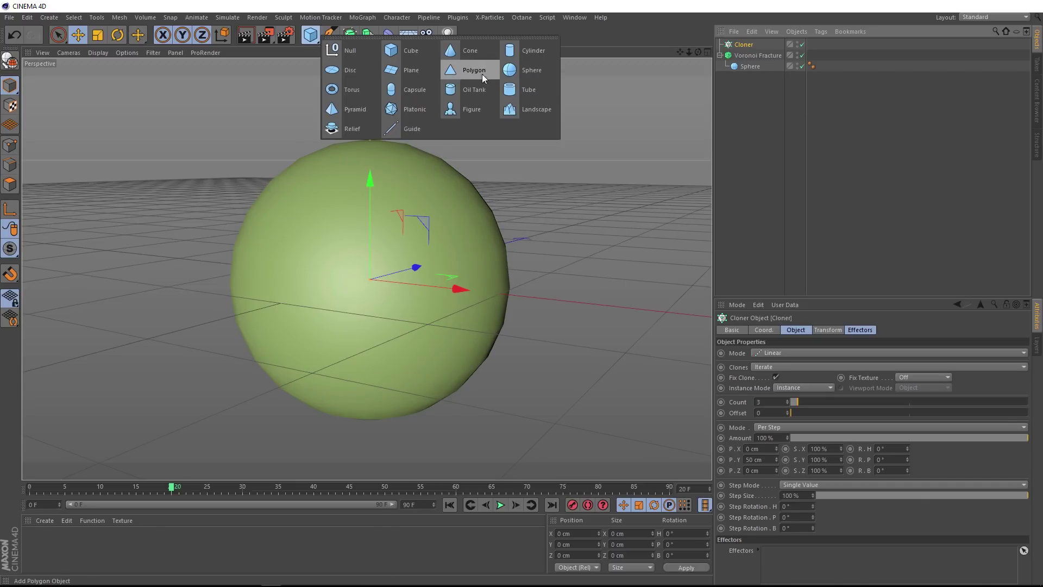
shift+click(549, 72)
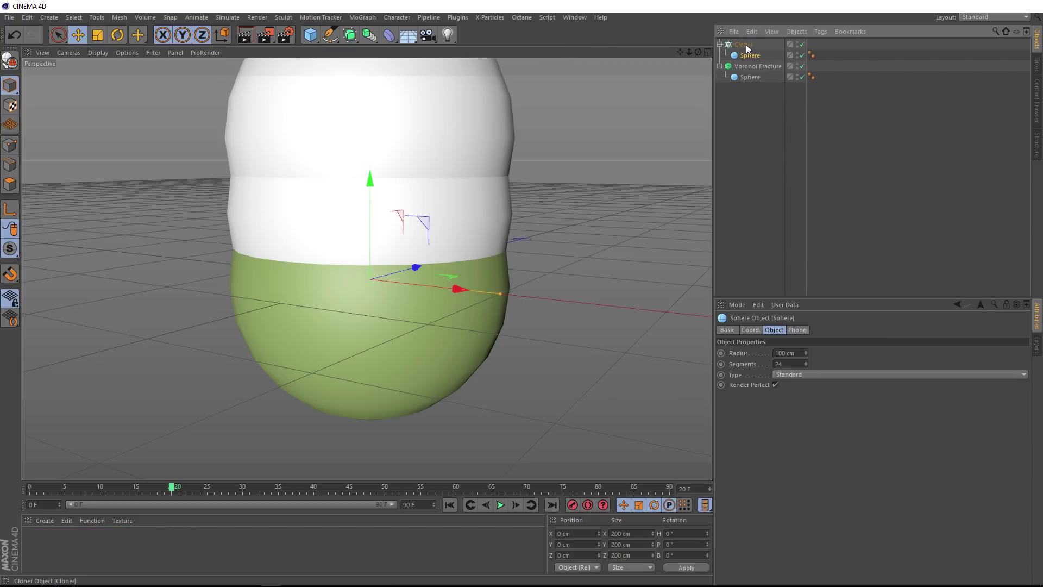
scroll(414, 162, down, 3)
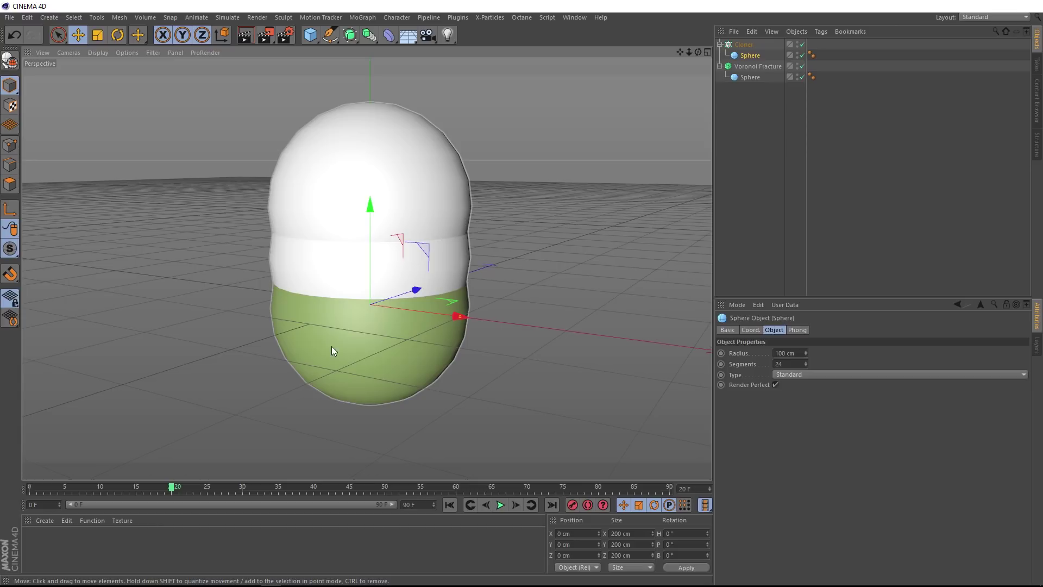
click(744, 45)
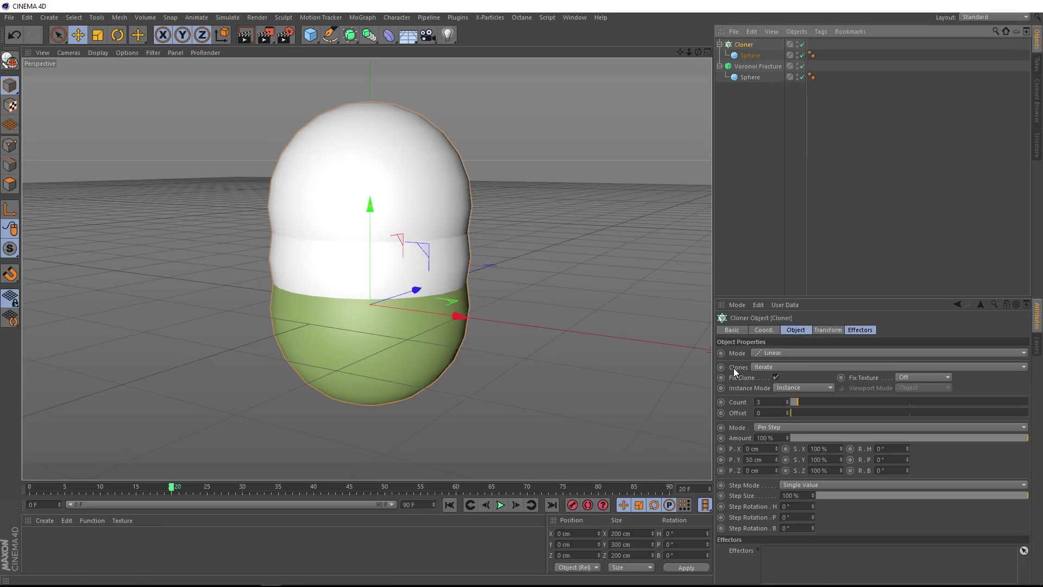
click(790, 352)
click(790, 364)
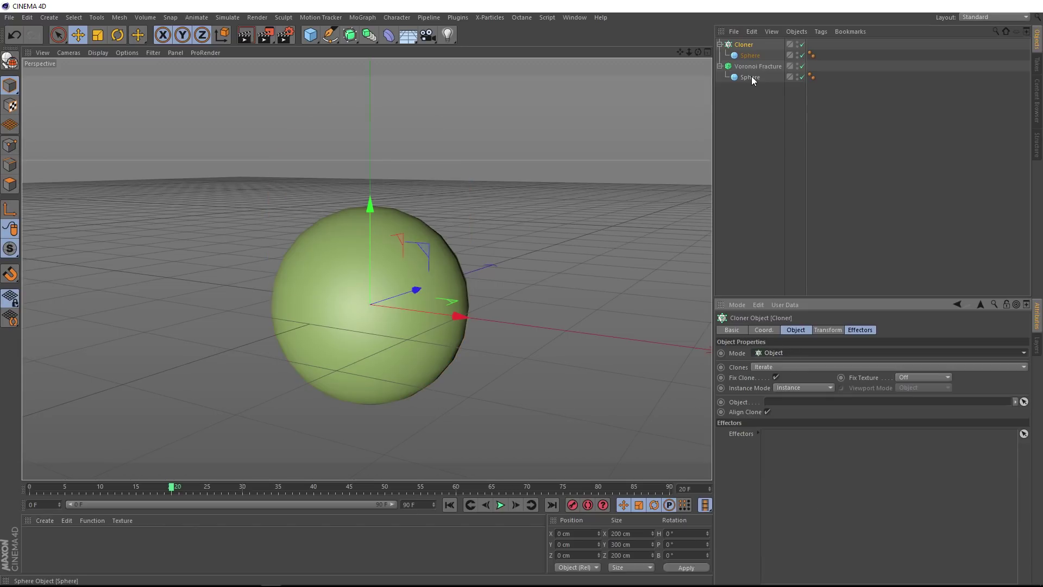
drag(751, 76, 780, 406)
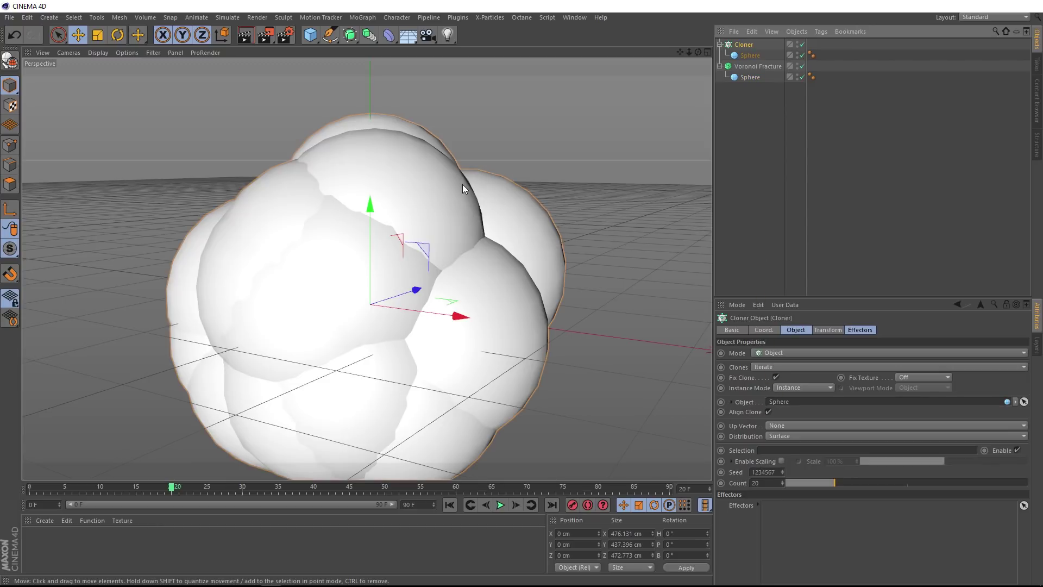
- Set the cloned sphere's radius to 8 cm
click(752, 56)
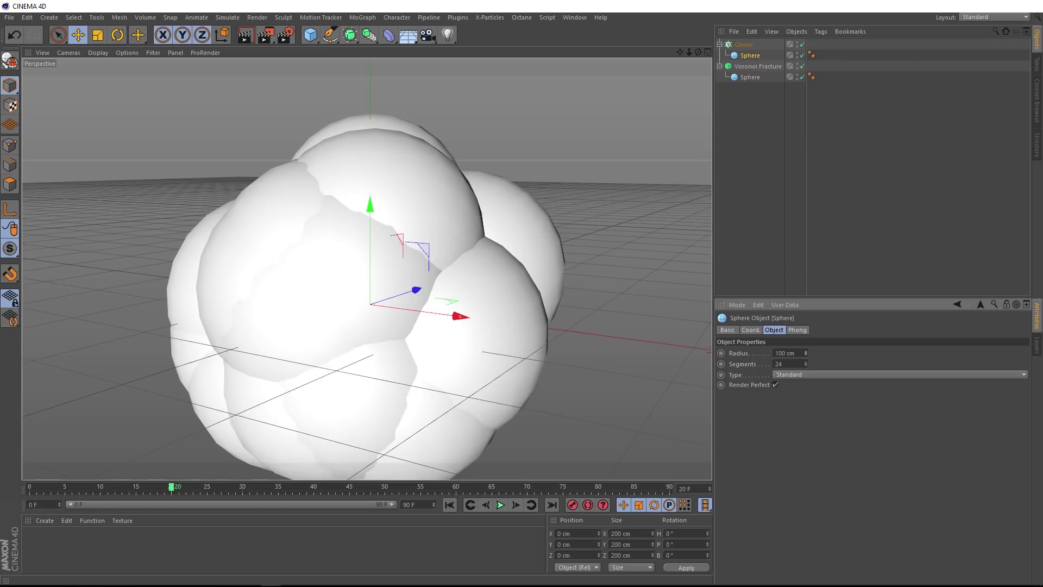
mouse_move(806, 353)
mouse_down()
mouse_move(805, 396)
mouse_move(805, 380)
mouse_up()
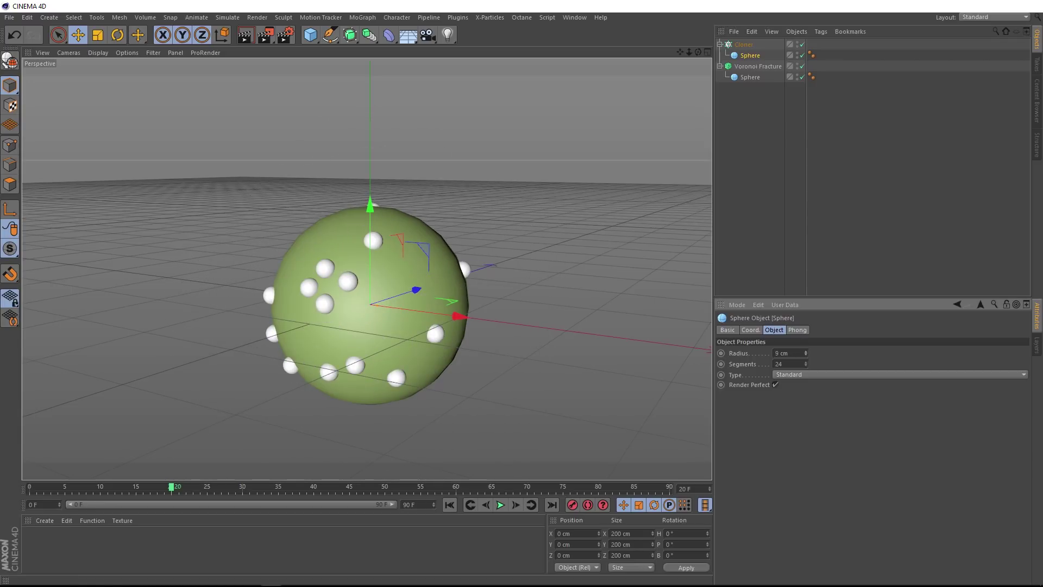
double_click(776, 353)
text(8)
key(Return)
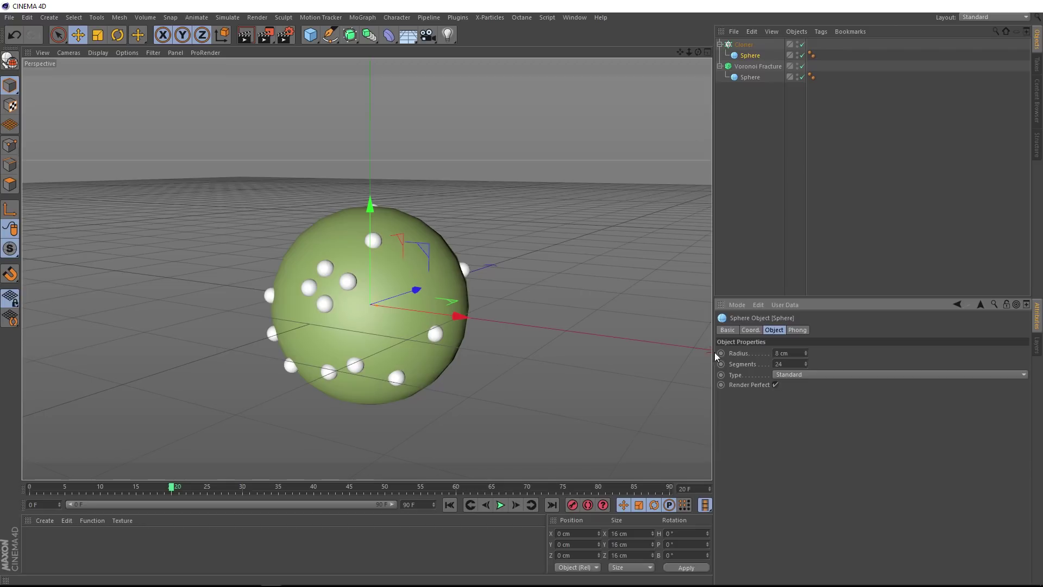
scroll(418, 392, up, 4)
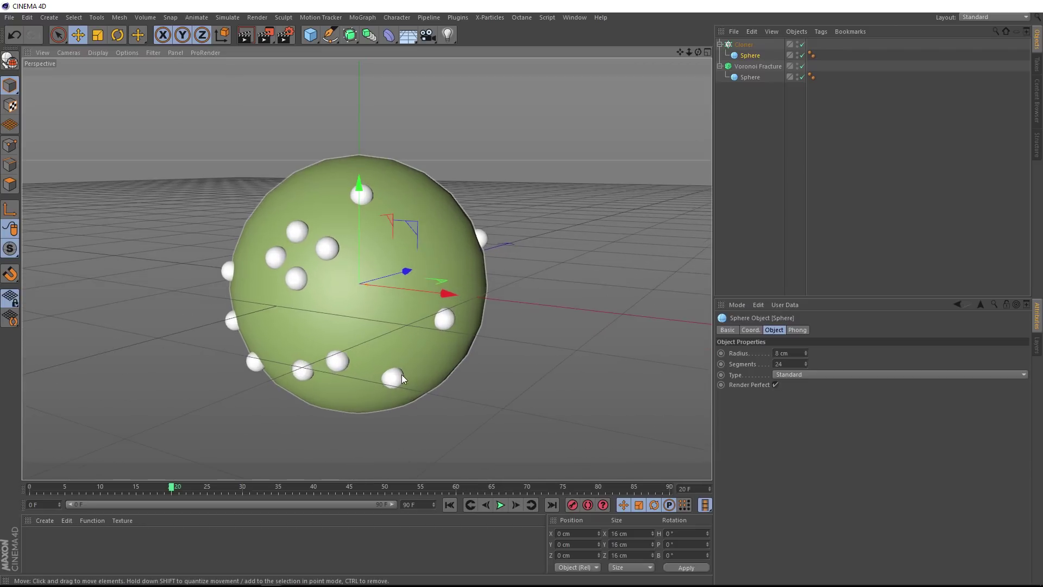
alt+drag(402, 373, 285, 211)
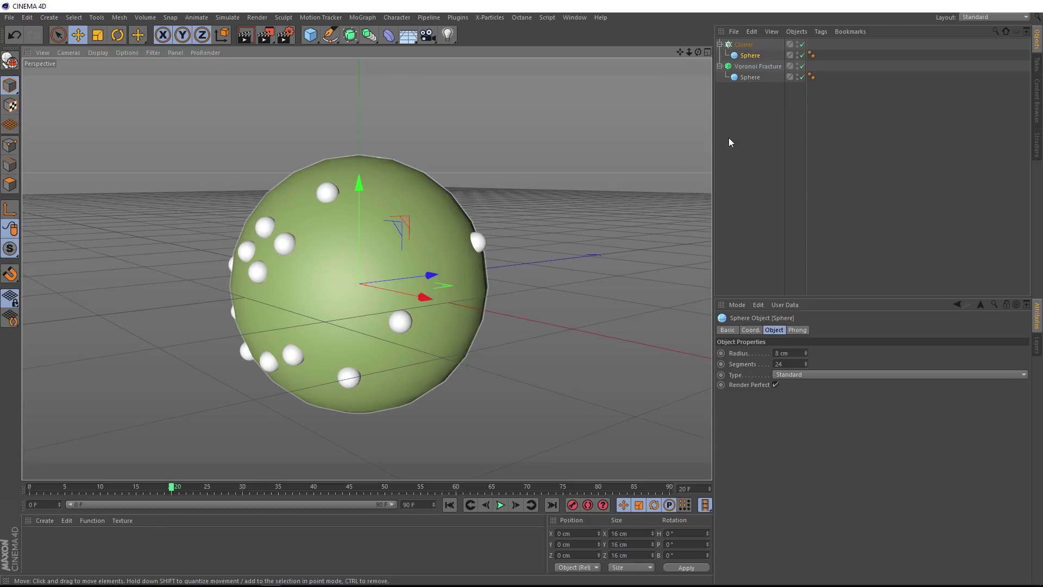
- Add the Cloner to the Voronoi Fracture's Sources list and select its source entry
click(762, 66)
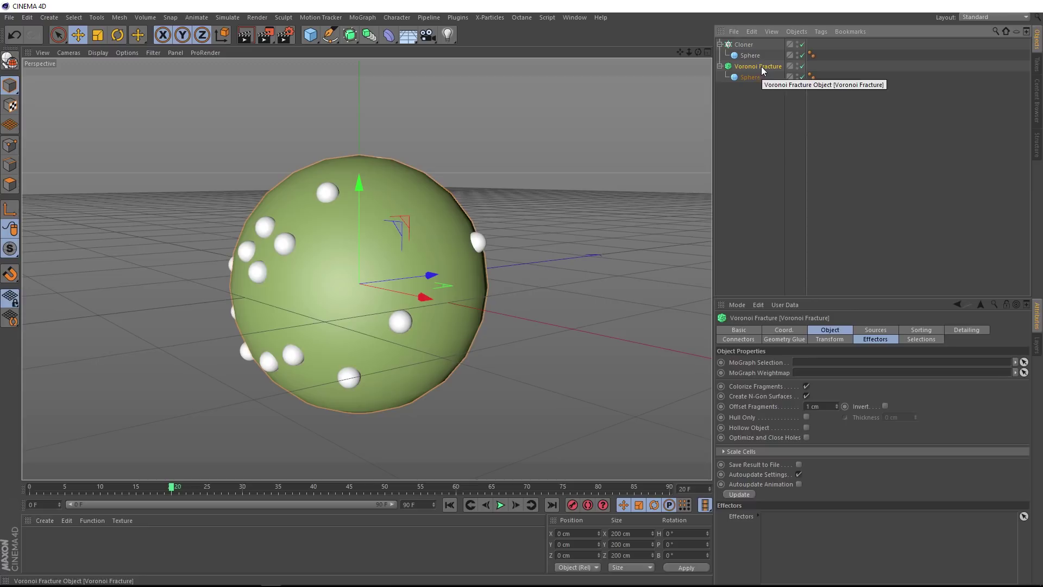
click(873, 330)
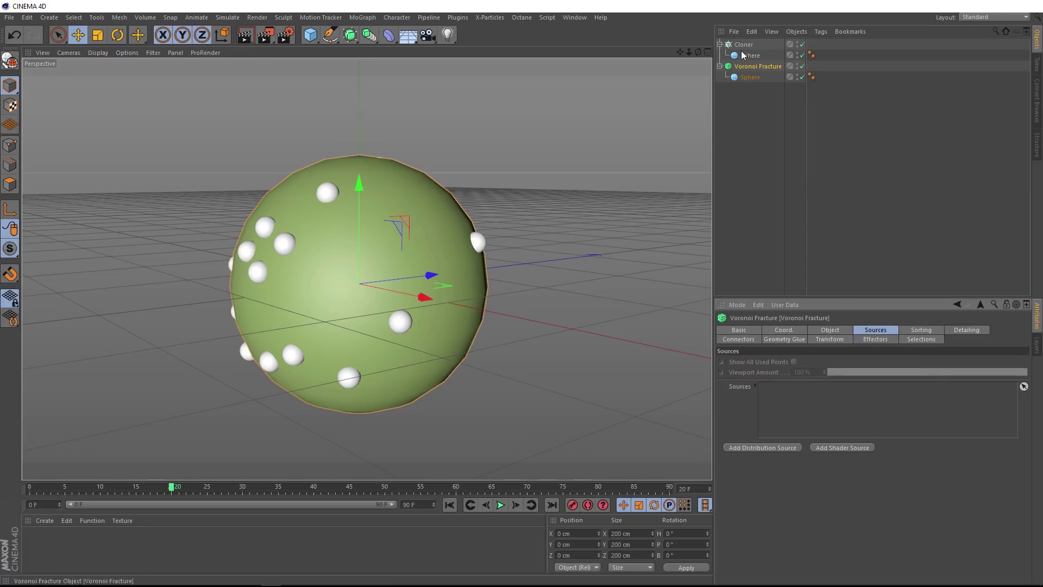
drag(743, 44, 778, 395)
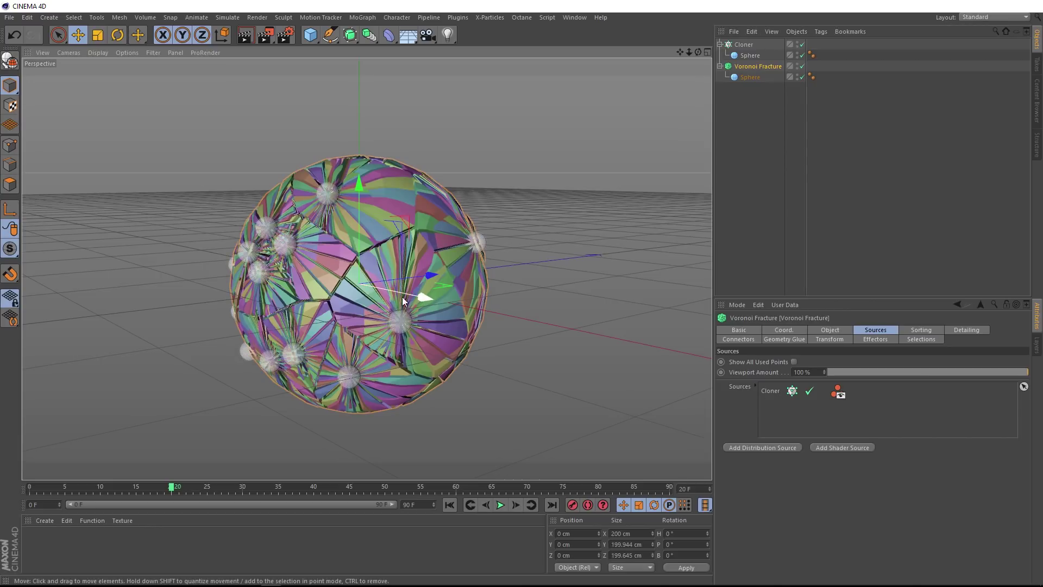
alt+drag(402, 298, 321, 324)
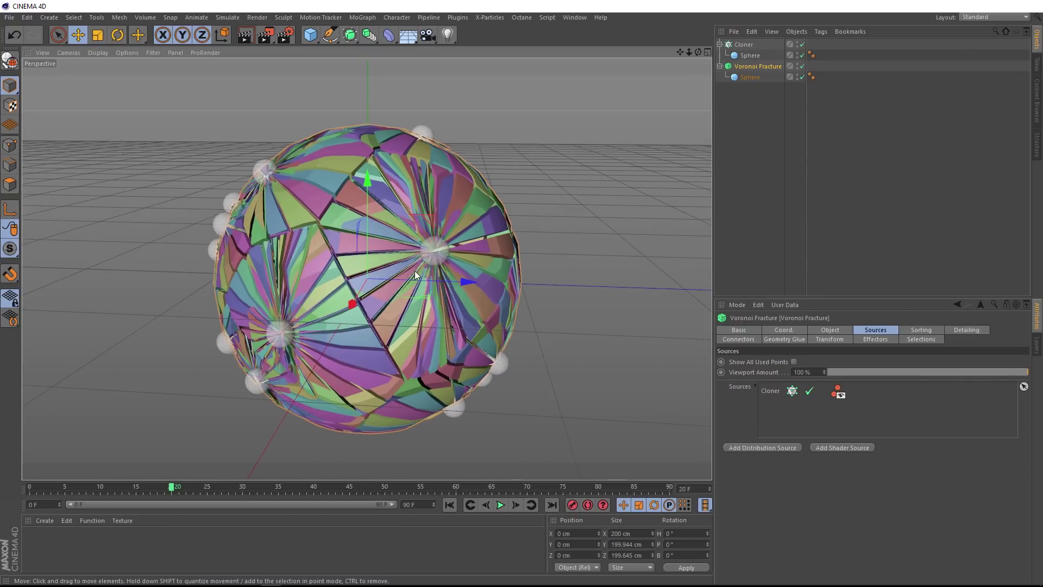
click(770, 391)
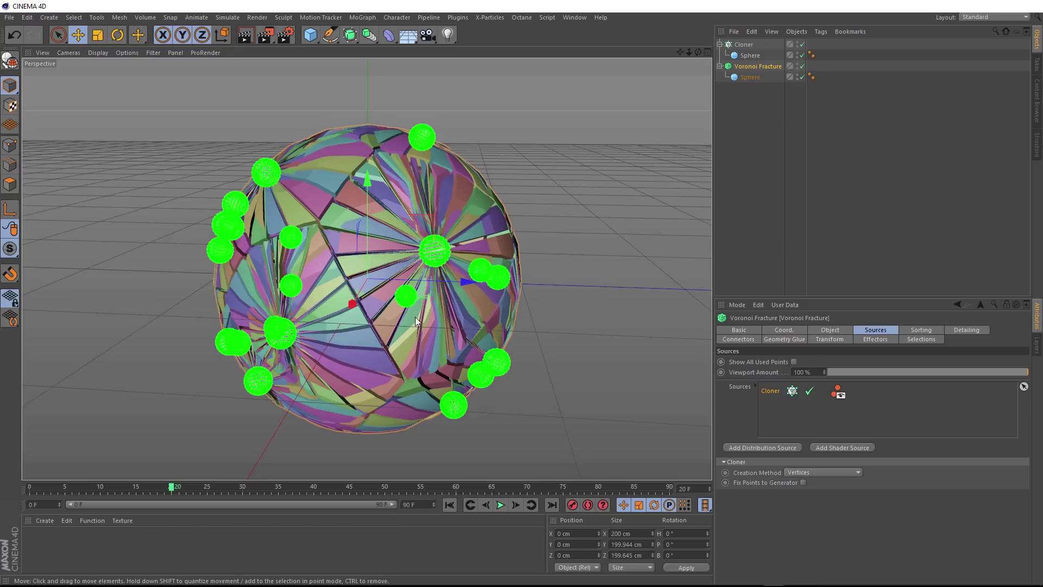
- Set the Cloner source's Creation Method to Volume with a Point Amount of 1
click(847, 471)
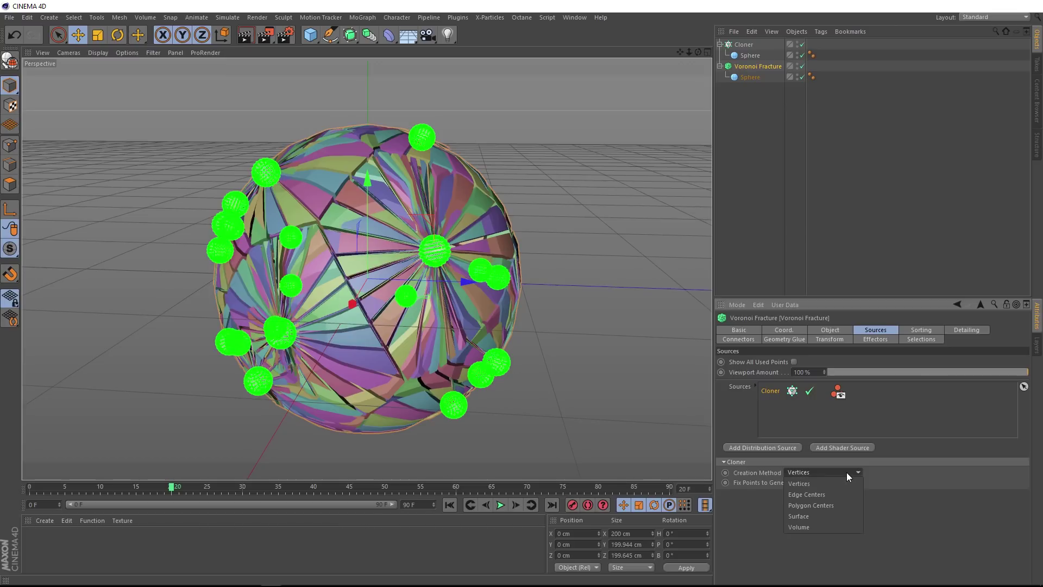
click(822, 526)
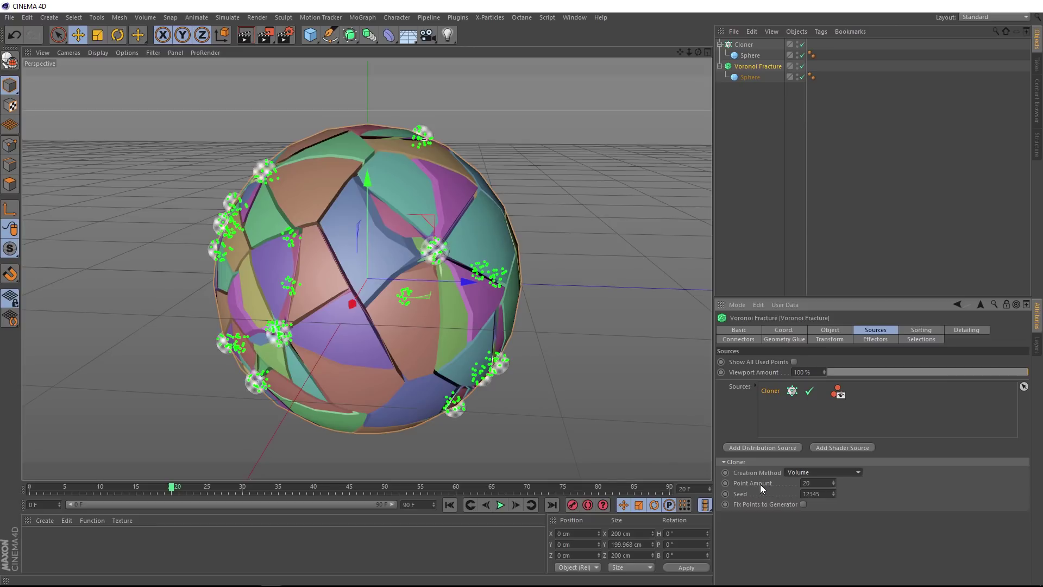
drag(820, 484, 797, 482)
key(Return)
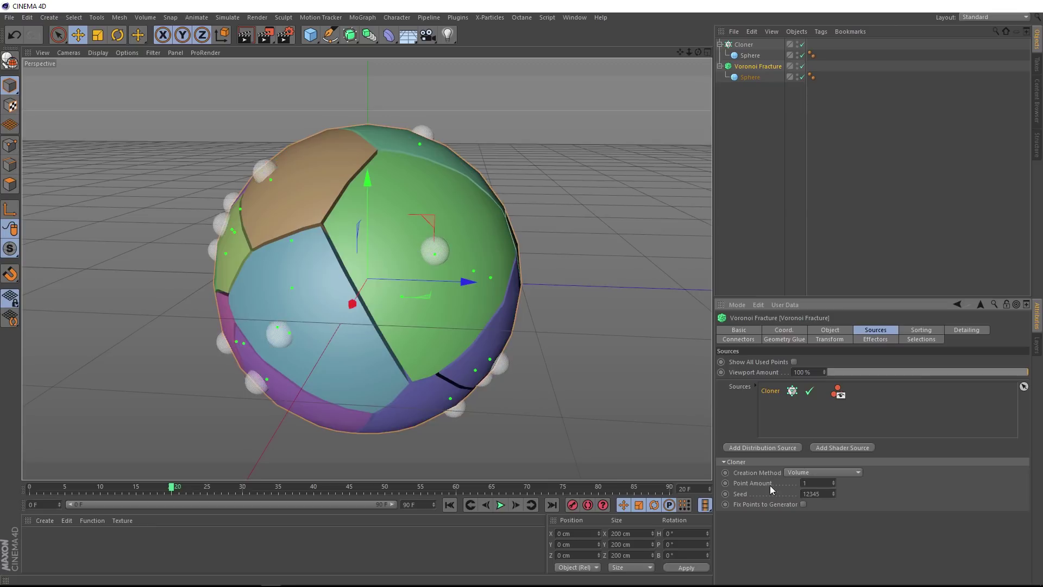
alt+drag(421, 291, 375, 283)
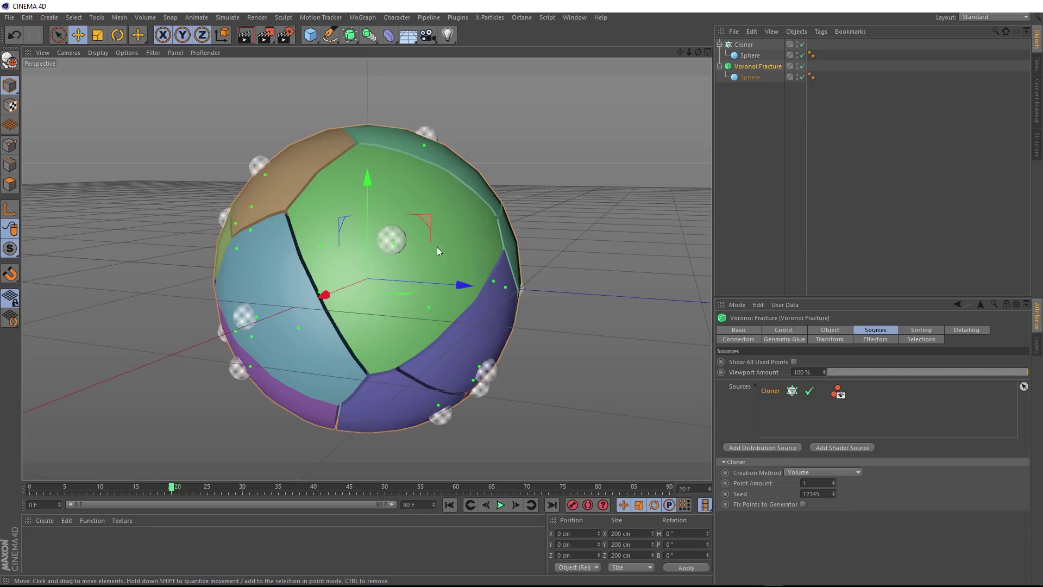
- Add a Rigid Body dynamics tag to the Cloner
click(741, 44)
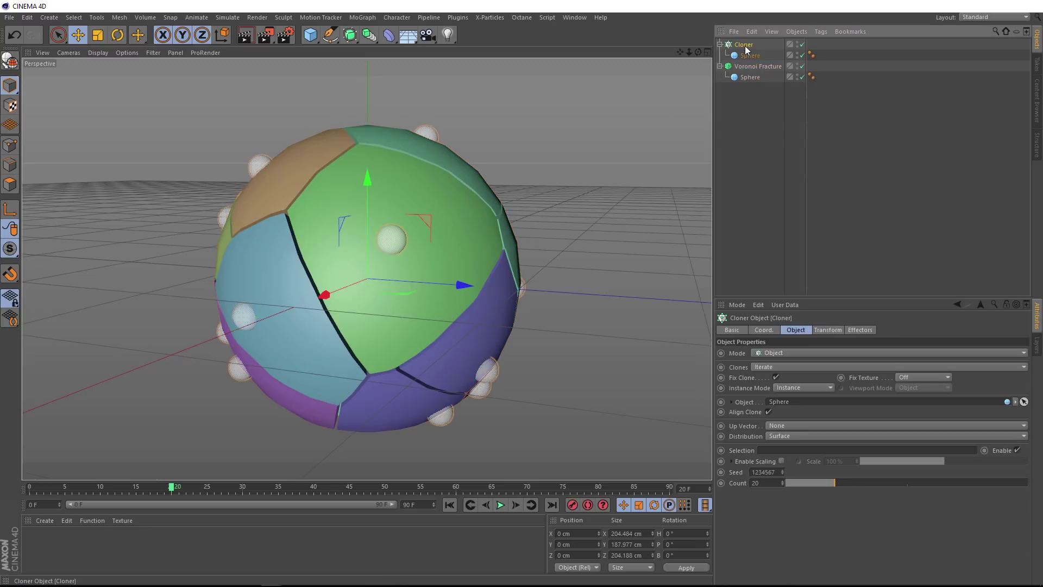
click(819, 32)
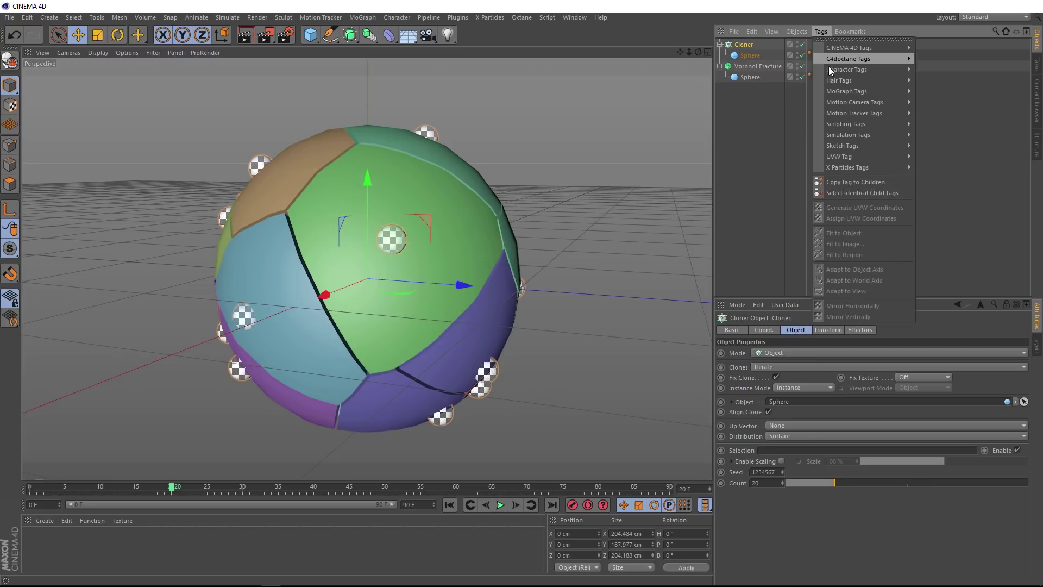
mouse_move(872, 136)
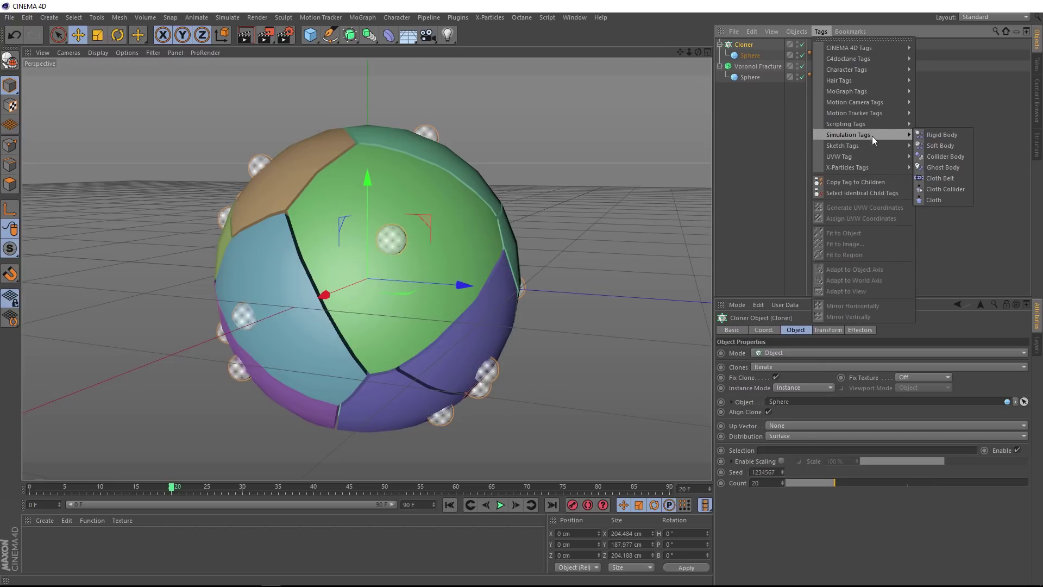
click(963, 135)
- Play the simulation to watch the clones fall, then rewind to frame 0
click(500, 506)
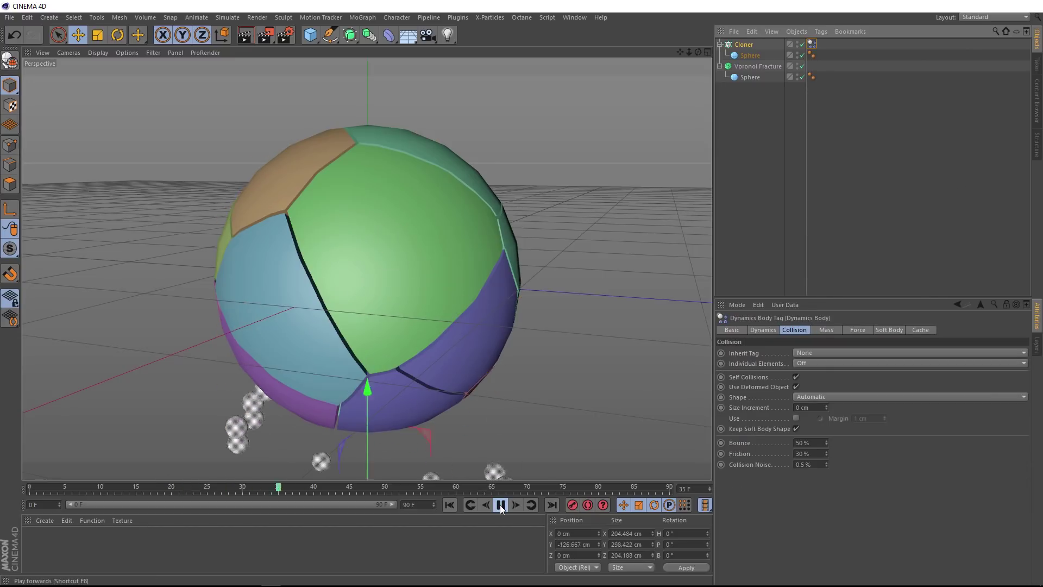
click(500, 506)
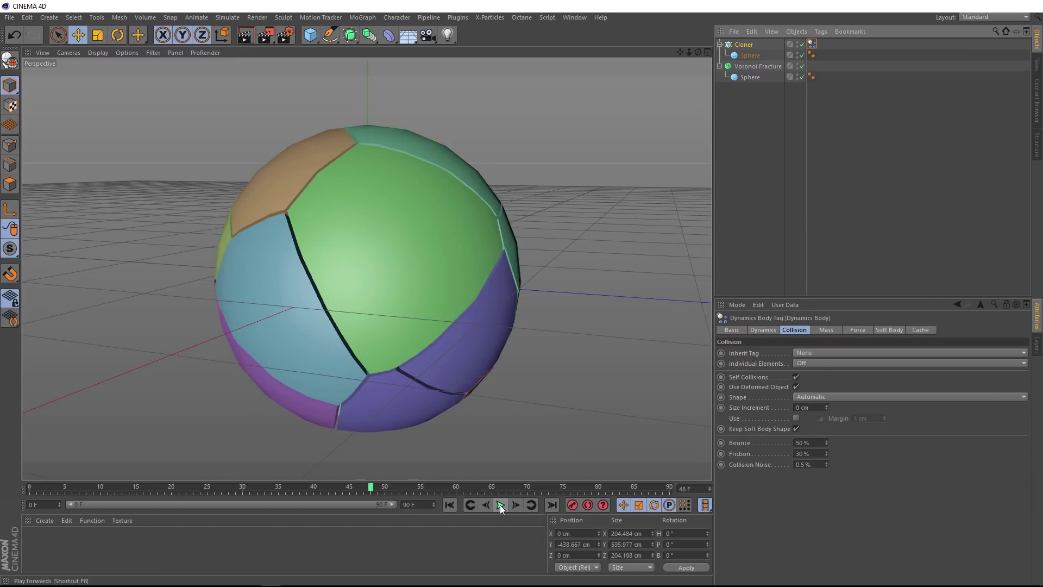
click(448, 505)
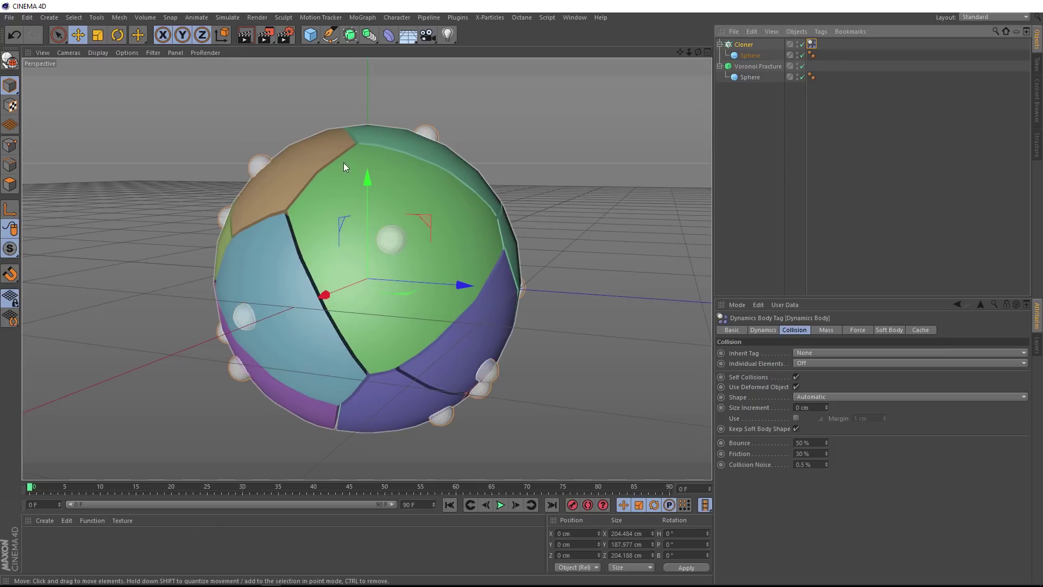
click(500, 505)
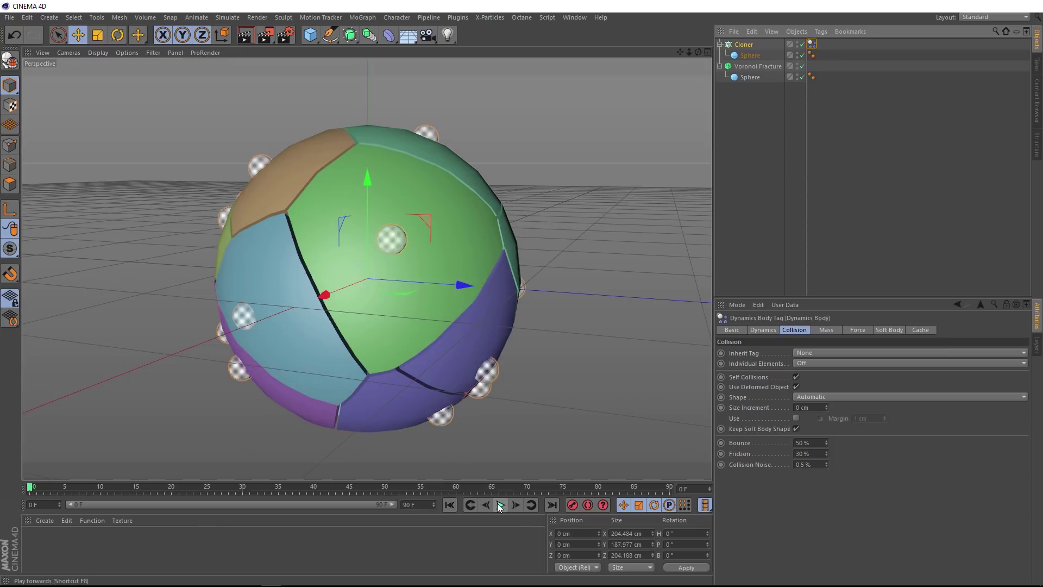
click(501, 506)
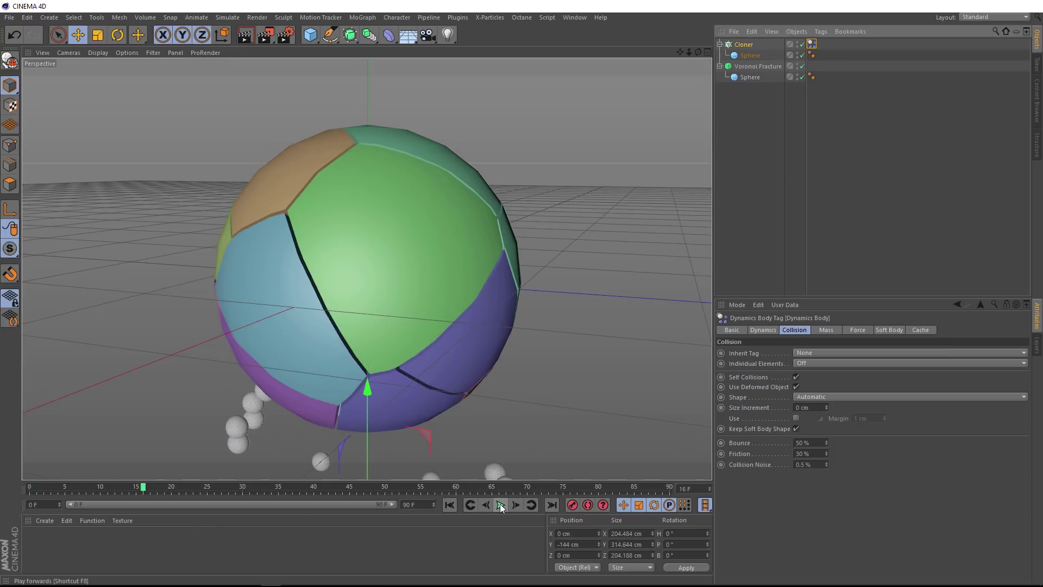
click(444, 506)
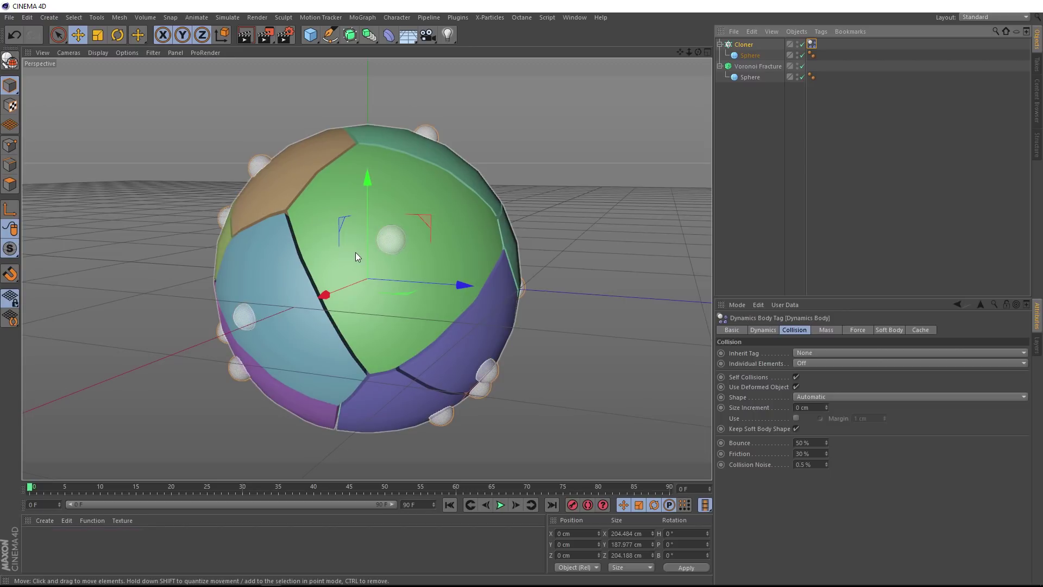
- Set Project Settings dynamics Gravity to 0 cm, then play and rewind to check
key(ctrl+d)
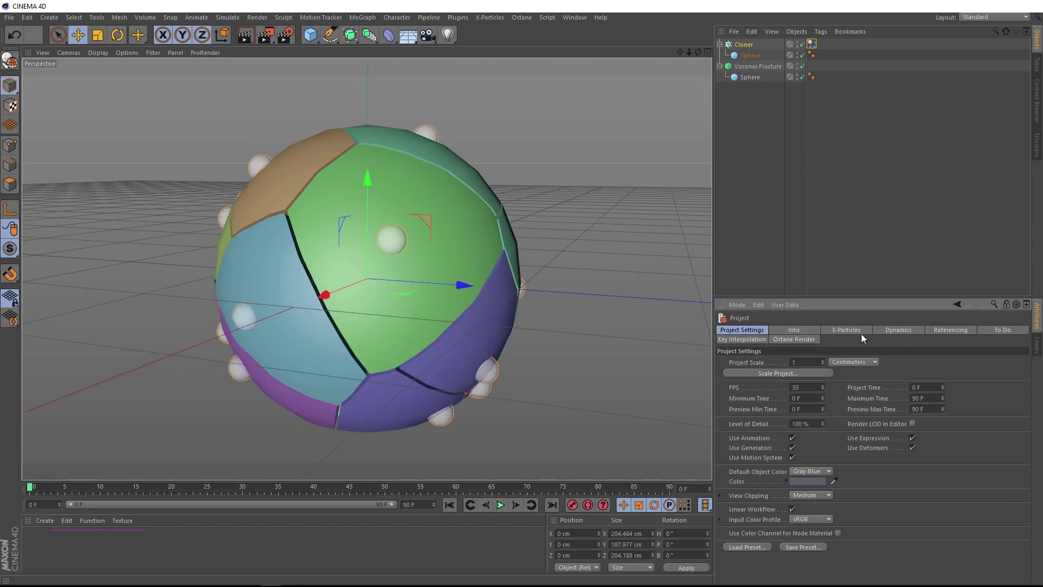
click(907, 332)
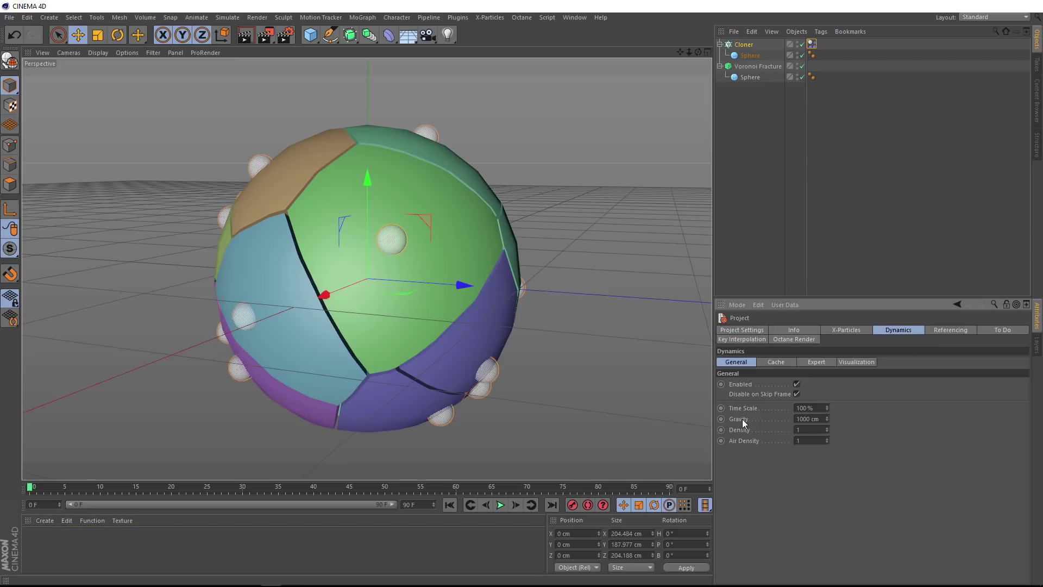
drag(822, 419, 790, 421)
click(500, 505)
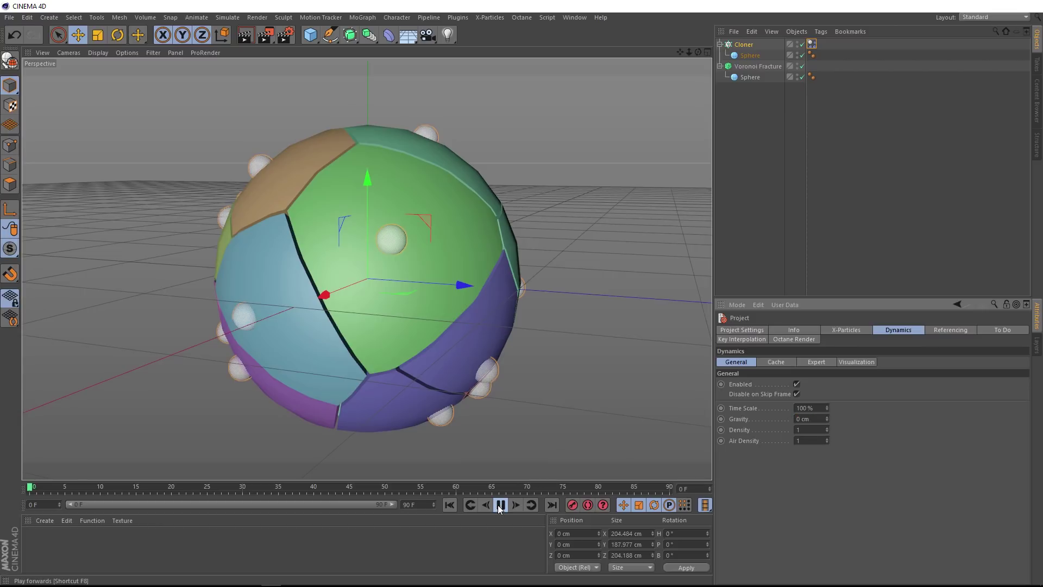
click(500, 504)
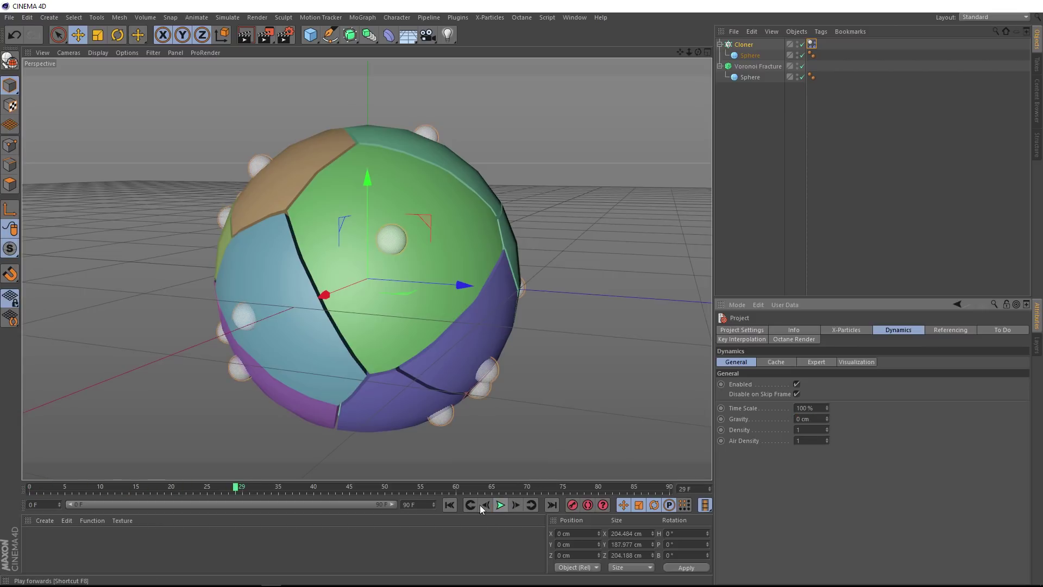
click(449, 505)
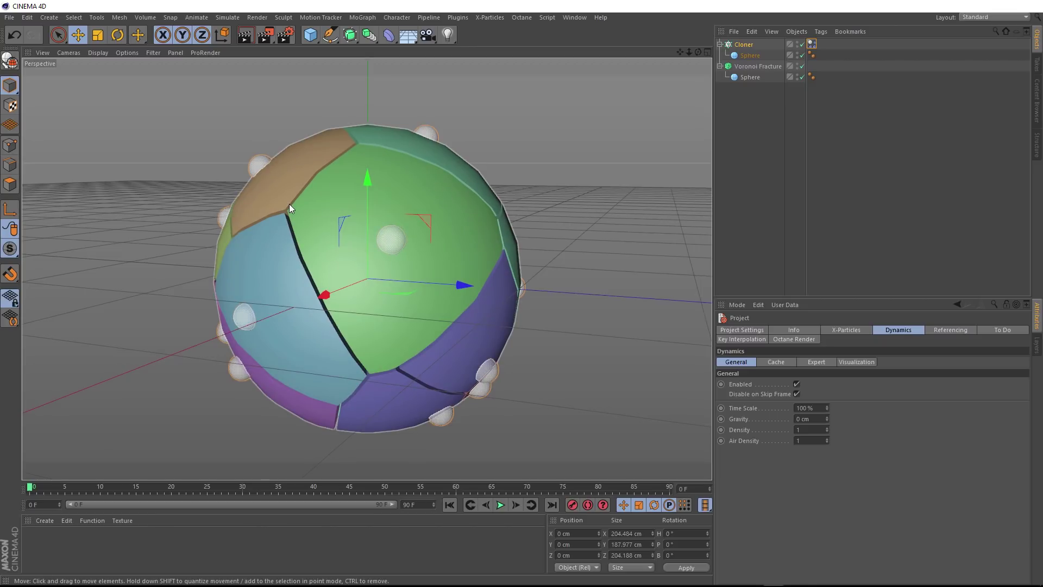
- Add an Attractor from Simulate > Particles and test the simulation from frame 0
click(228, 18)
mouse_move(244, 61)
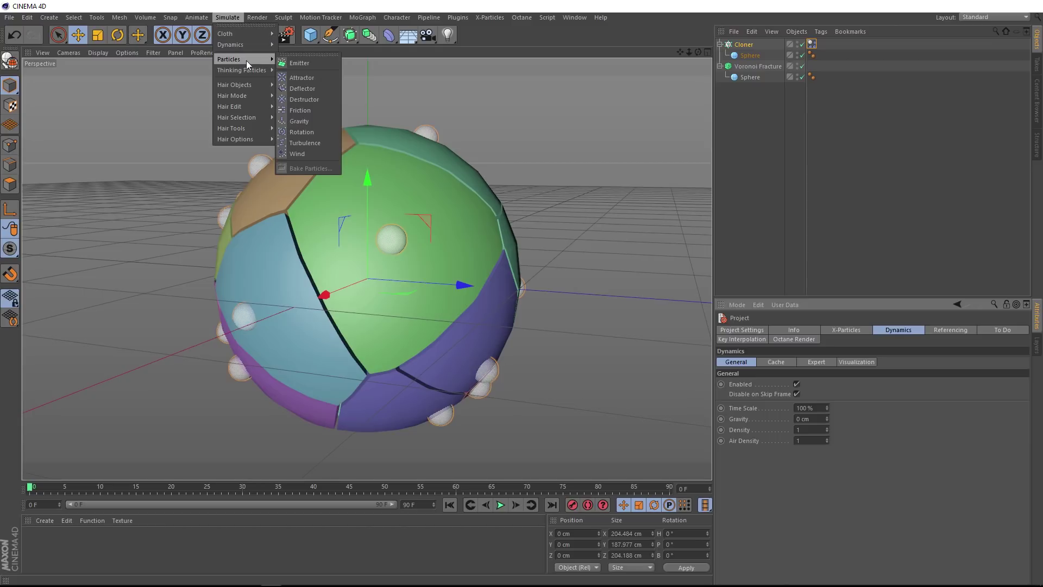
click(321, 76)
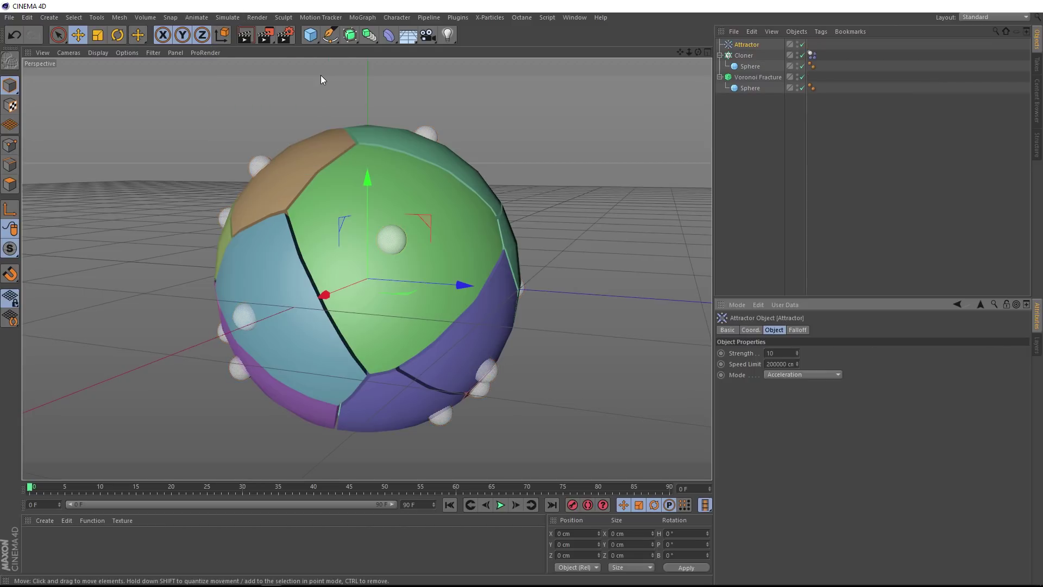
click(500, 505)
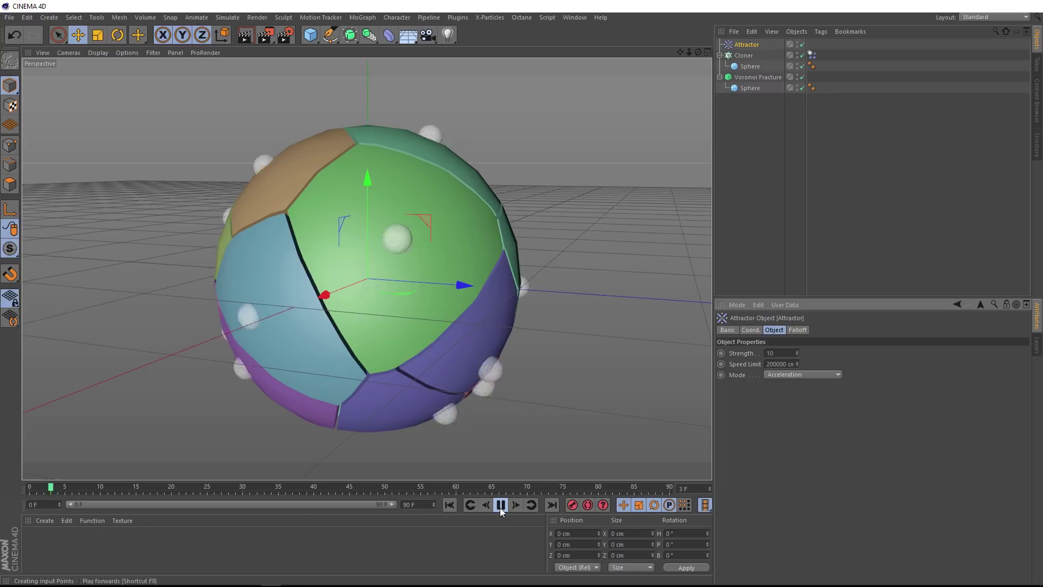
click(499, 506)
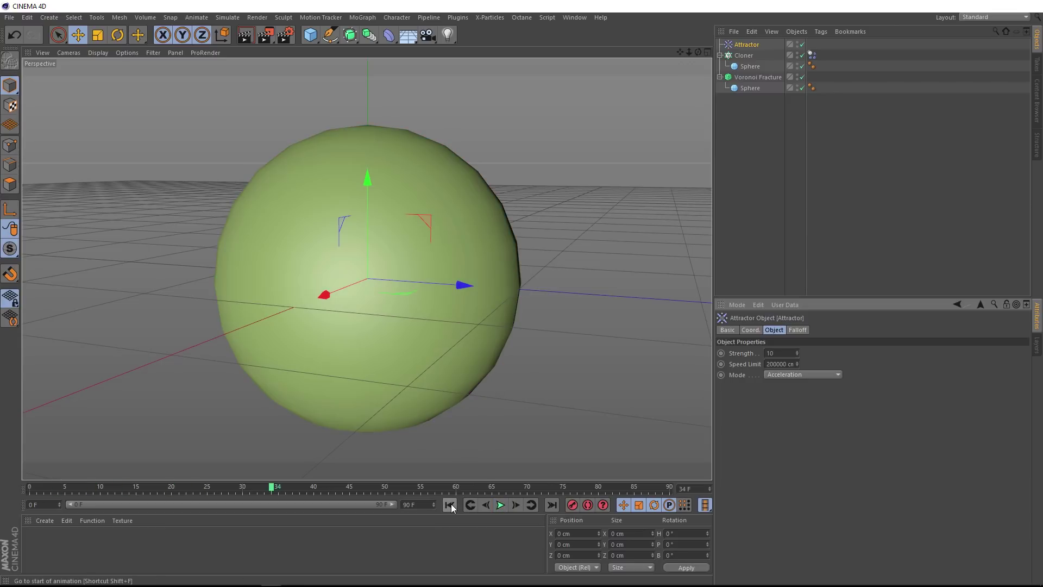
click(450, 504)
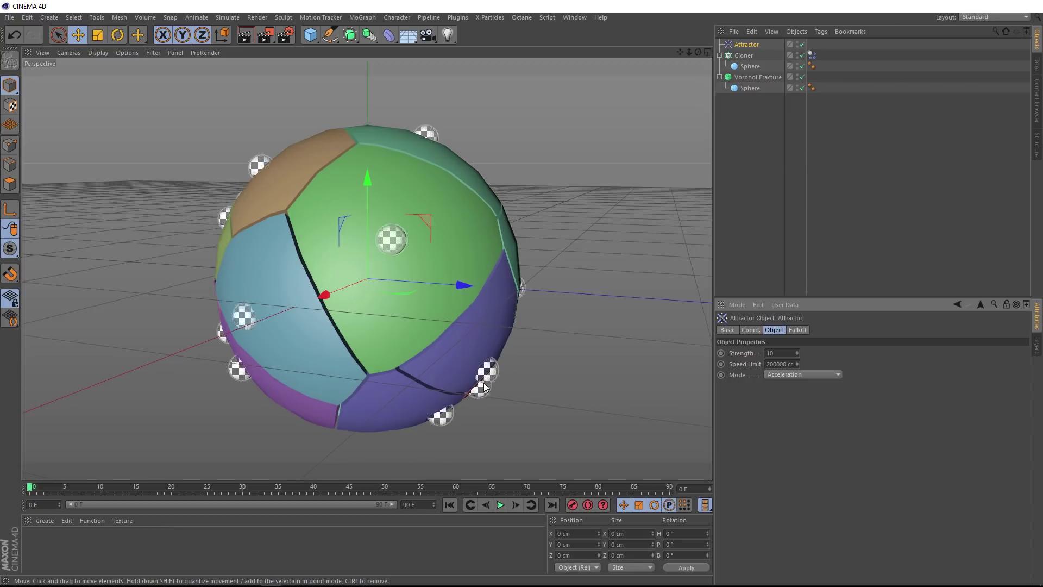
- Set the Cloner's Dynamics Body Individual Elements to Top Level and replay
click(810, 55)
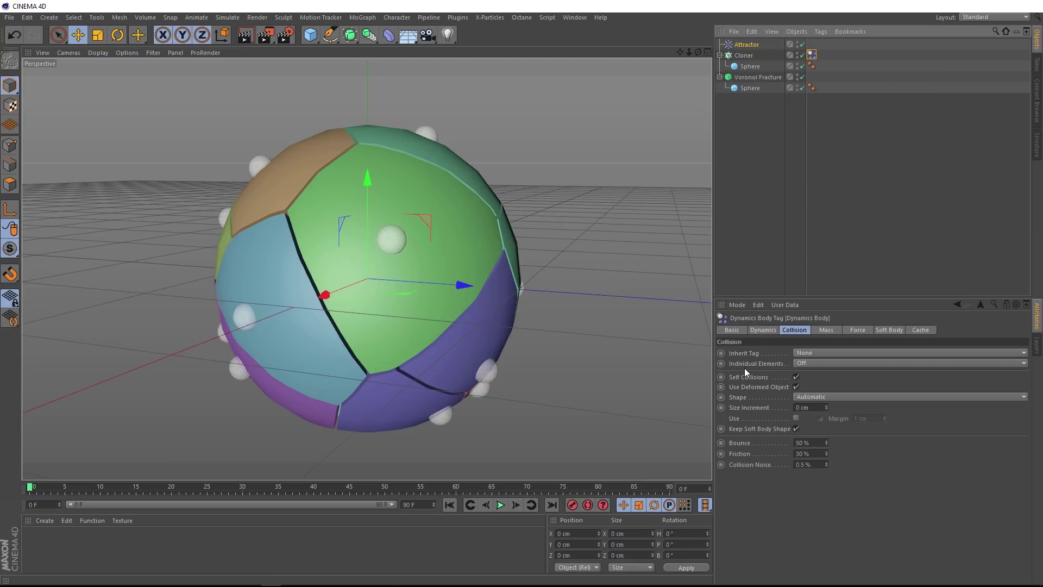
click(813, 364)
click(811, 383)
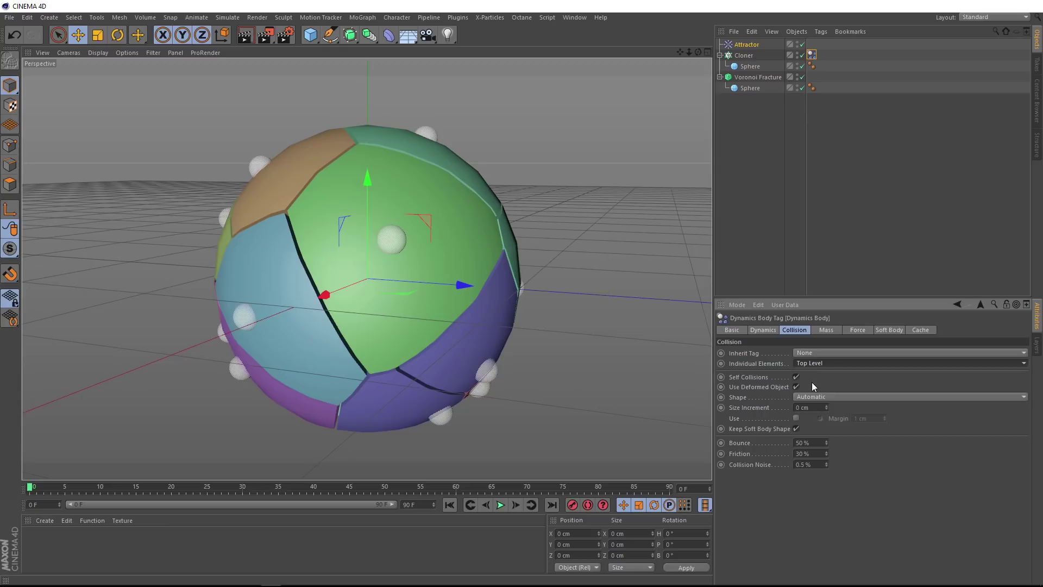
click(500, 505)
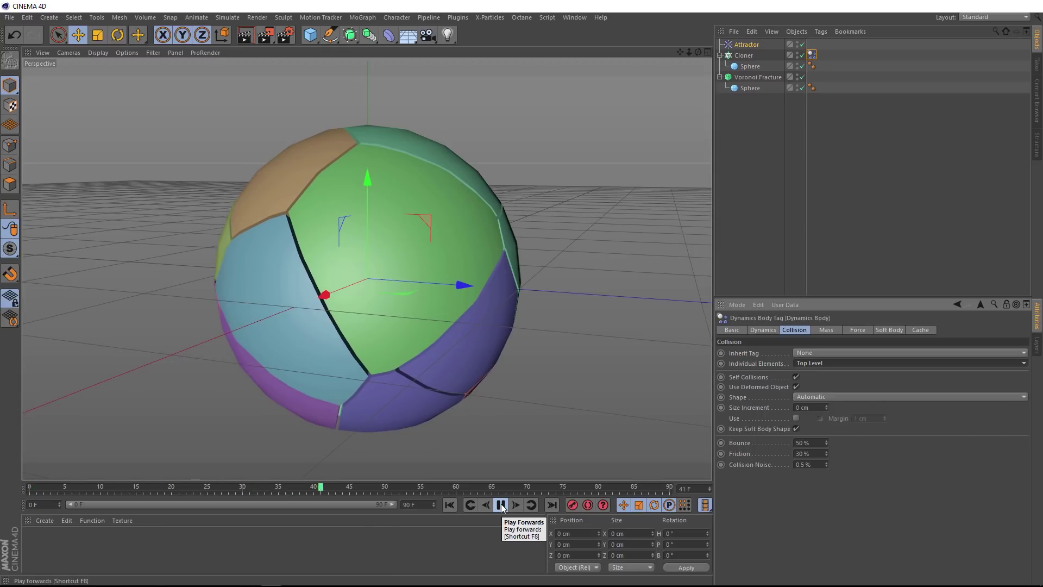
click(500, 505)
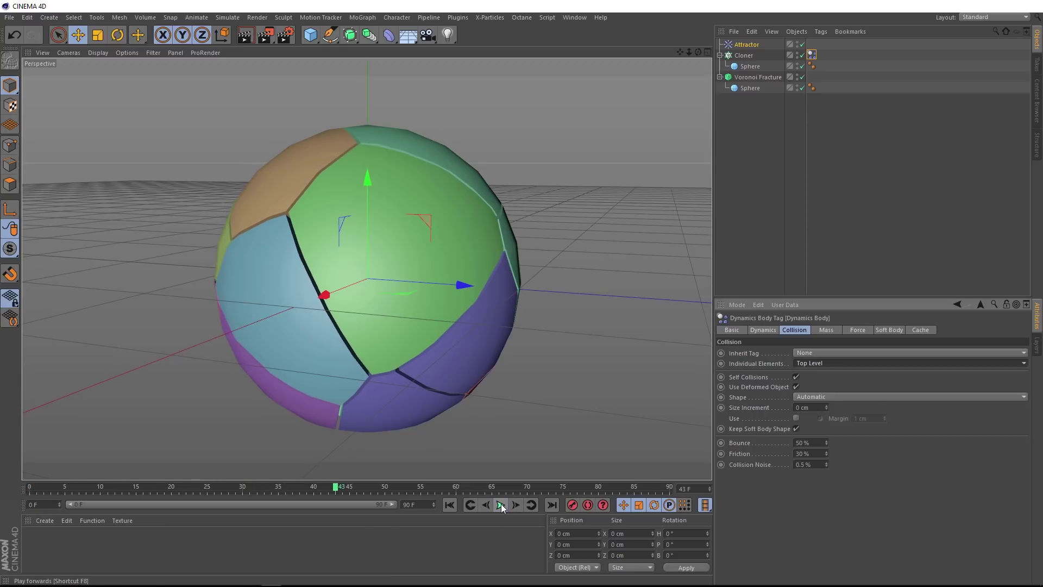
- Hide the Voronoi Fracture in the viewport and play to watch the clones
double_click(796, 75)
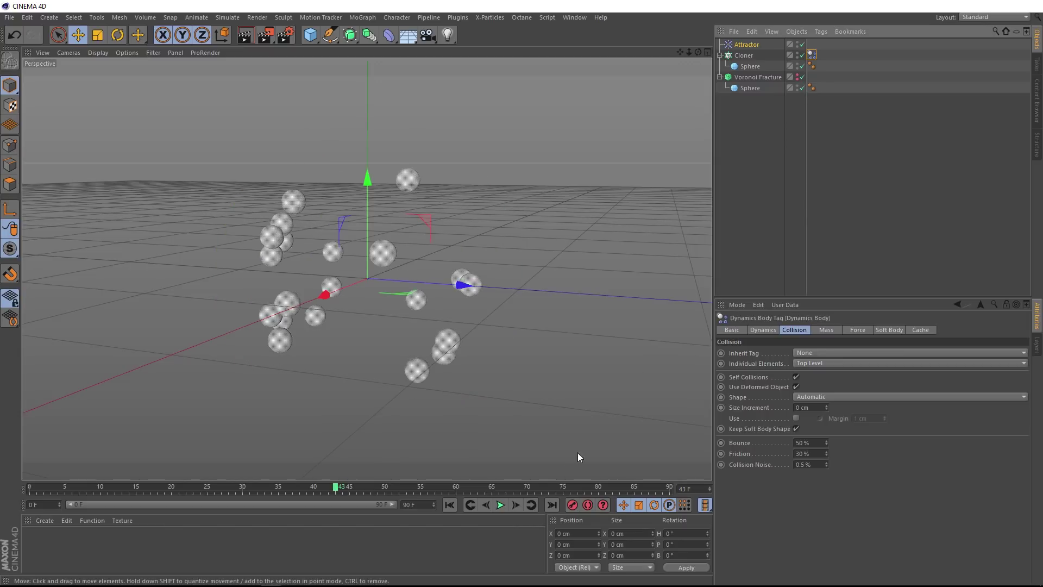
click(500, 505)
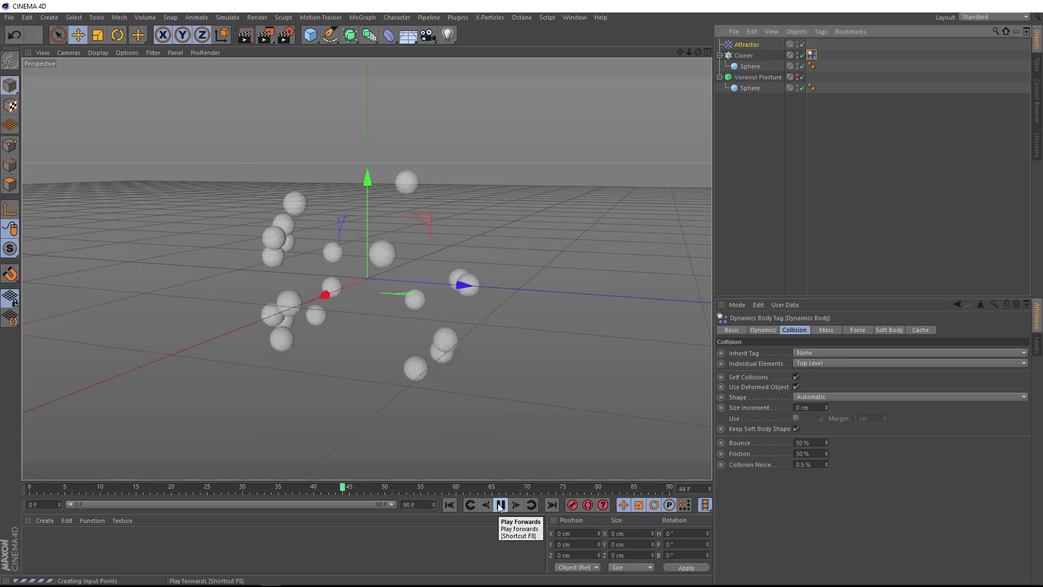
click(500, 505)
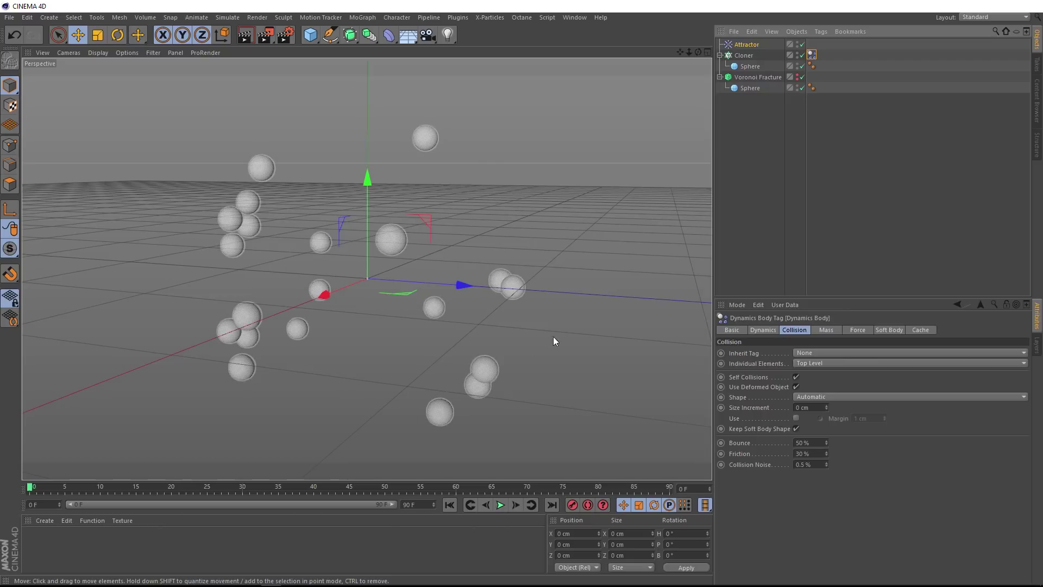
- Duplicate the Voronoi Fracture's inner sphere to the top of the hierarchy, keeping the fracture hidden
click(797, 76)
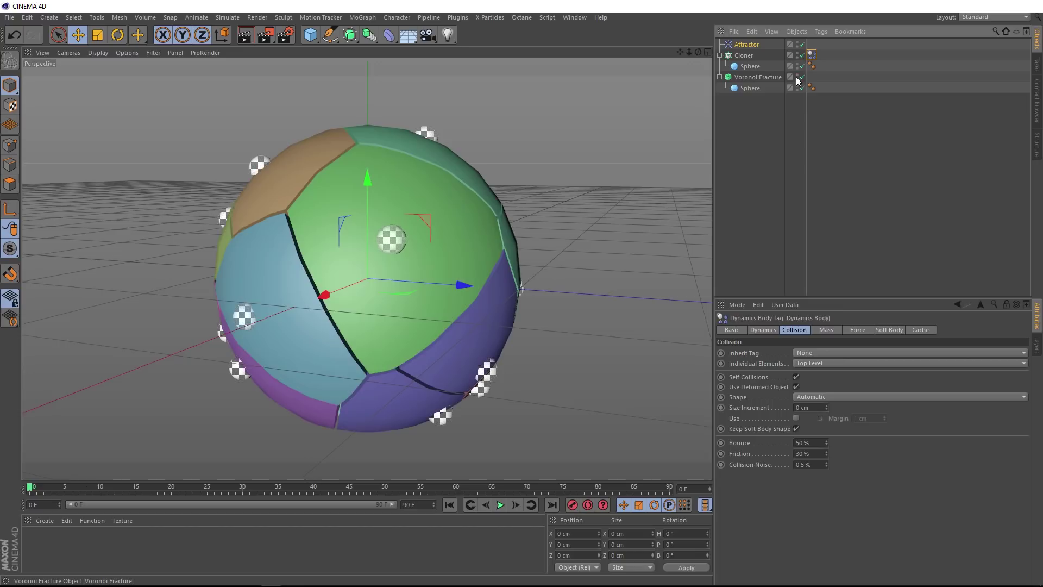
click(751, 89)
ctrl+drag(751, 89, 744, 48)
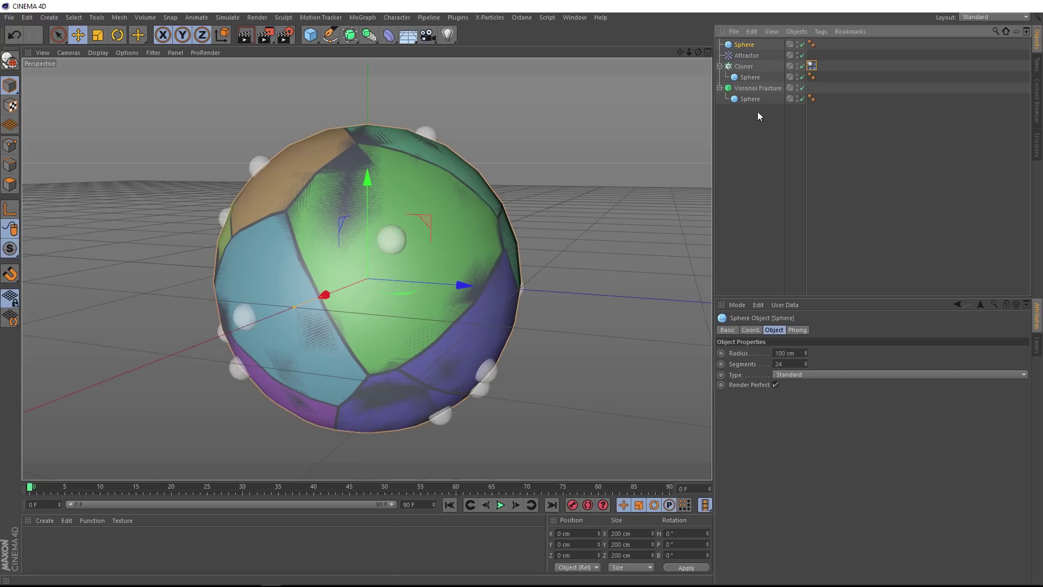
click(796, 87)
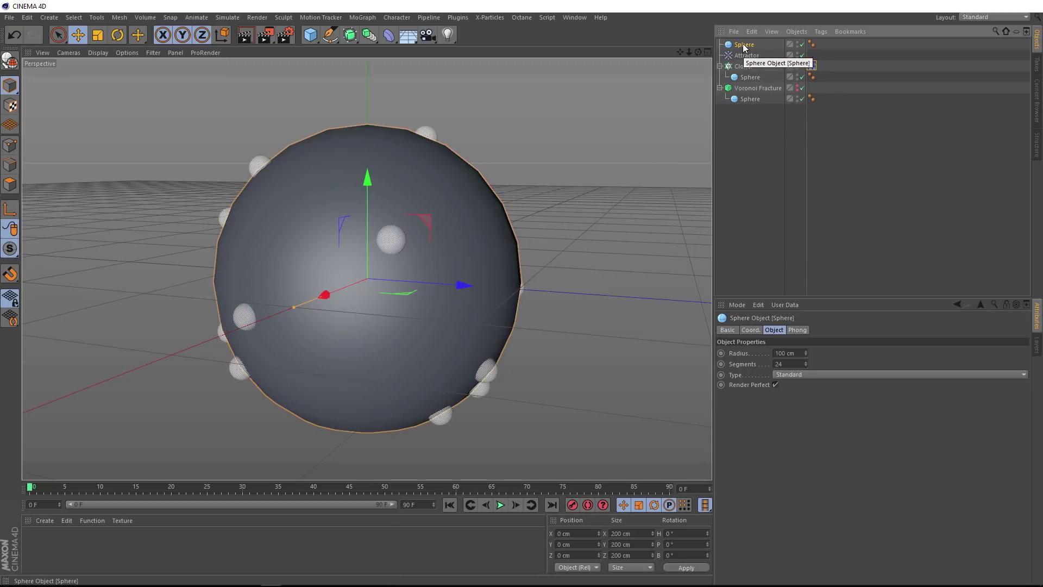
- Give the duplicated 100 cm sphere a Collider Body tag and test the collisions
click(821, 31)
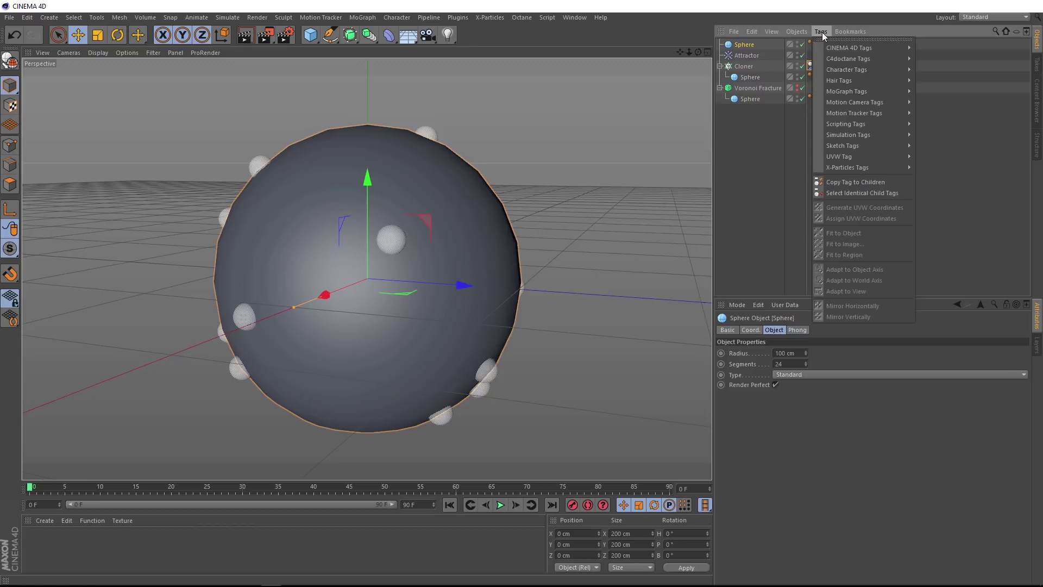
mouse_move(871, 135)
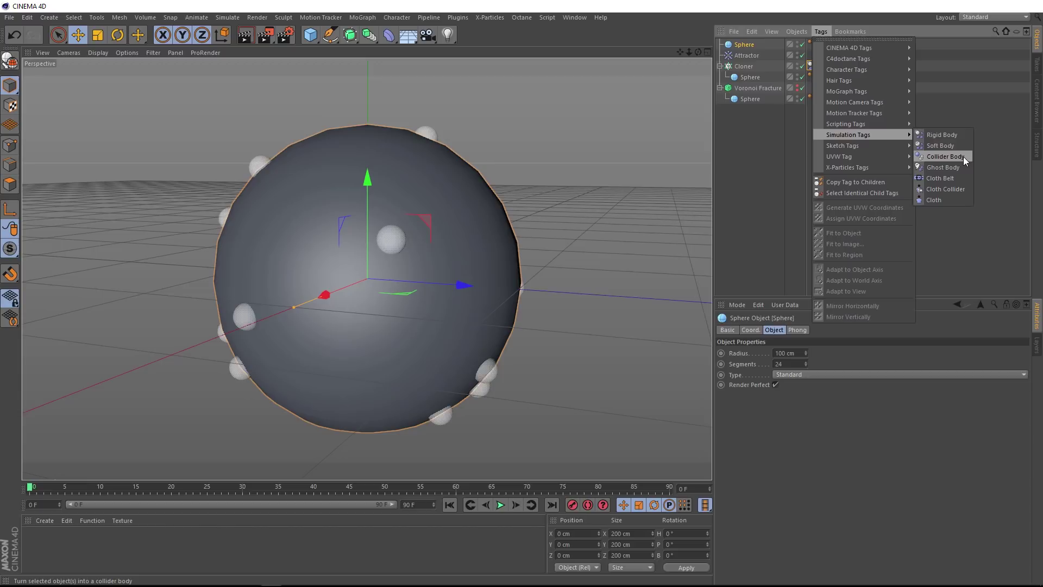
click(945, 156)
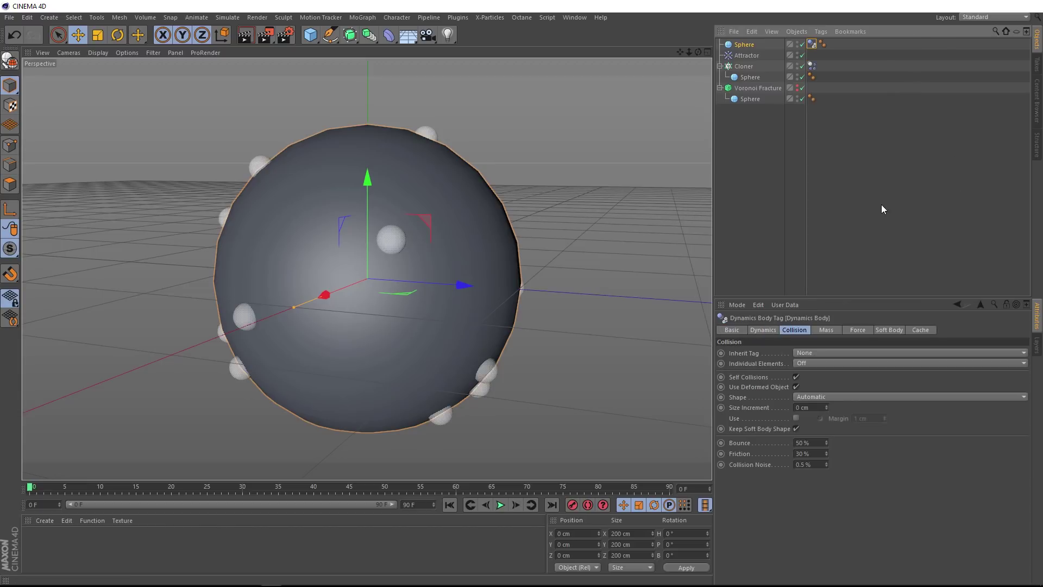
click(500, 504)
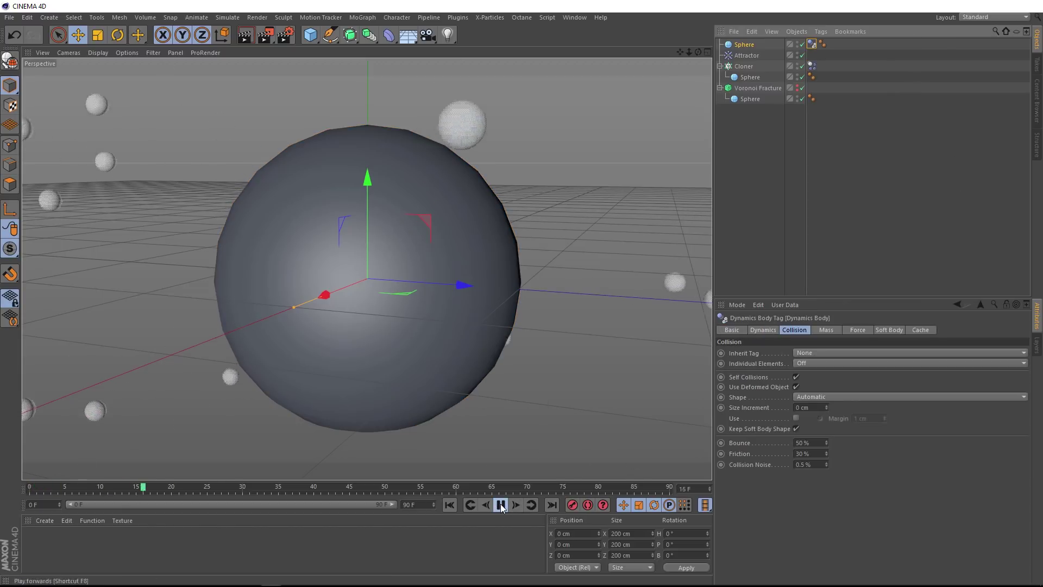
click(500, 505)
click(449, 505)
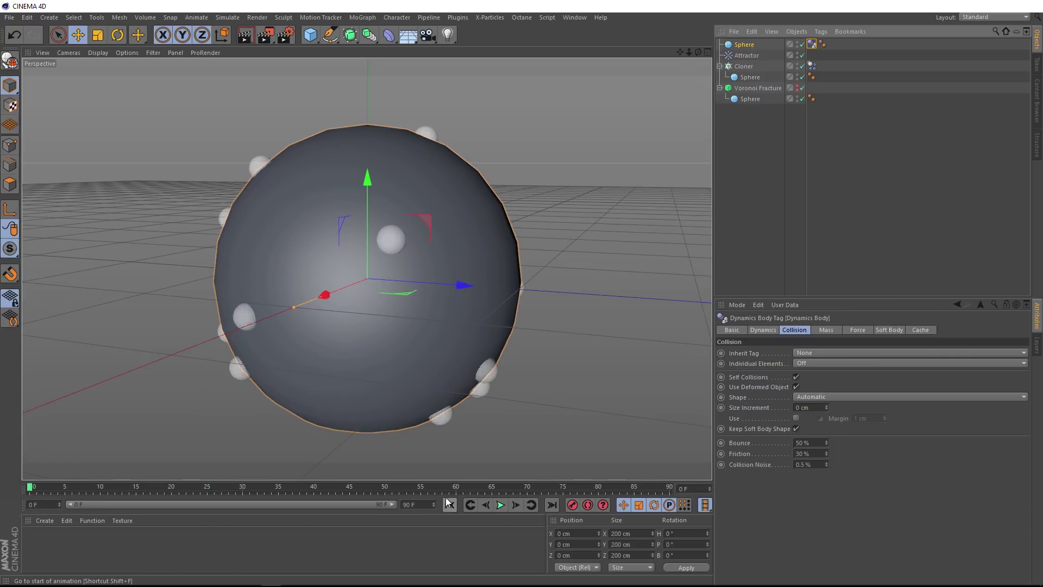
scroll(255, 158, up, 5)
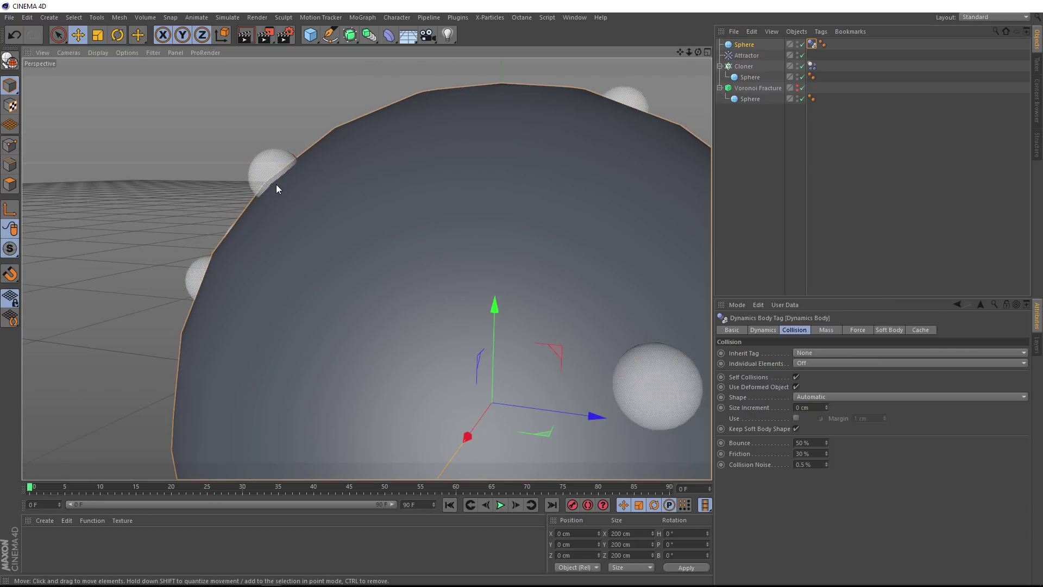
scroll(277, 187, down, 6)
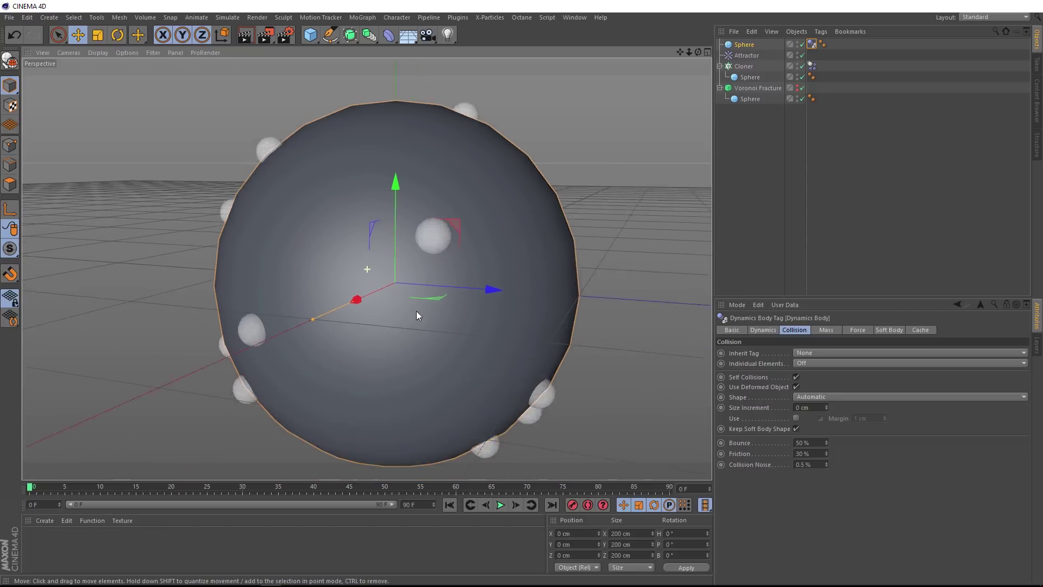
- Replay the collision simulation and rewind to frame 0
alt+middle_drag(416, 315, 393, 308)
click(499, 506)
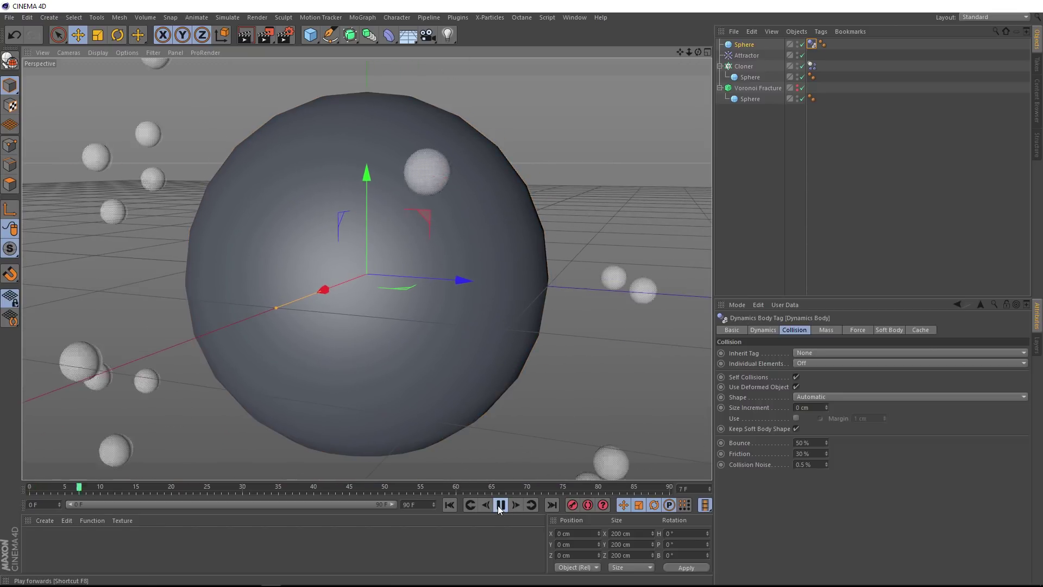
click(499, 506)
click(449, 504)
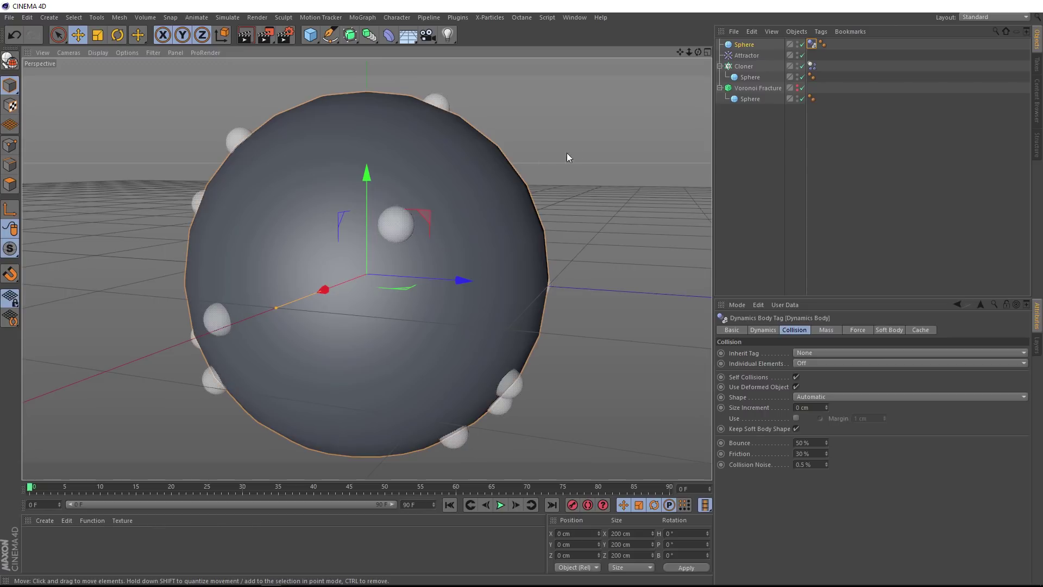
- Set the Cloner's transform P.Z to 10 cm and play back to check
click(744, 66)
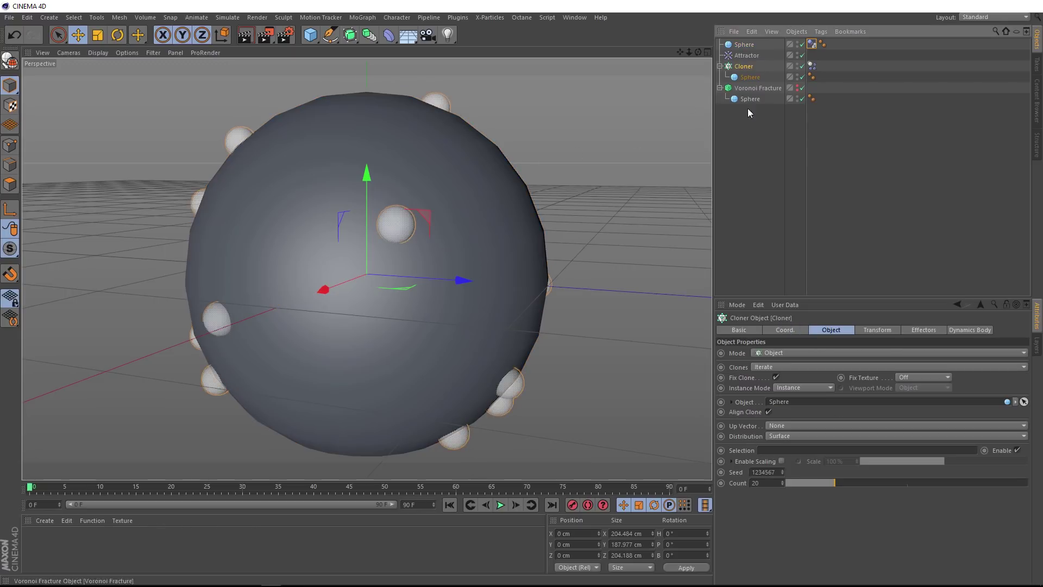
click(877, 330)
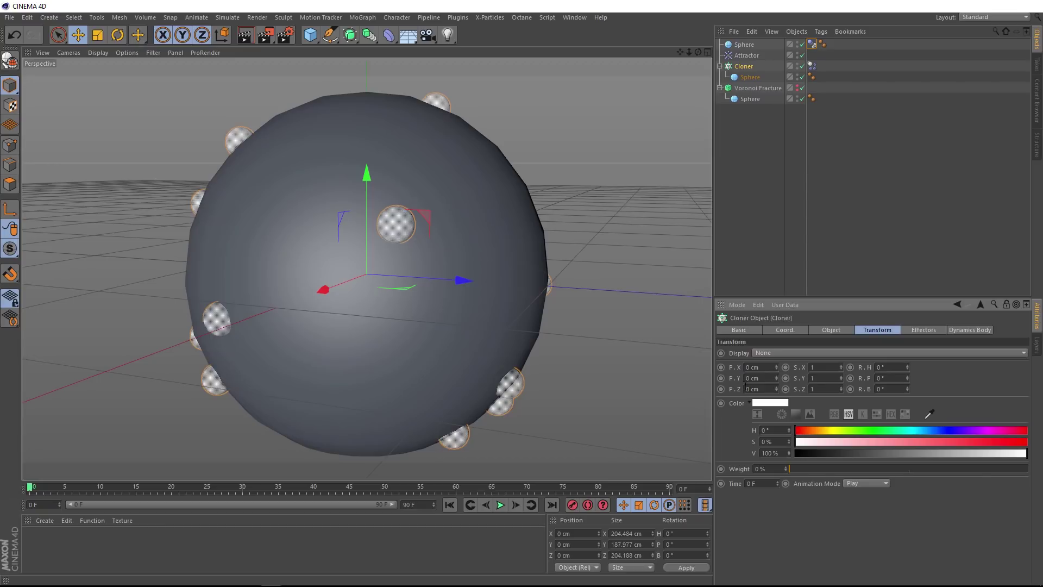
drag(775, 386, 791, 386)
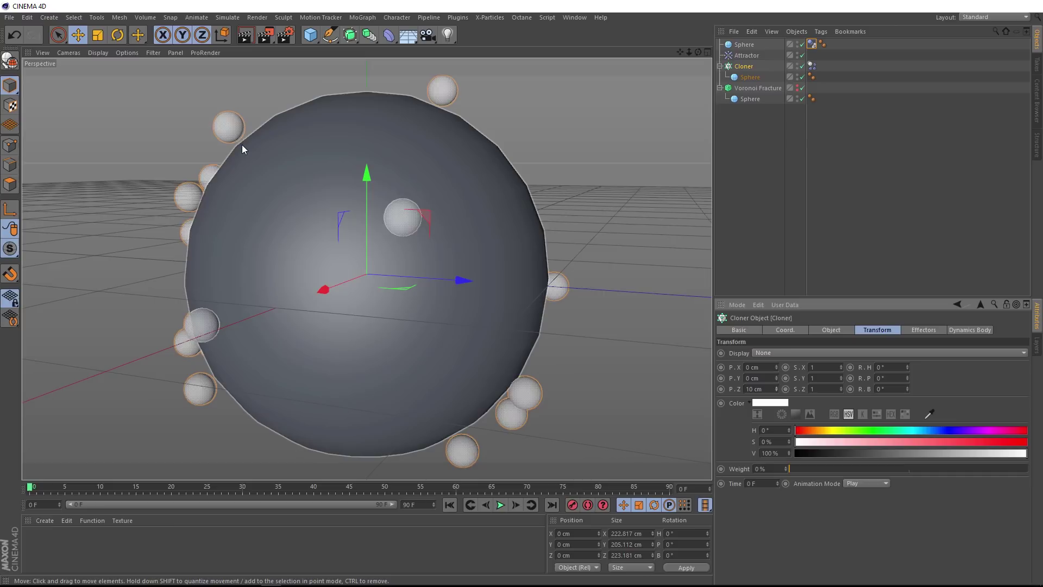
click(500, 504)
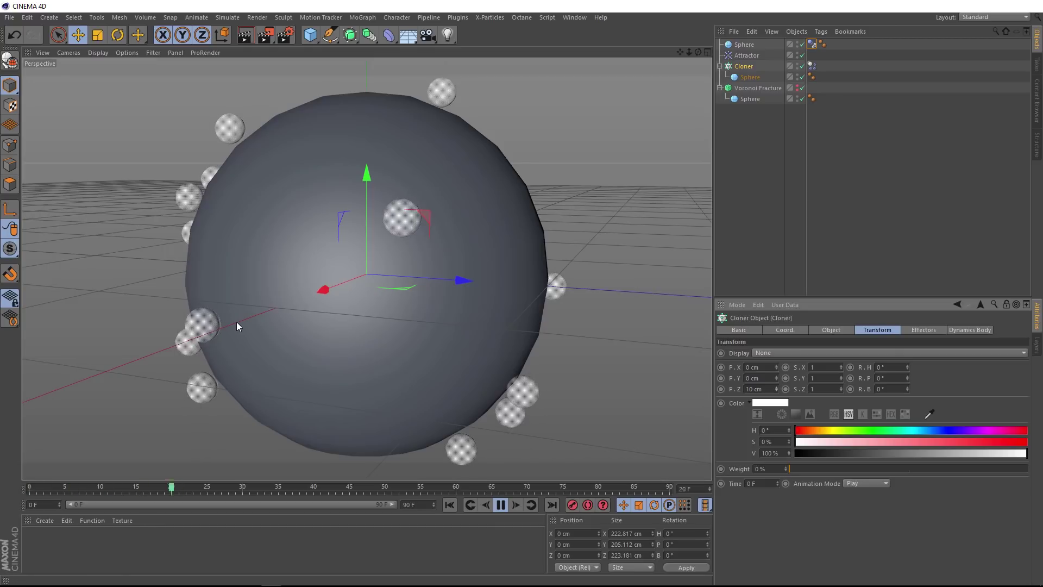
key(F8)
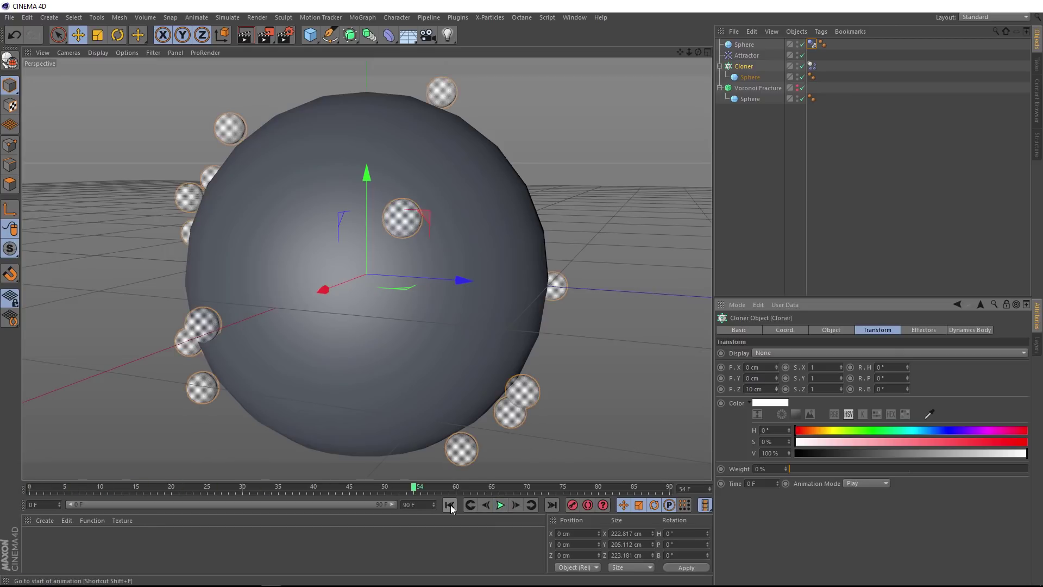
click(450, 504)
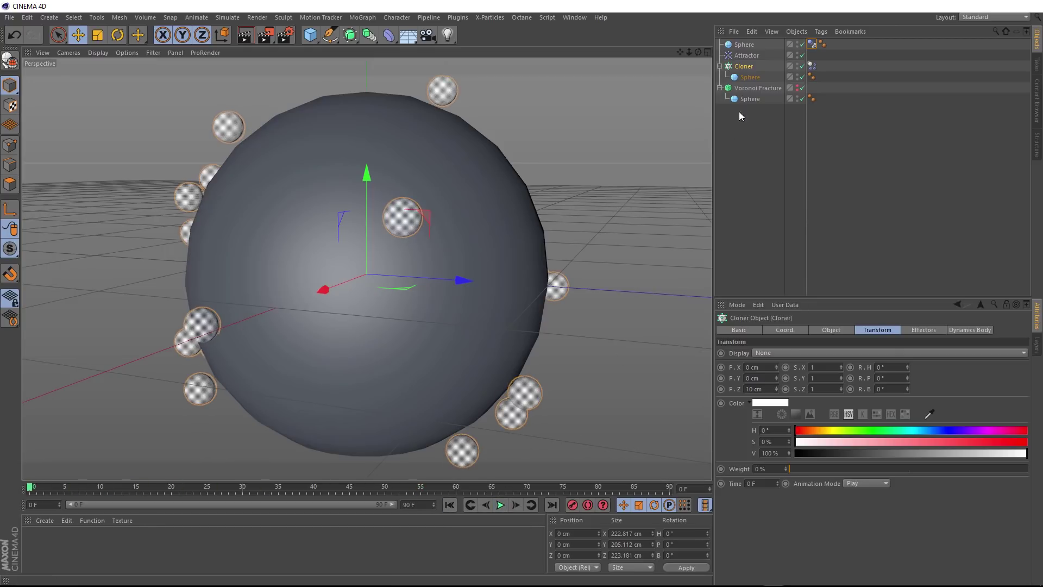
- Raise the Attractor Strength from 10 to 200 and test the simulation
click(745, 55)
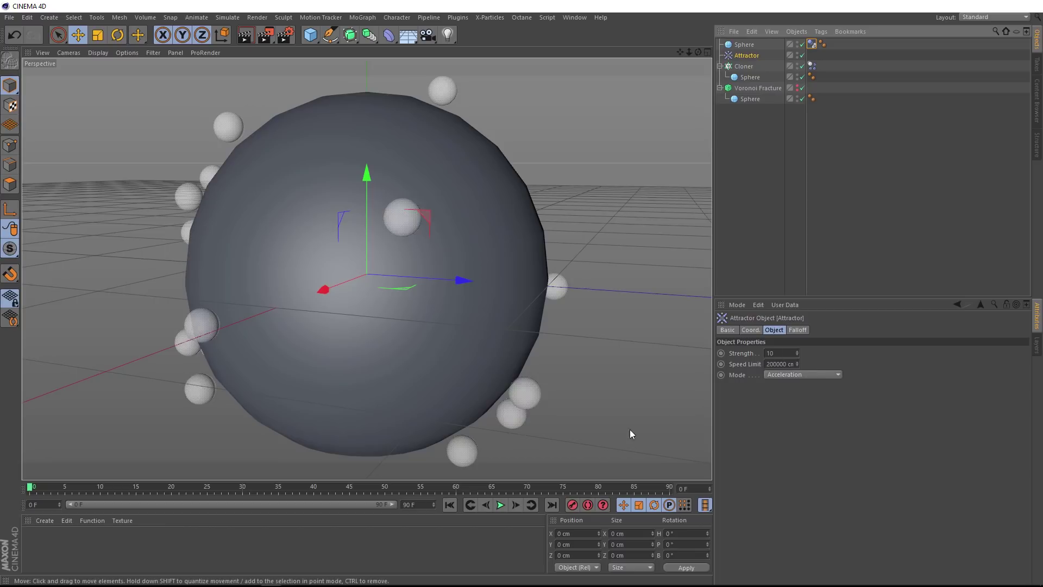
click(499, 505)
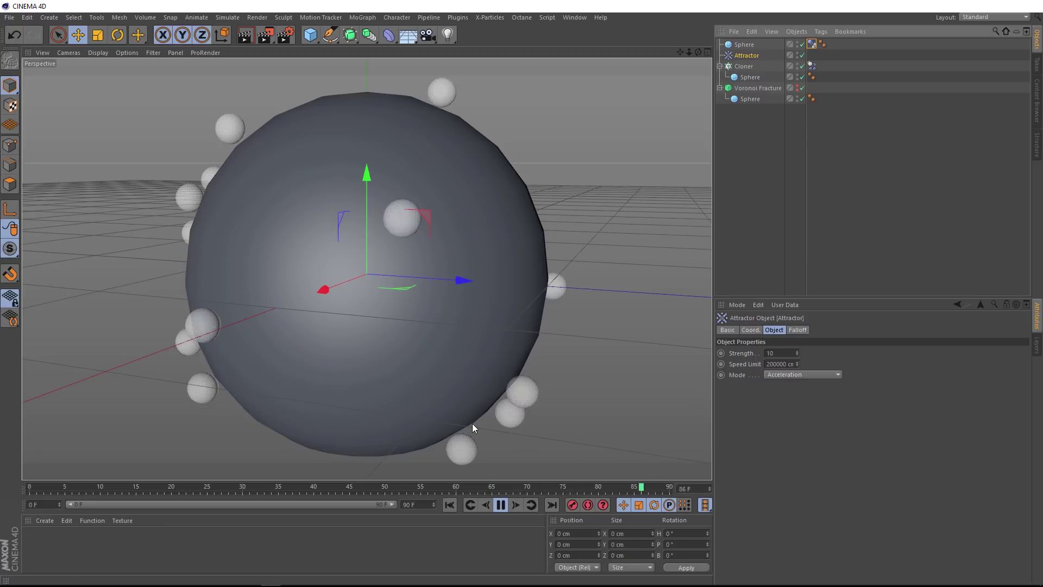
click(499, 505)
click(454, 503)
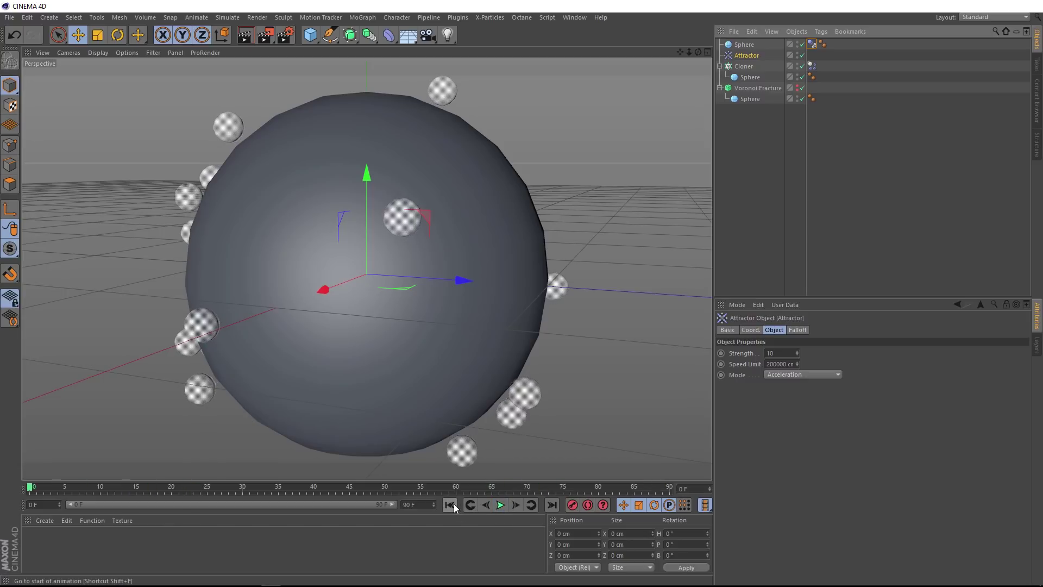
click(776, 353)
drag(776, 353, 759, 355)
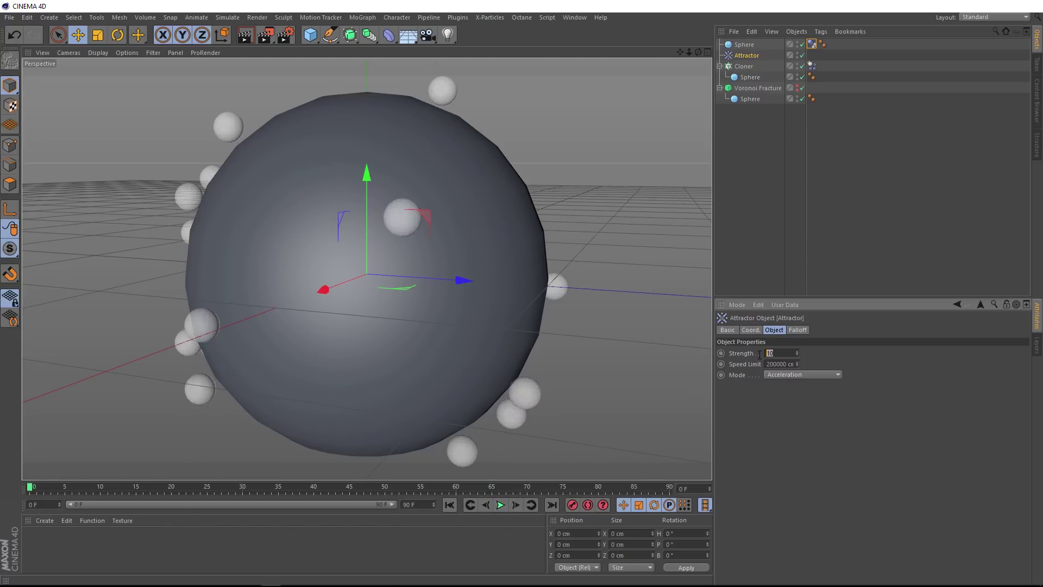
text(200)
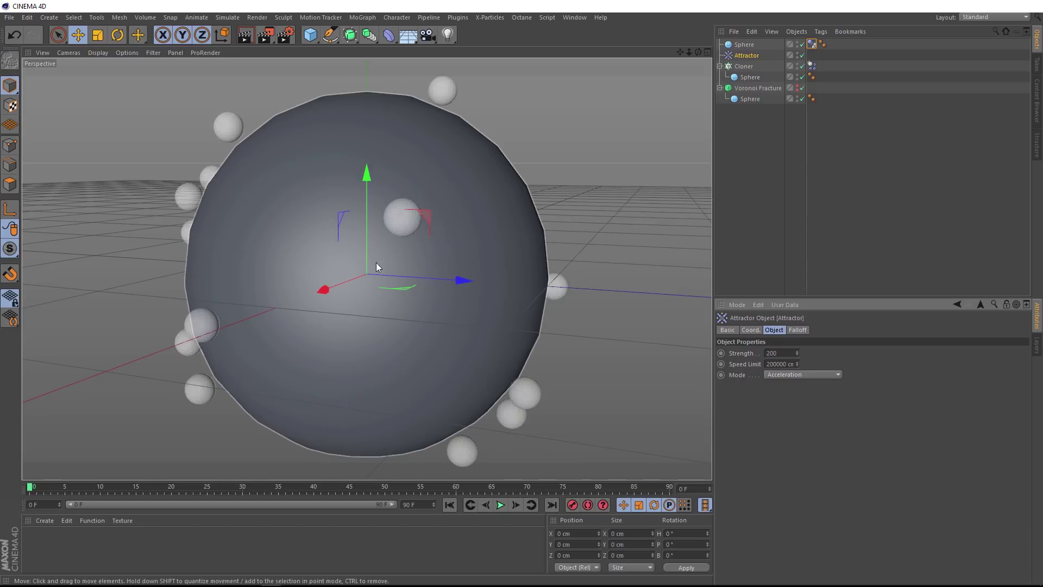
click(500, 504)
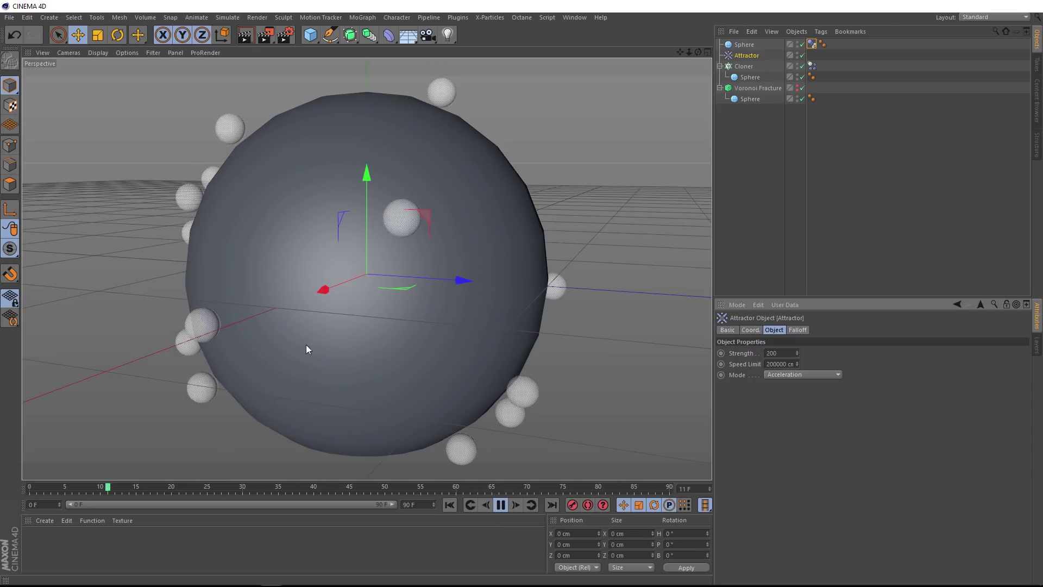
click(501, 505)
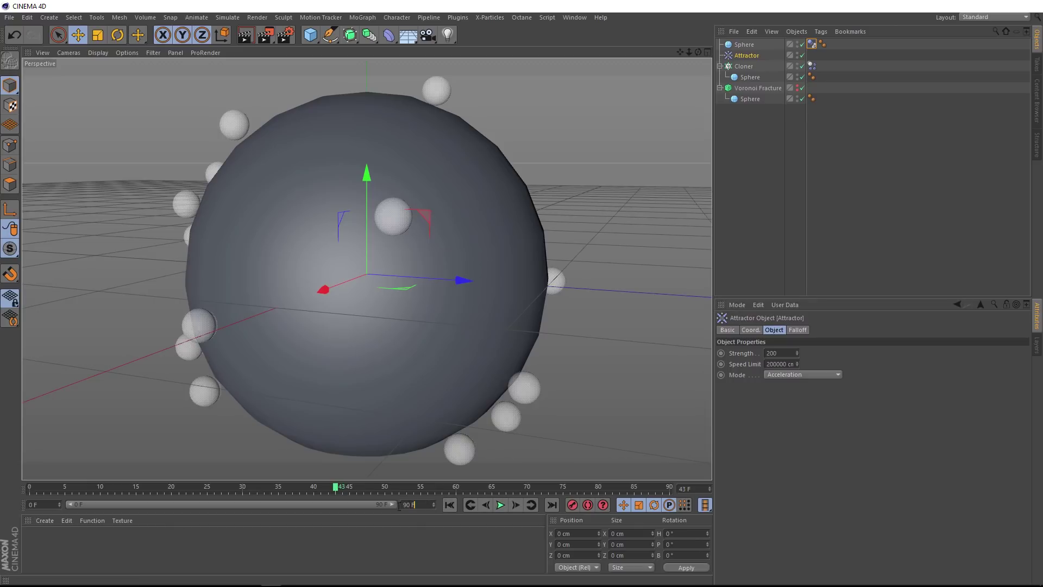
- Extend the animation to 800 frames with a full preview range and play it
double_click(409, 504)
text(800)
key(Return)
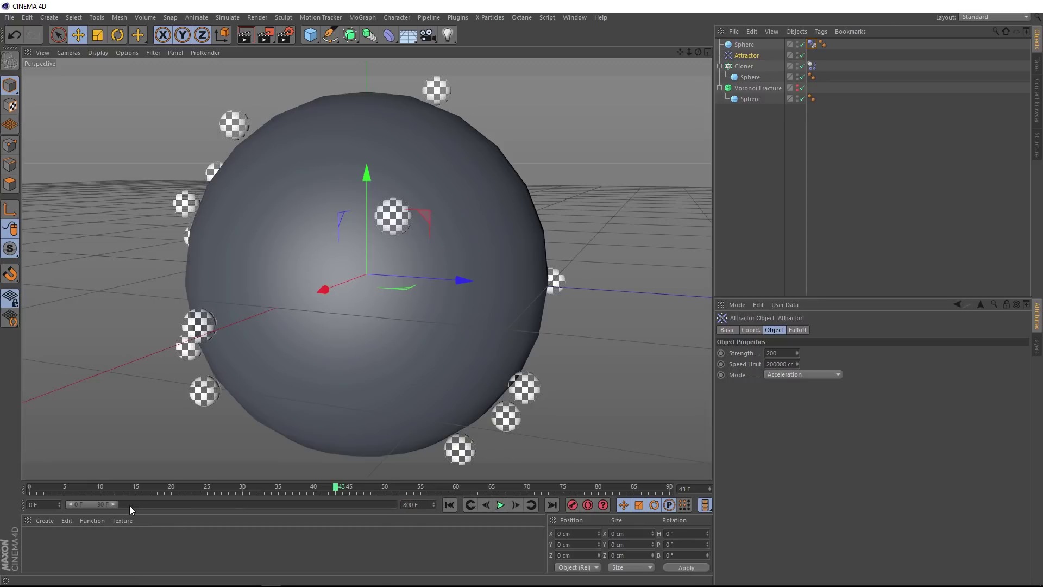
drag(112, 503, 448, 511)
click(500, 505)
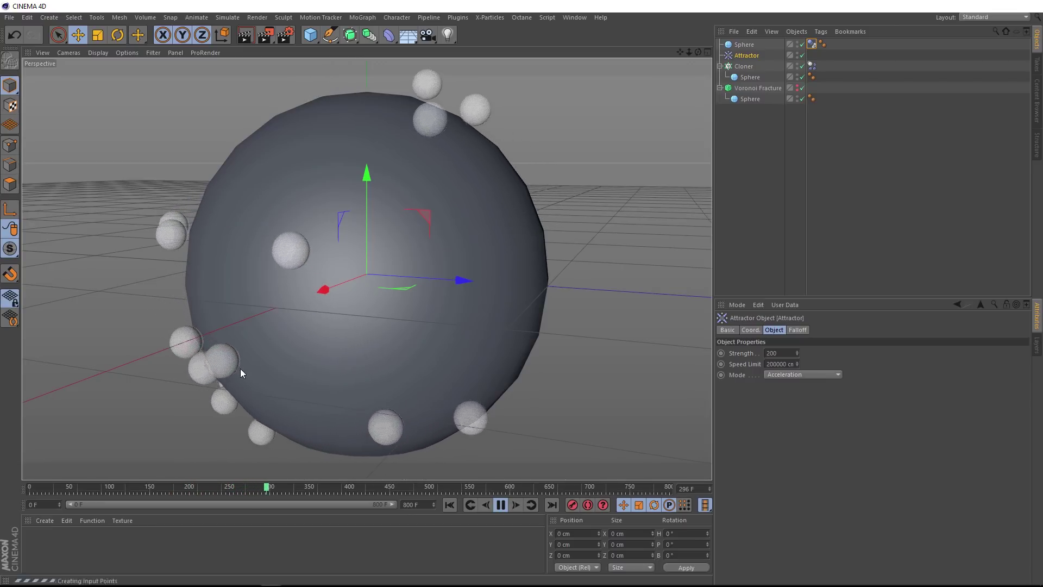
alt+drag(240, 368, 403, 304)
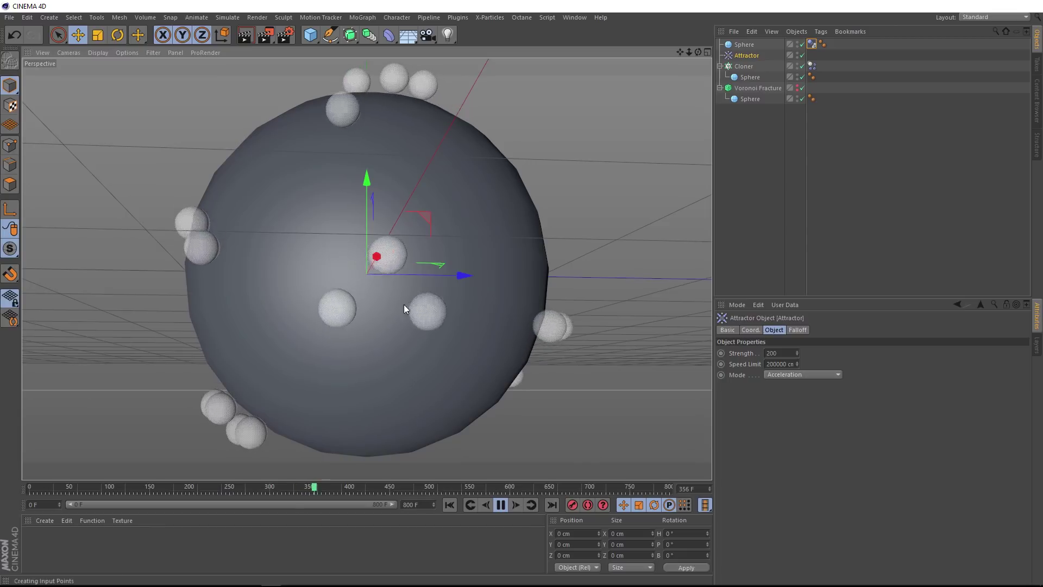
- Hide the large Sphere object in the viewport and preview the animation without it
click(500, 505)
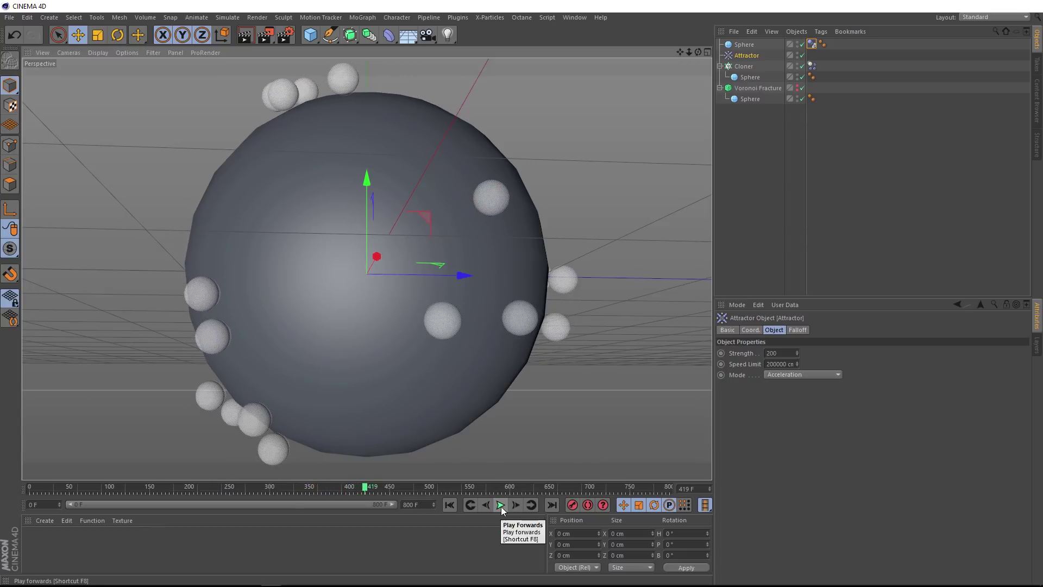
click(743, 45)
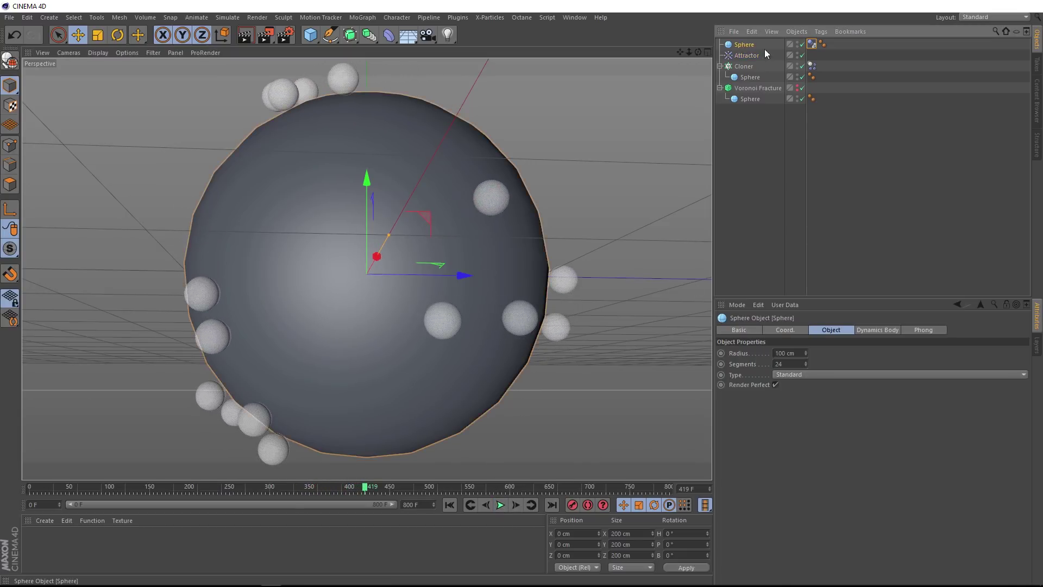
click(796, 44)
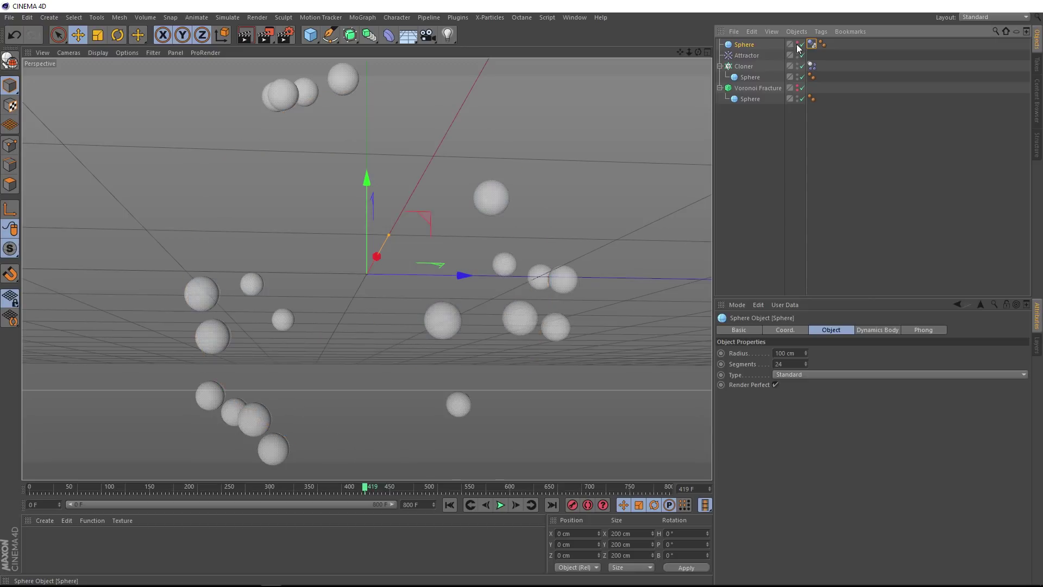
click(500, 505)
click(500, 505)
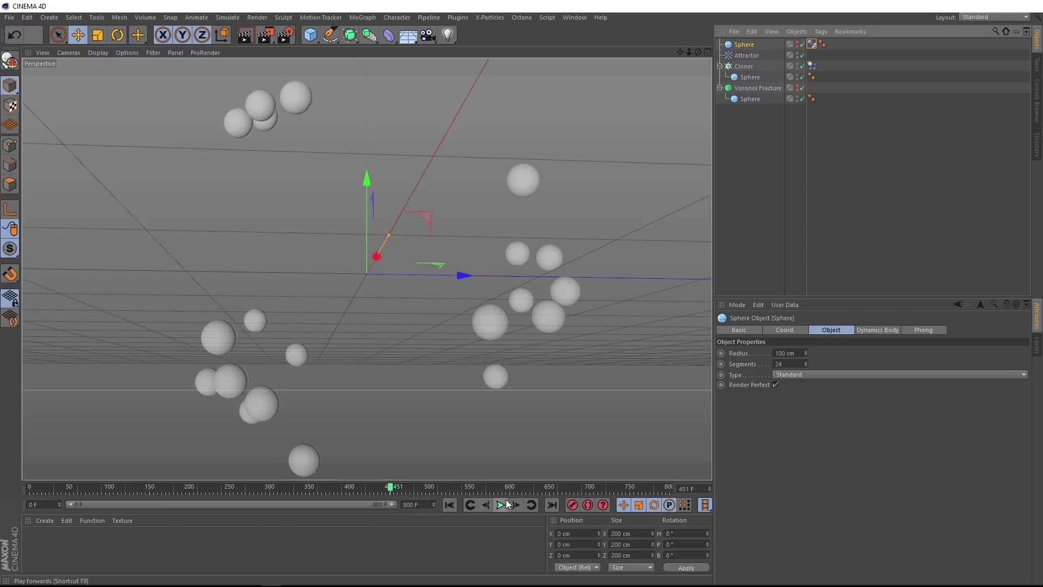
- Show the Voronoi Fracture, preview its moving shards, then hide the Cloner's spheres and replay
click(796, 88)
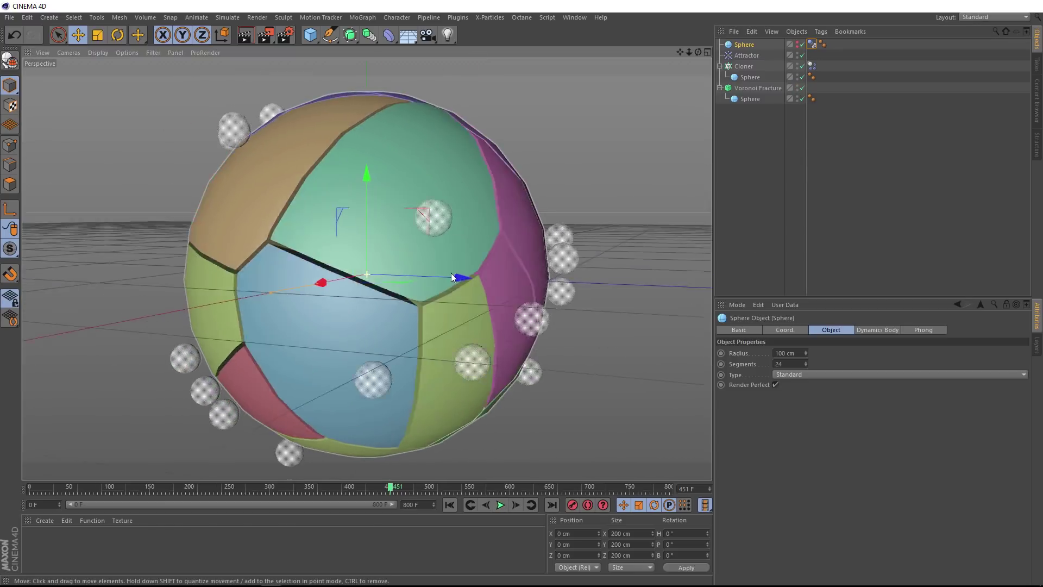
alt+drag(452, 277, 415, 214)
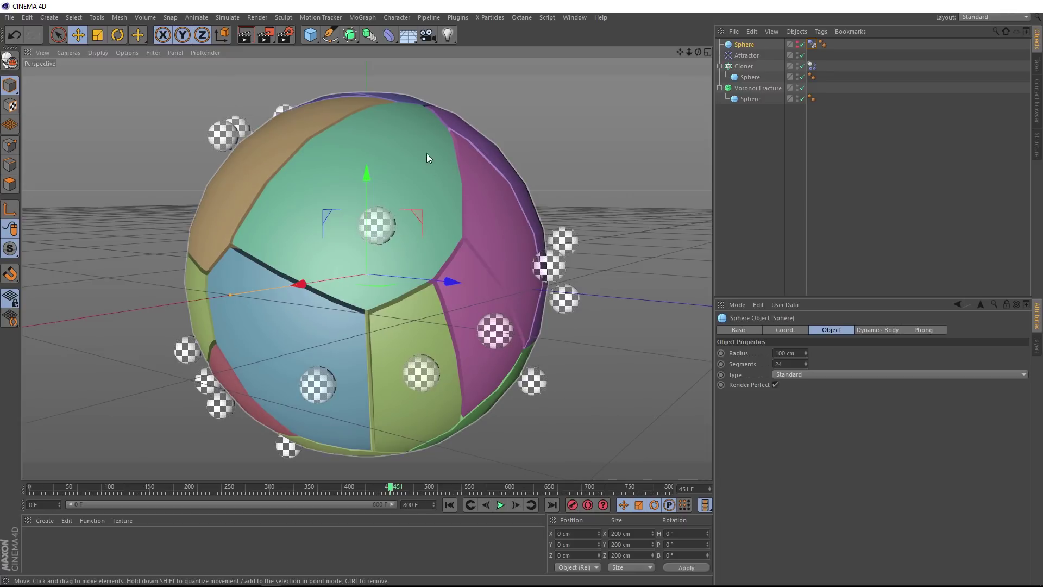
alt+drag(426, 153, 361, 296)
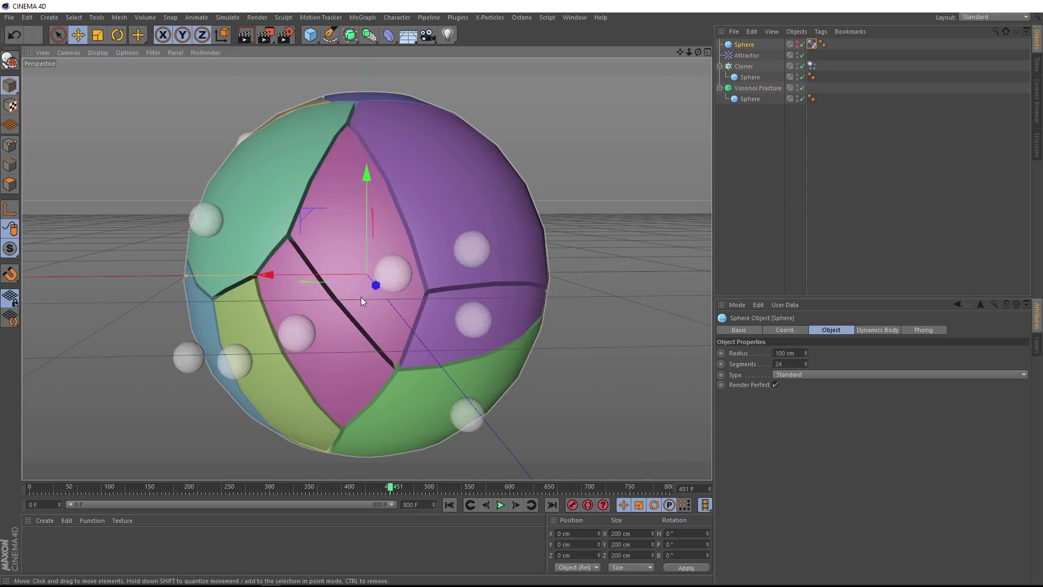
click(498, 507)
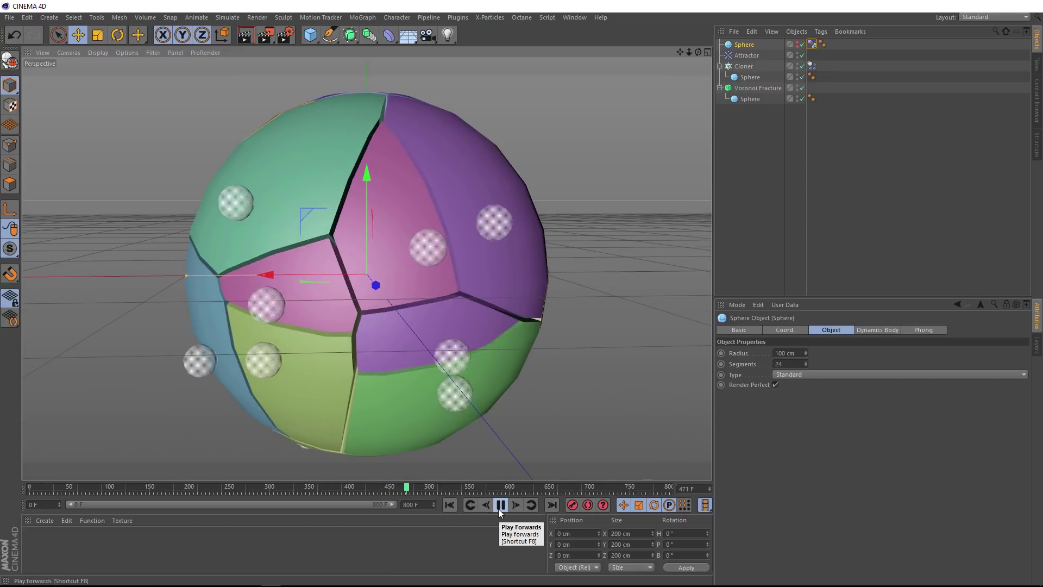
click(499, 507)
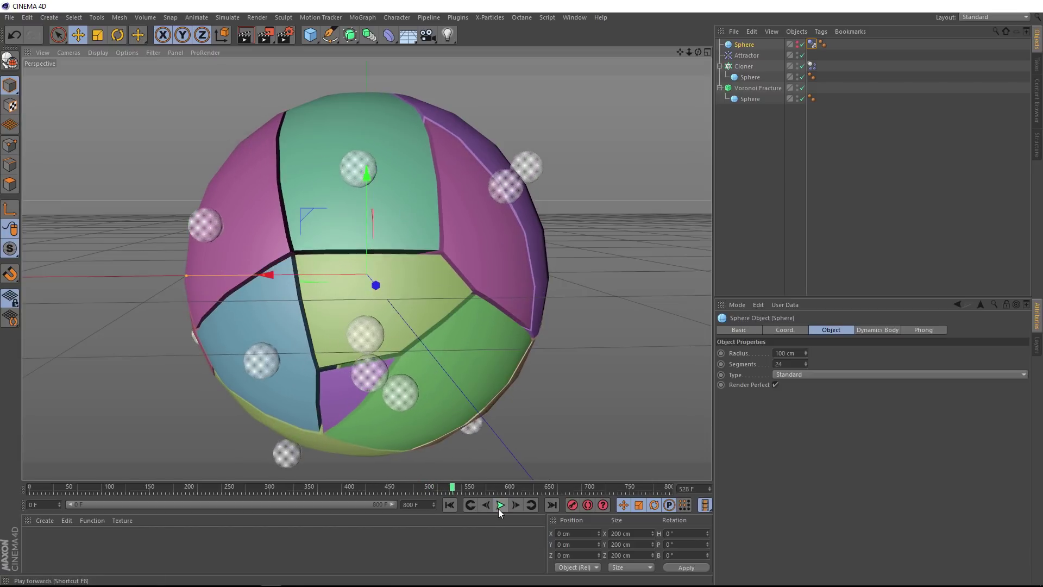
click(797, 65)
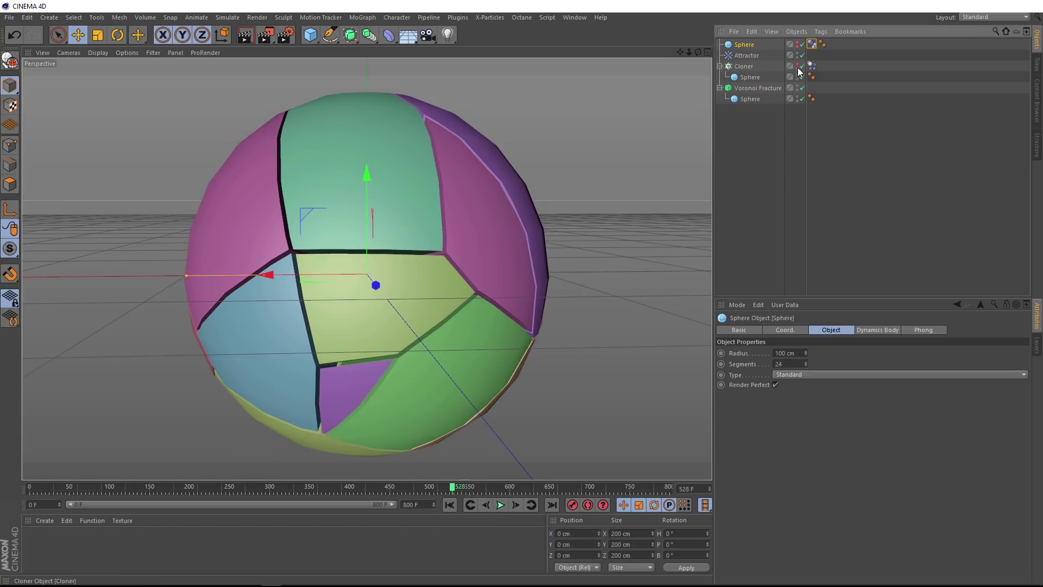
click(500, 505)
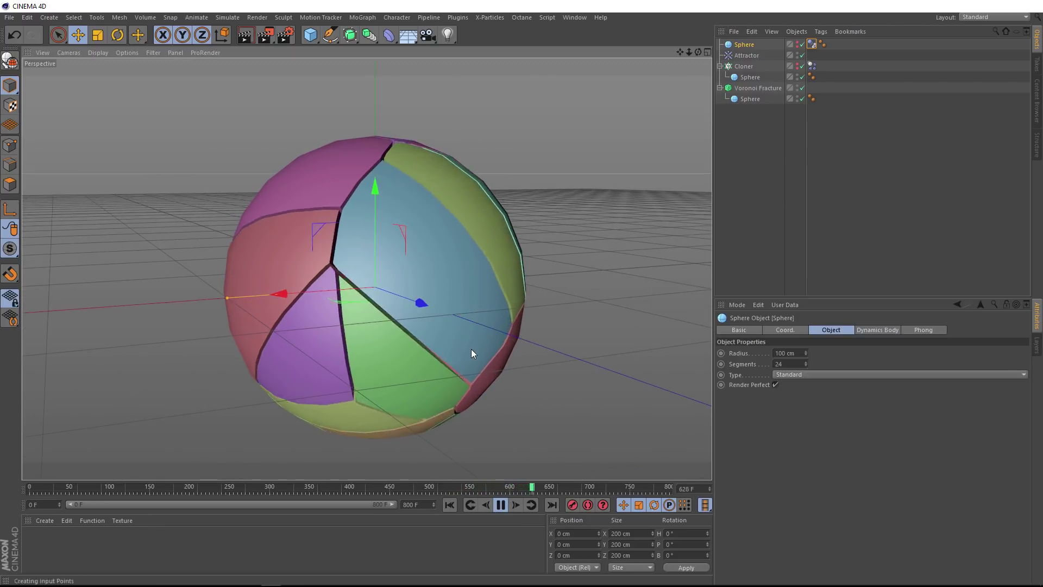
- Set the Cloner's Count to 80 and play the animation to preview the finer shards
click(499, 505)
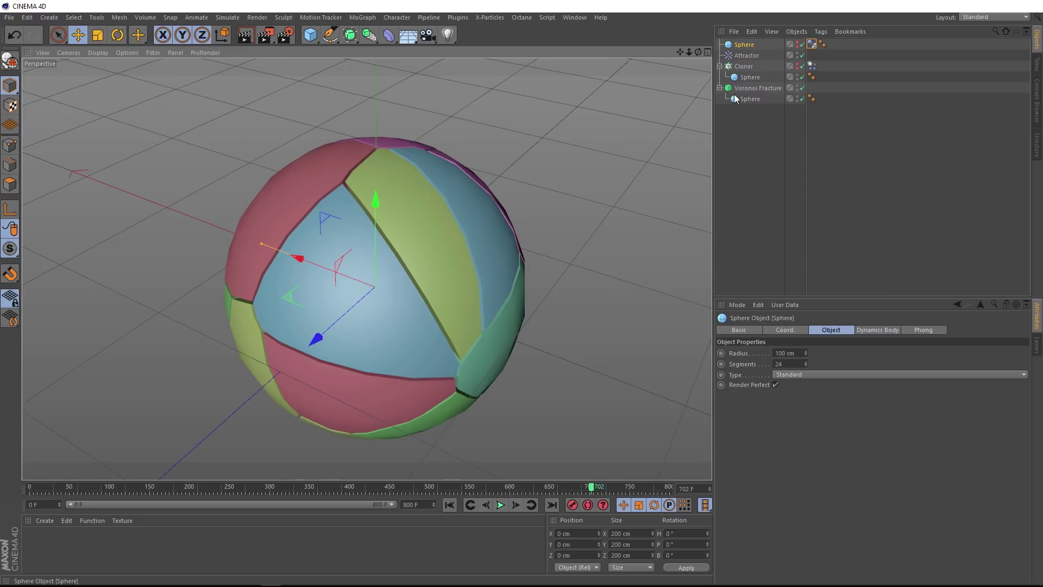
click(743, 66)
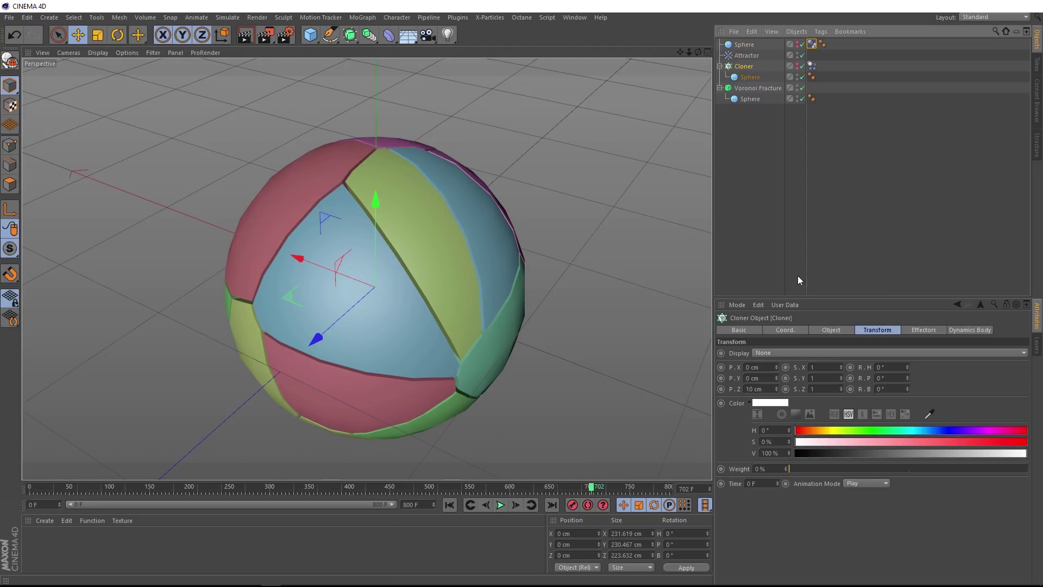
click(824, 329)
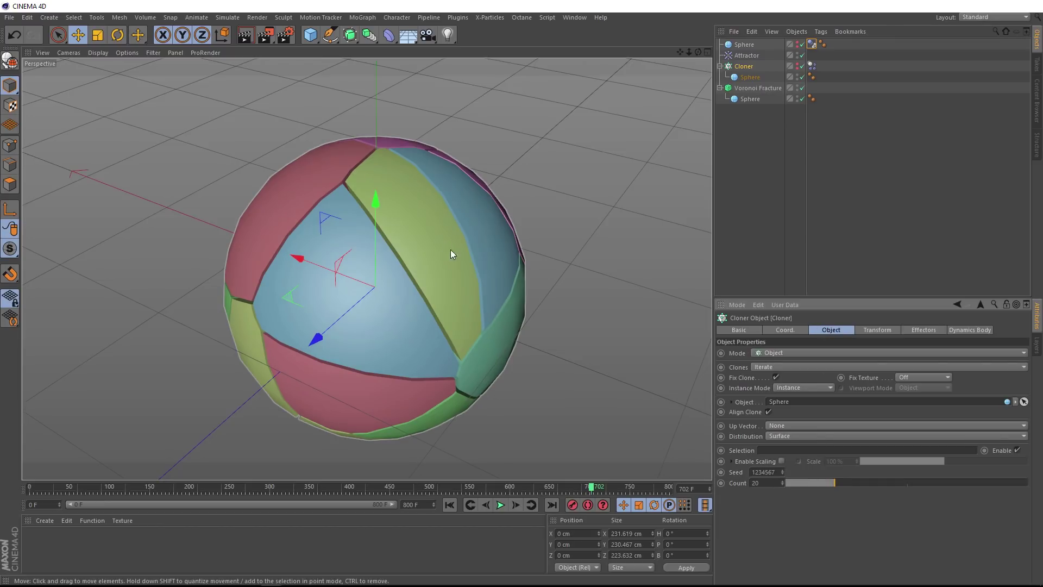
click(755, 483)
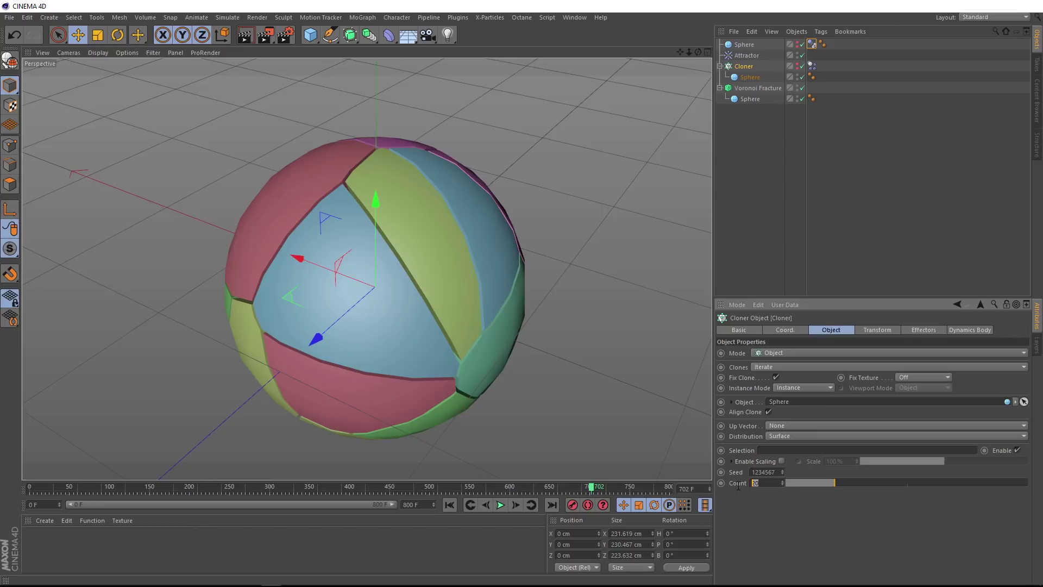
text(80)
key(Return)
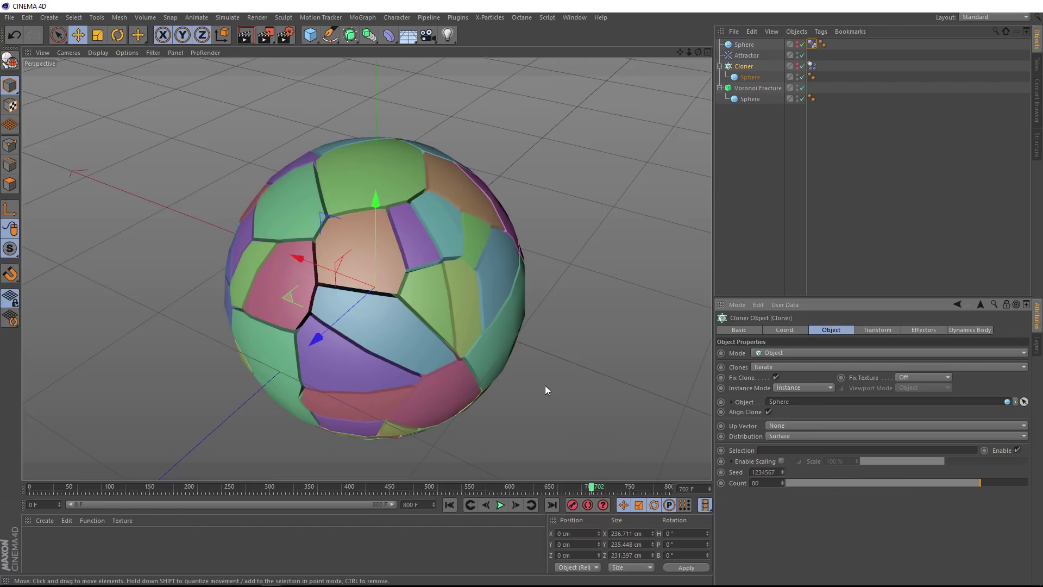
click(500, 505)
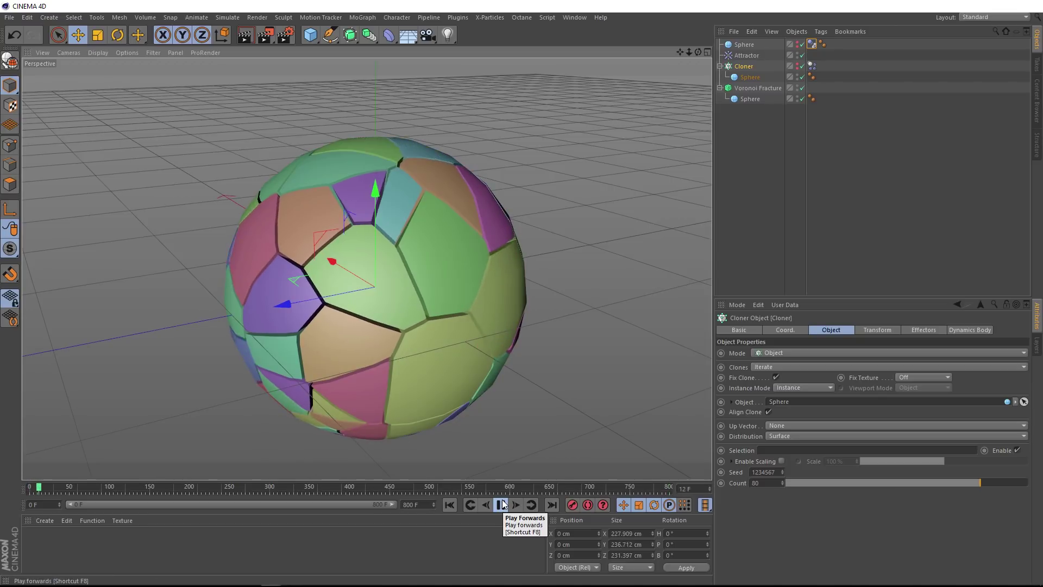
click(502, 504)
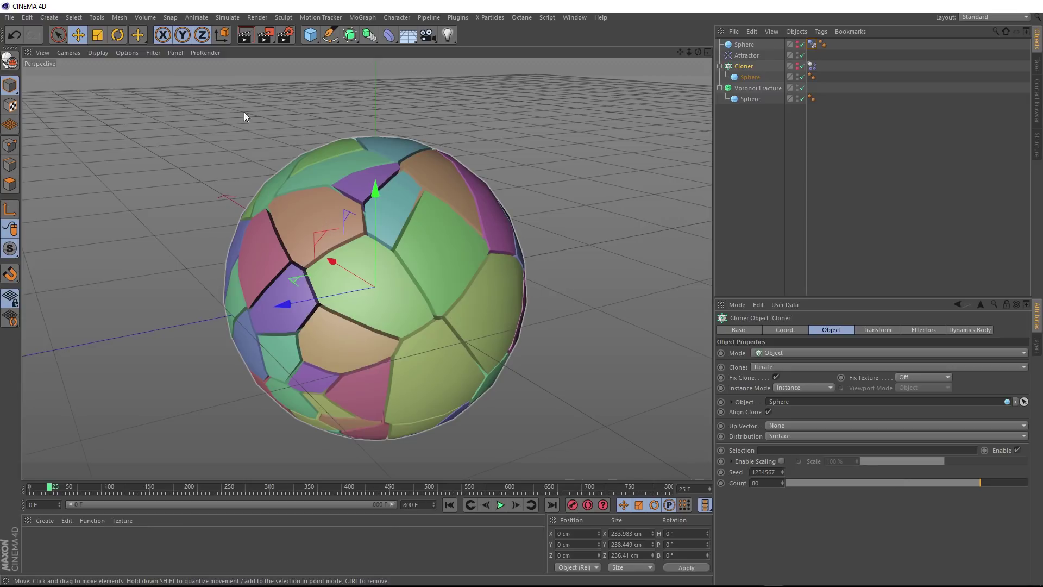
- Render the viewport, then turn off Colorize Fragments on the Voronoi Fracture
click(245, 35)
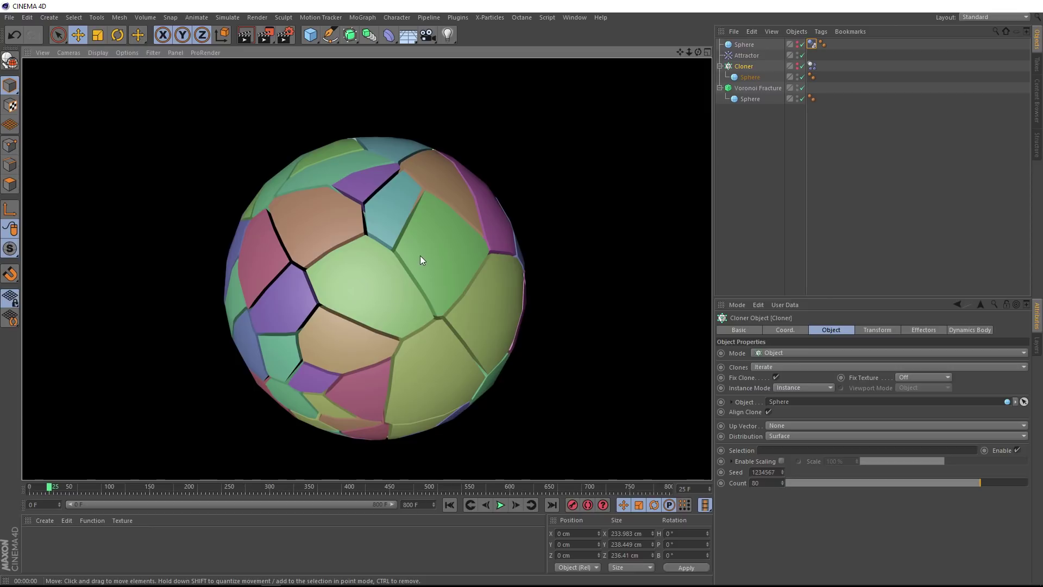
click(757, 89)
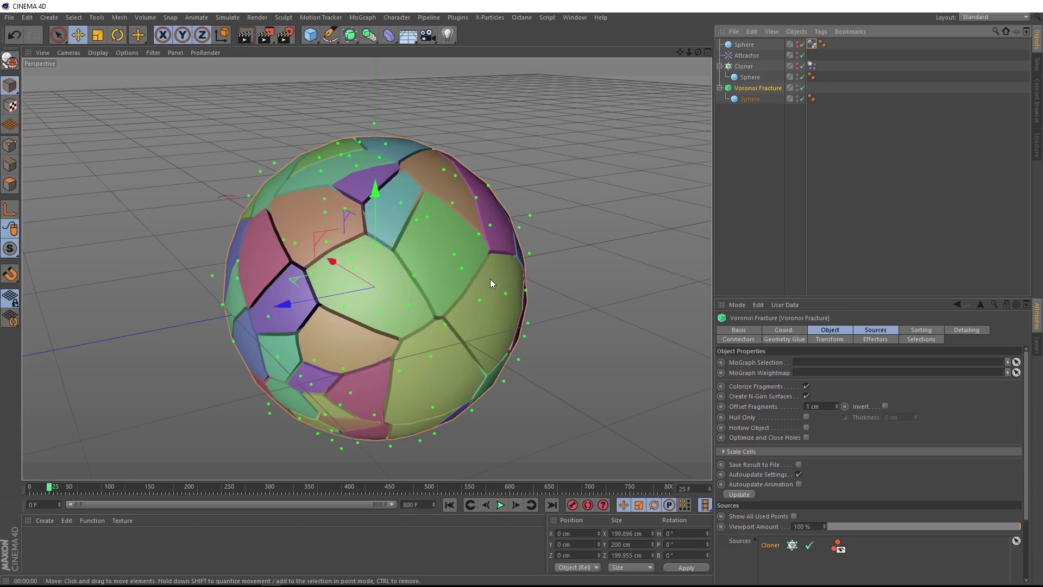
click(806, 386)
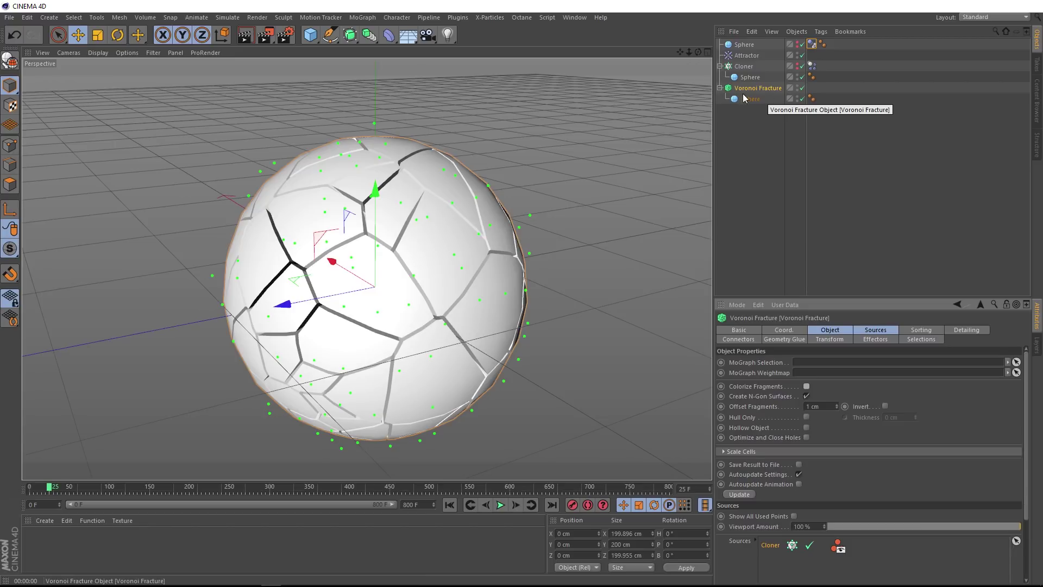
- Add a Random effector with Position unchecked and Color Mode set to Effector Color
click(363, 18)
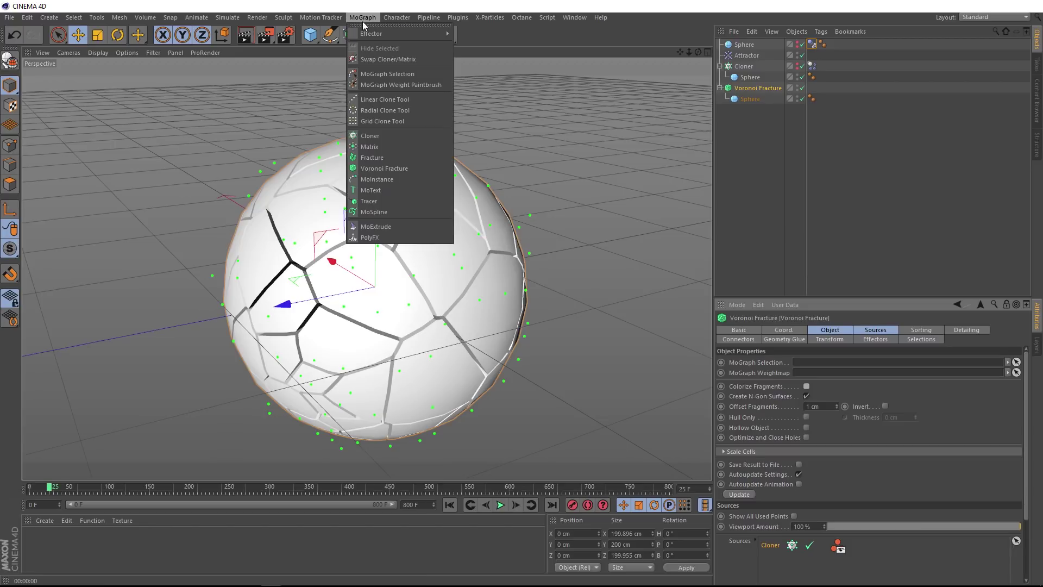
mouse_move(365, 34)
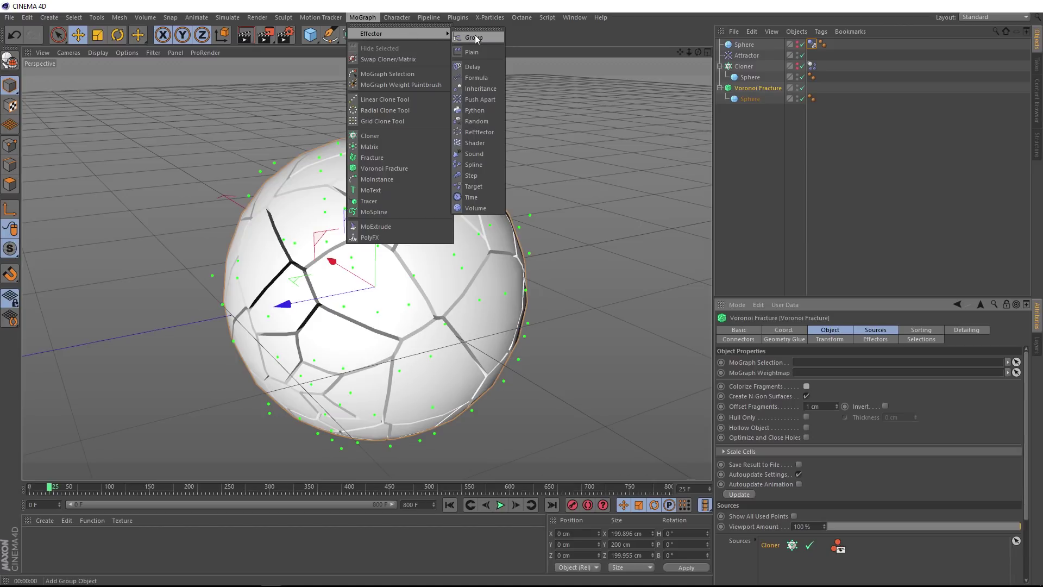
click(490, 123)
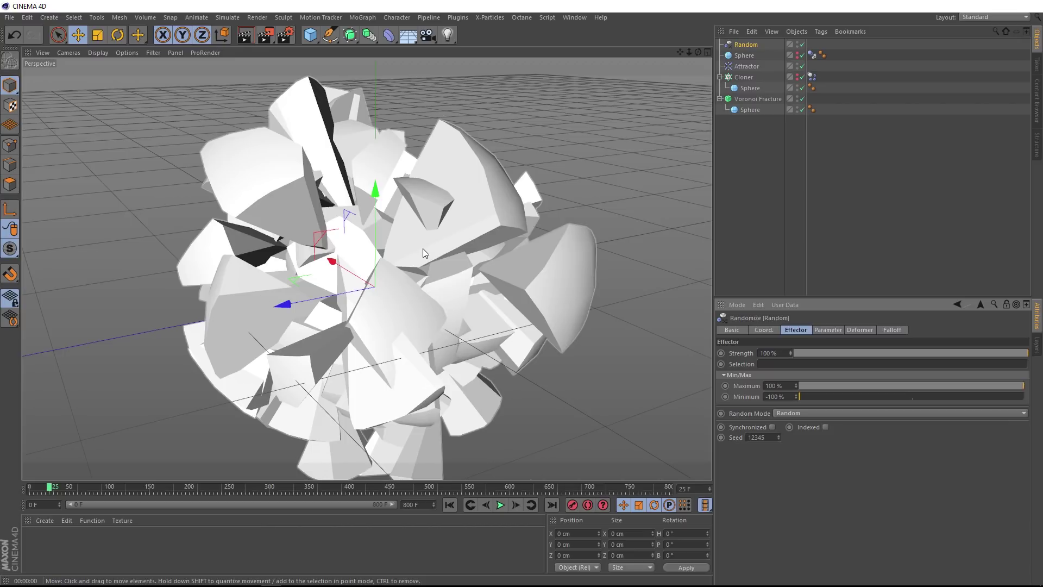
click(823, 331)
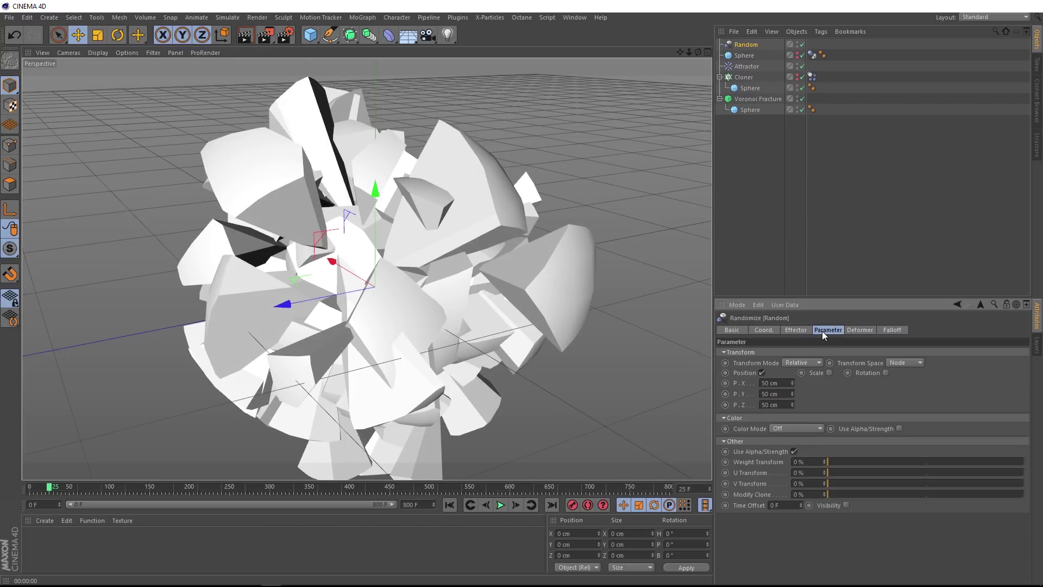
click(762, 372)
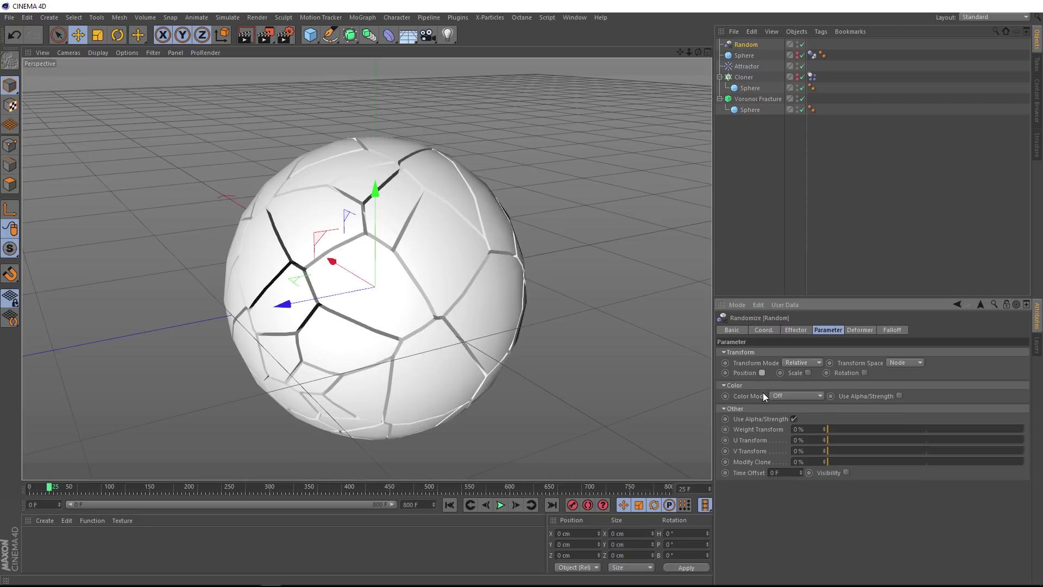
click(810, 396)
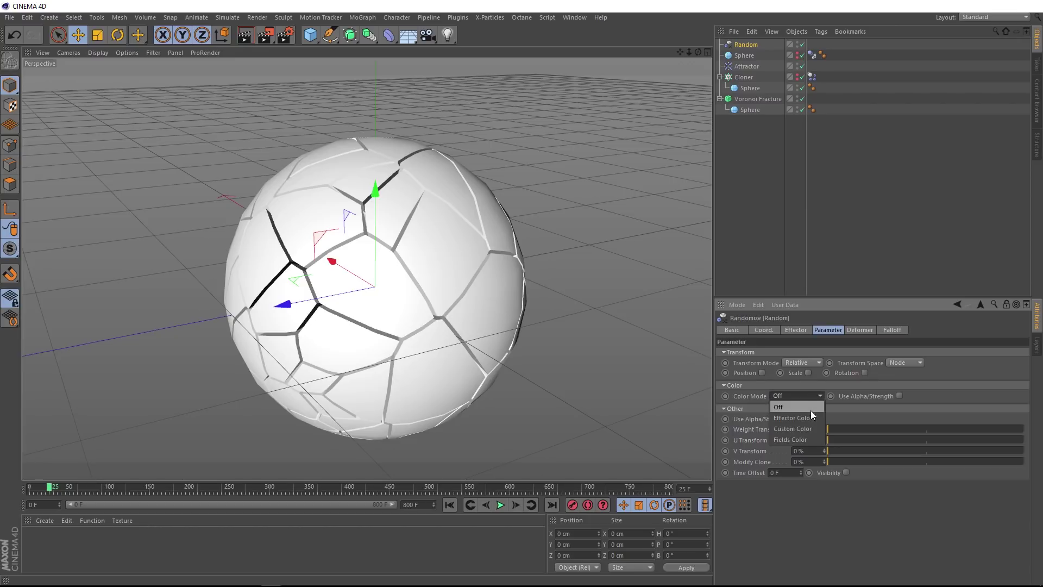
click(813, 418)
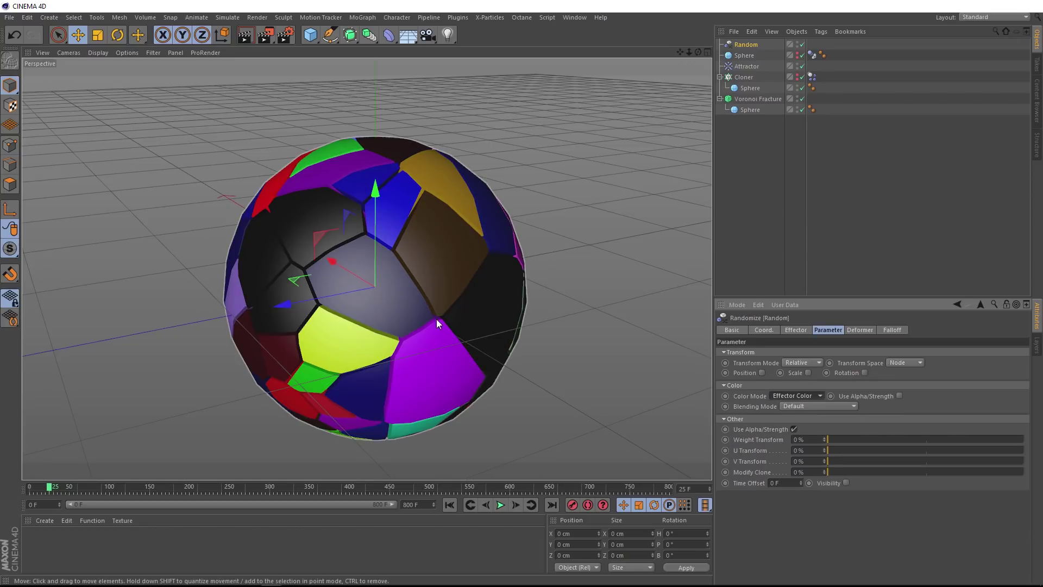
mouse_move(400, 309)
alt+mouse_down()
mouse_move(304, 315)
mouse_move(386, 322)
alt+mouse_up()
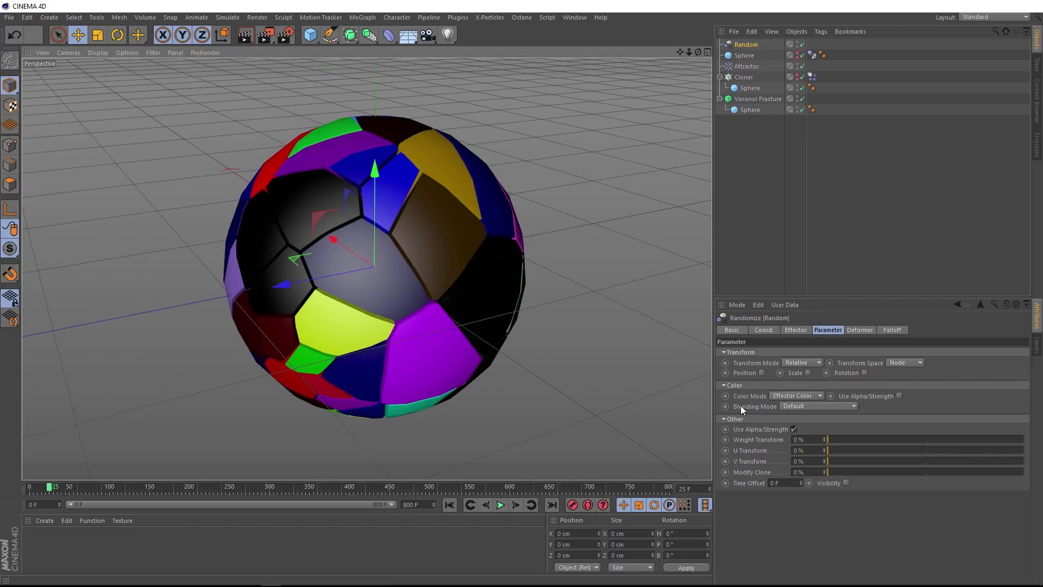
- Switch the Random effector's Blending Mode to Subtract and raise its Minimum from -100% to 0%
click(812, 407)
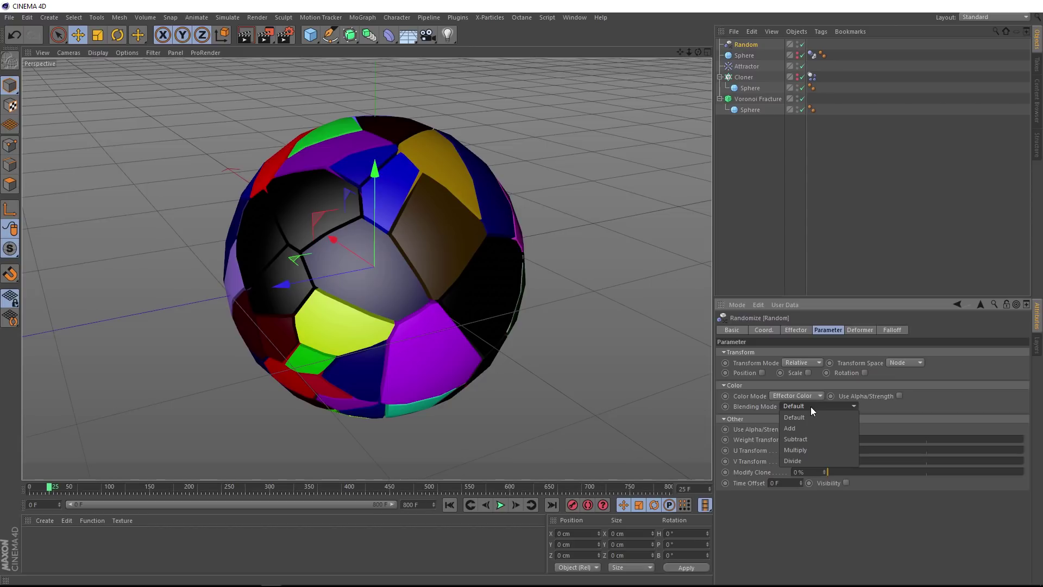
click(822, 439)
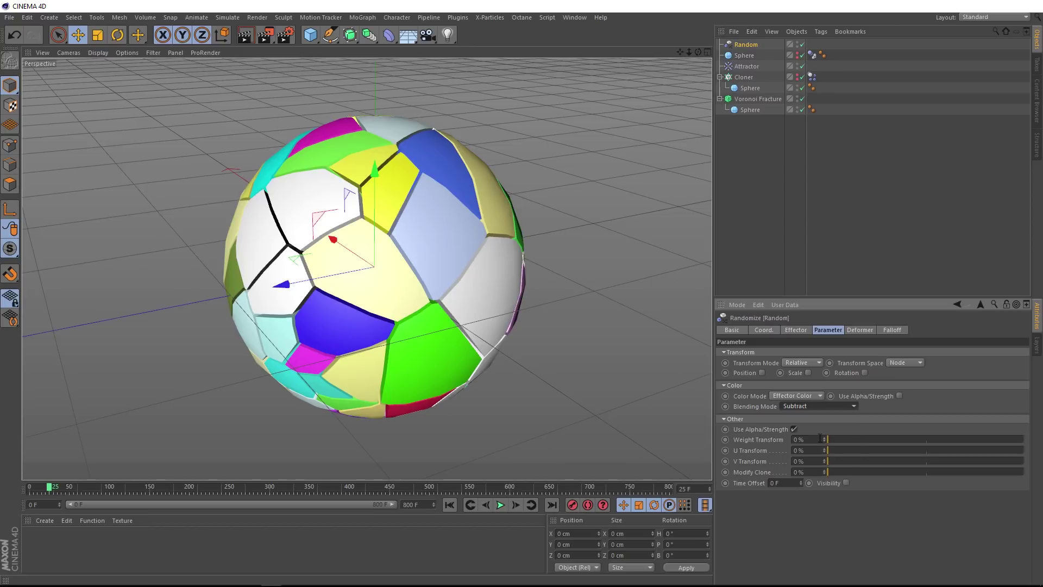
alt+drag(425, 315, 367, 259)
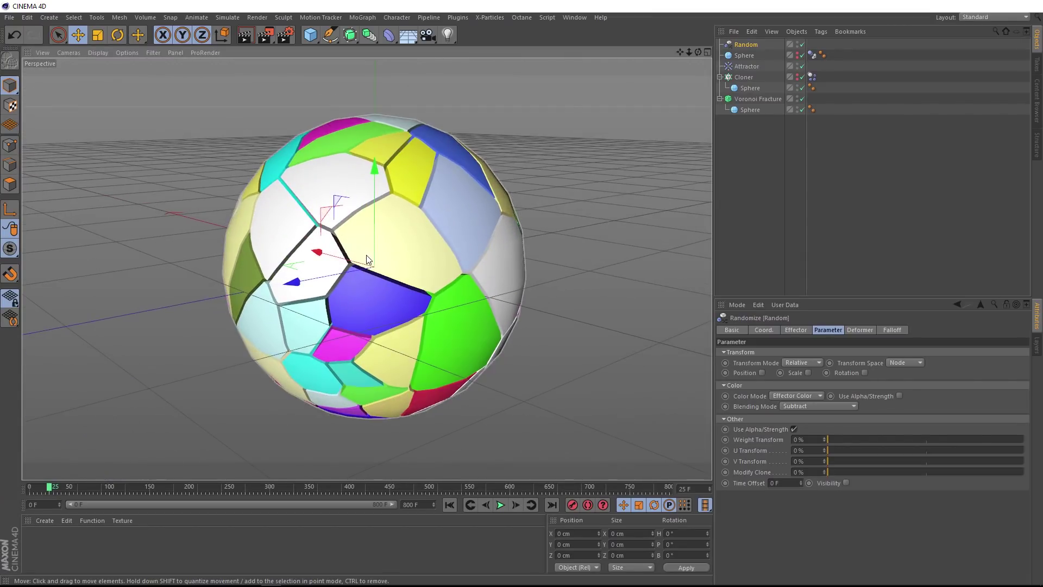
click(802, 329)
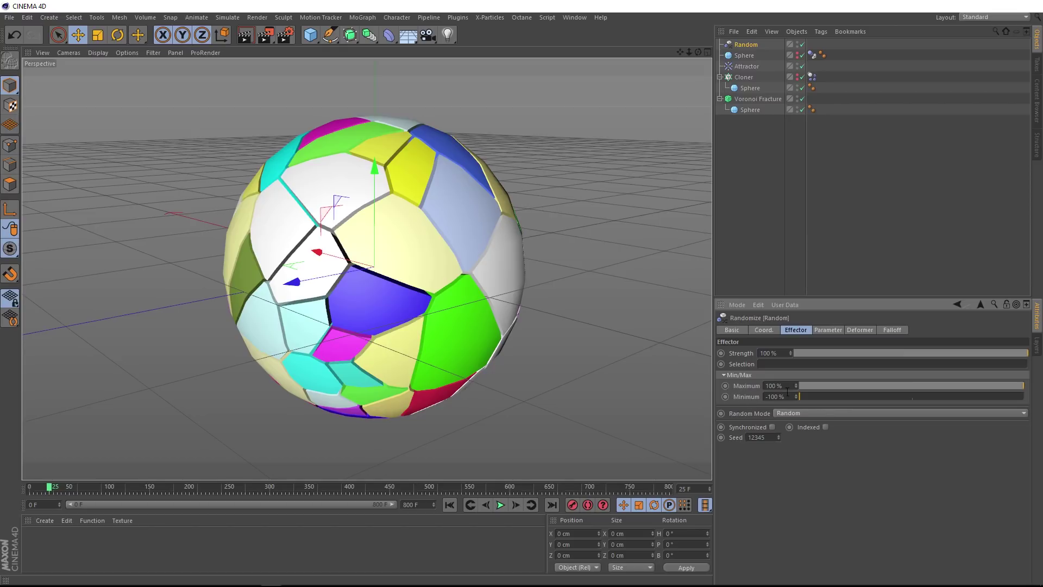
drag(786, 396, 759, 397)
text(0)
key(Return)
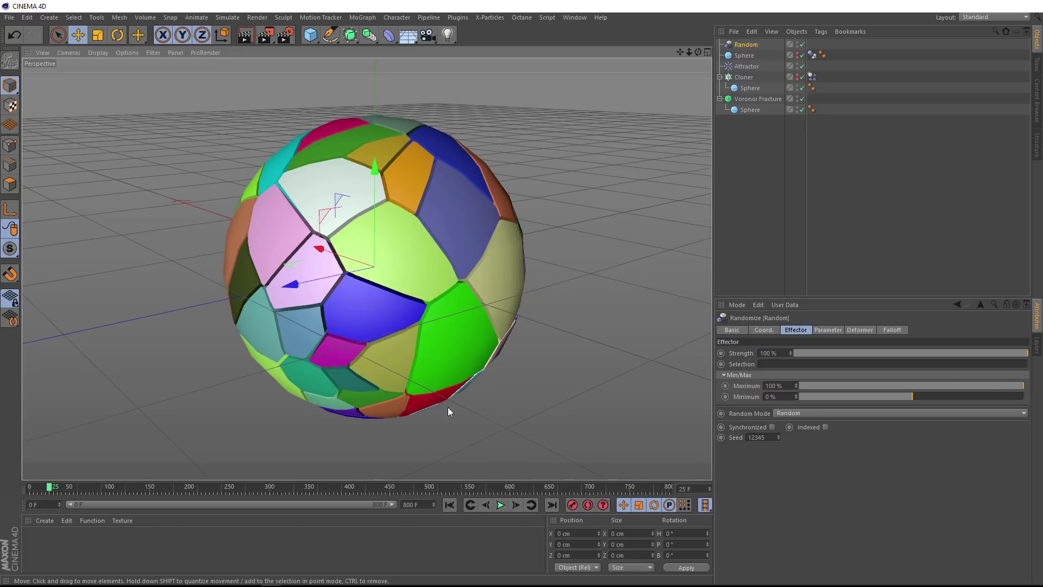
- Create a new material, apply it to the Voronoi Fracture and open it in the Material Editor
double_click(52, 554)
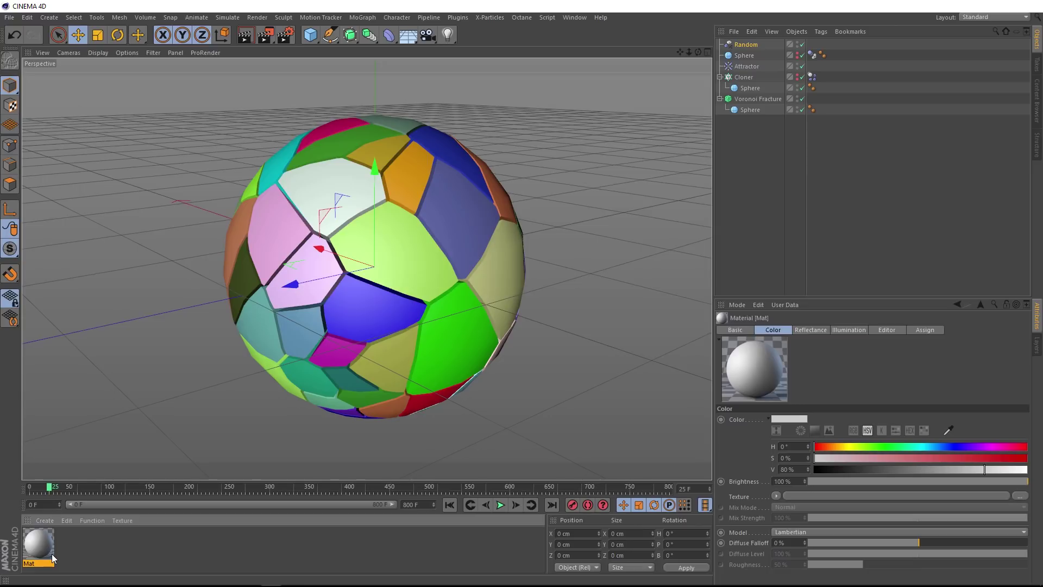
drag(40, 540, 763, 98)
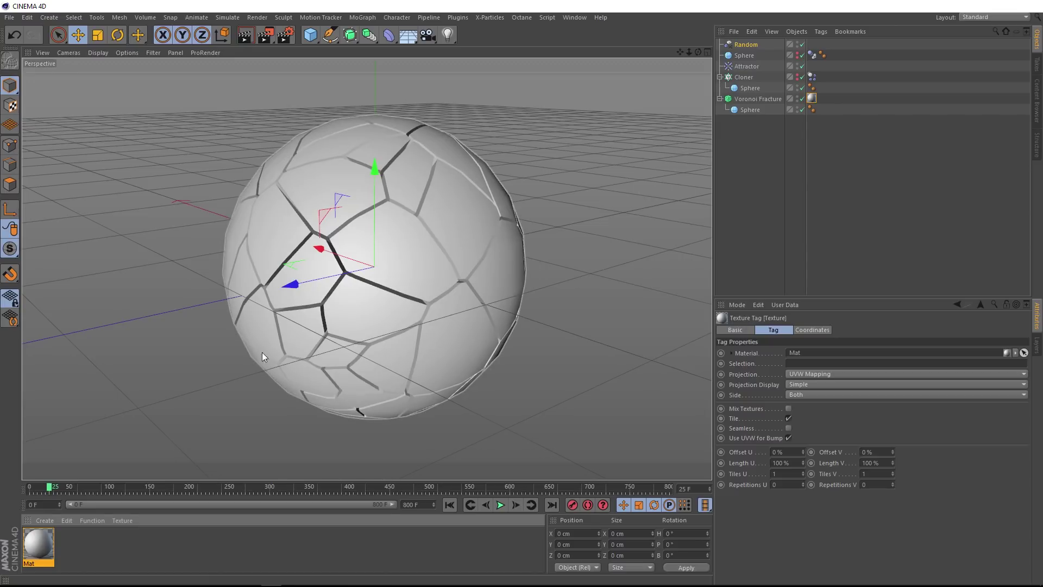
double_click(42, 545)
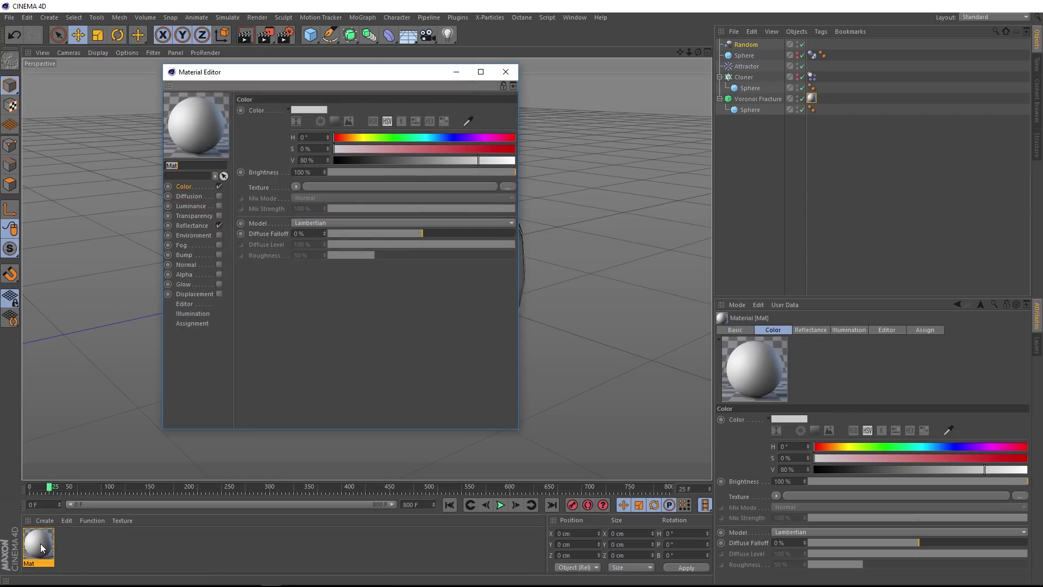
drag(297, 80, 630, 106)
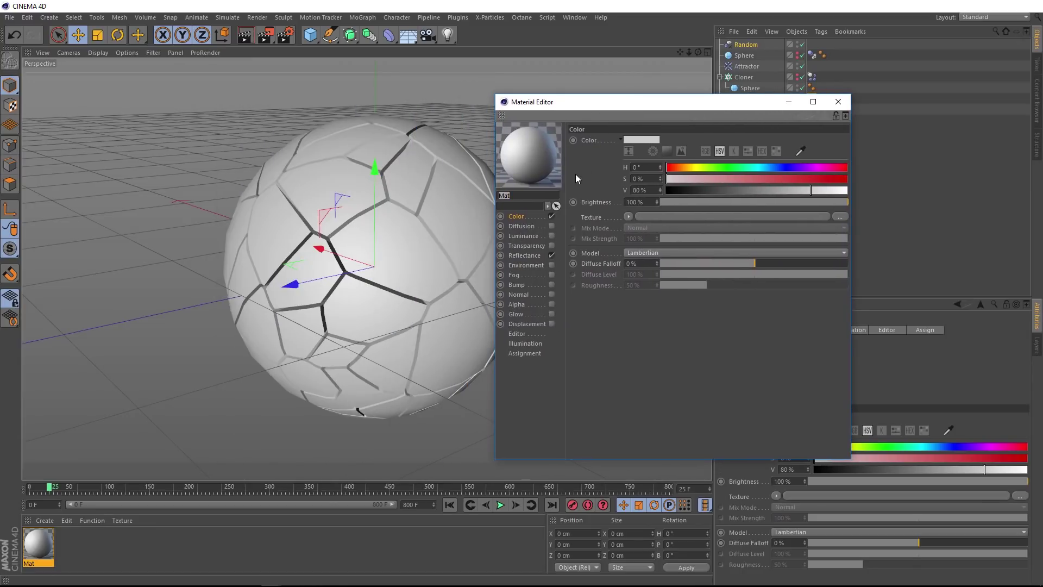
- Load the MoGraph Color Shader into the material's Color texture
click(627, 216)
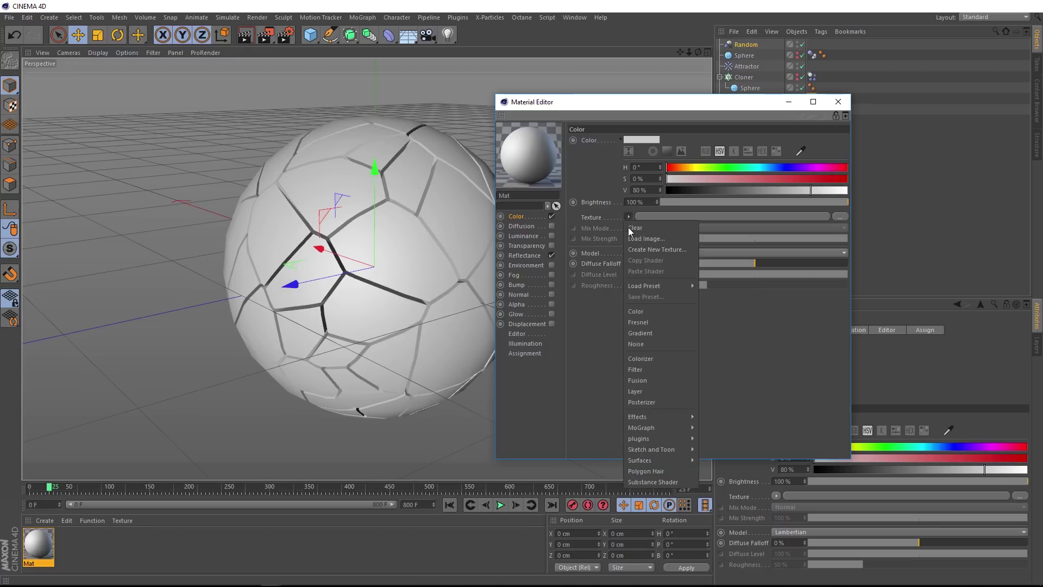
mouse_move(661, 428)
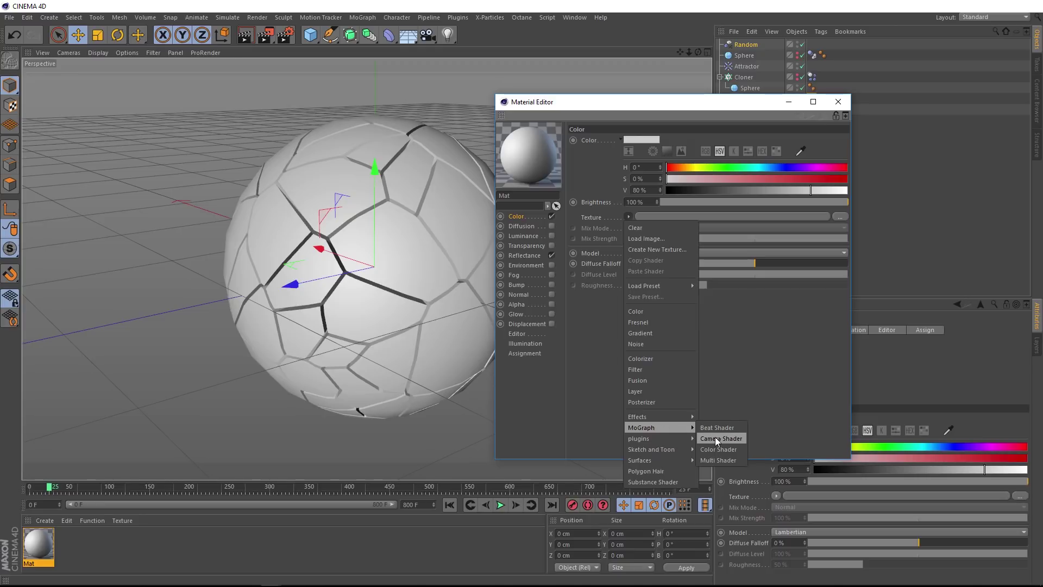
click(738, 450)
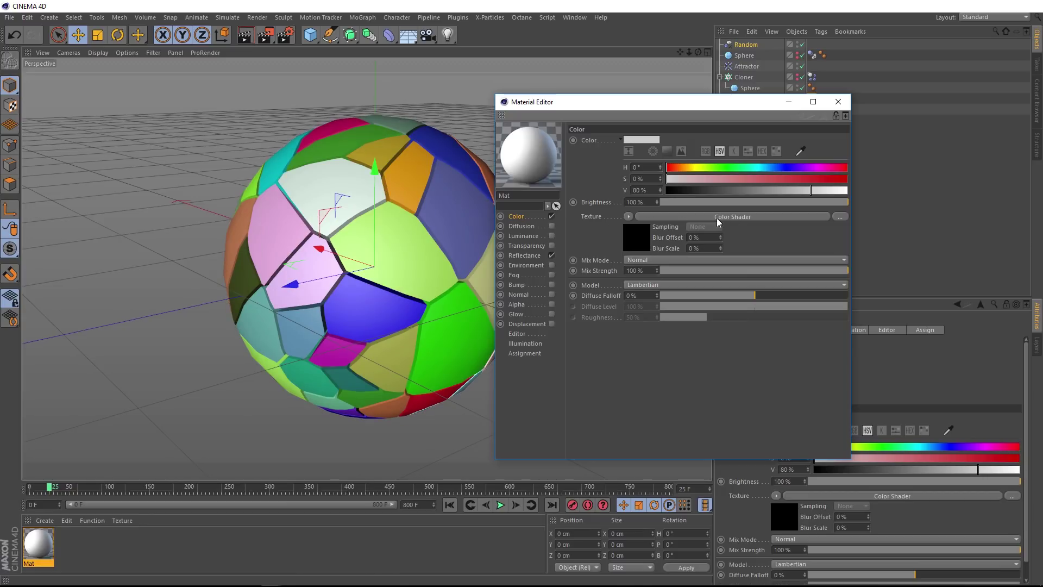
- Wrap the Color texture's MoGraph Color Shader inside a Colorizer
click(628, 216)
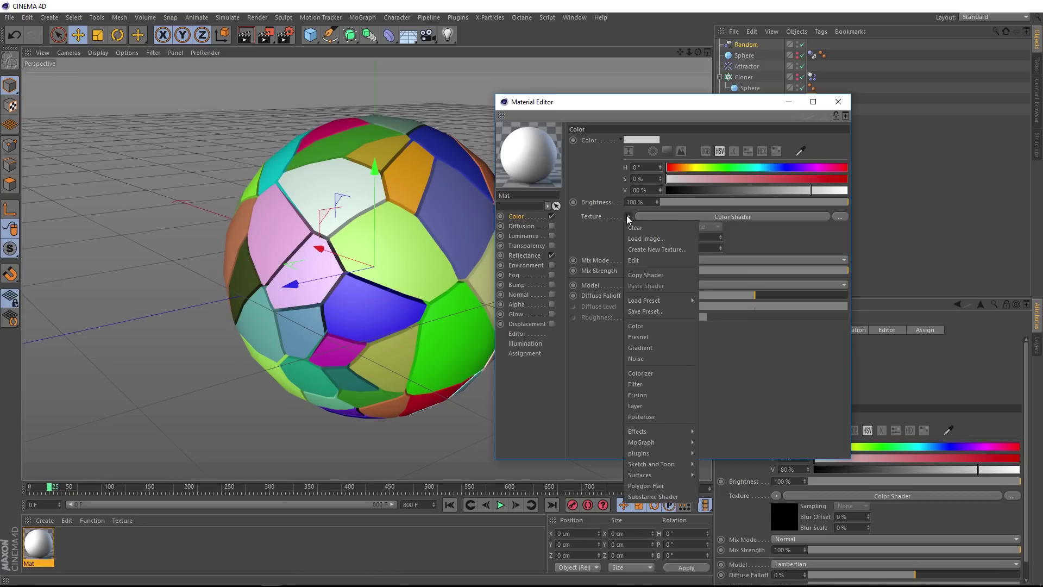
click(652, 373)
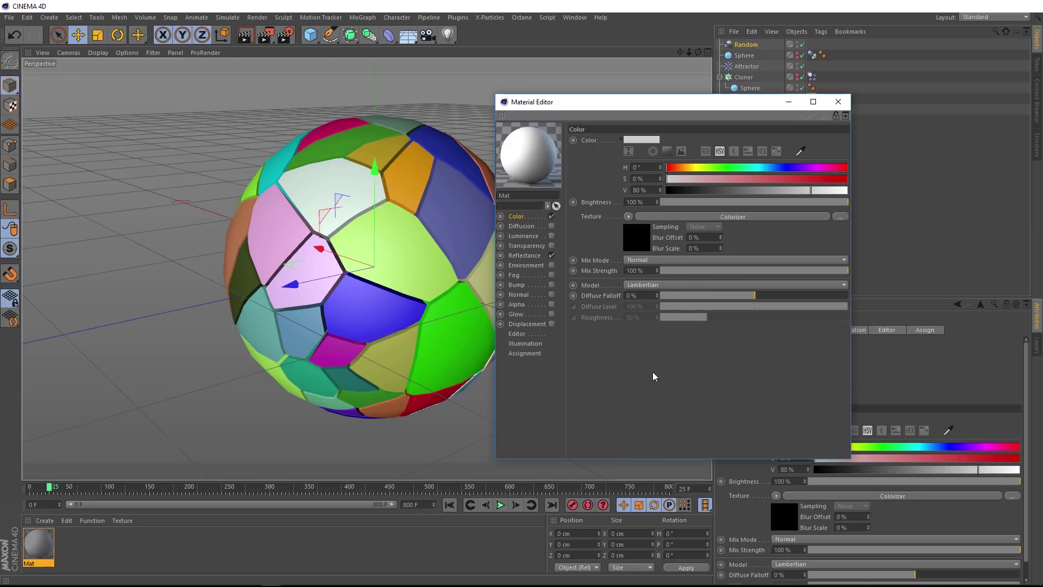
alt+drag(309, 289, 361, 288)
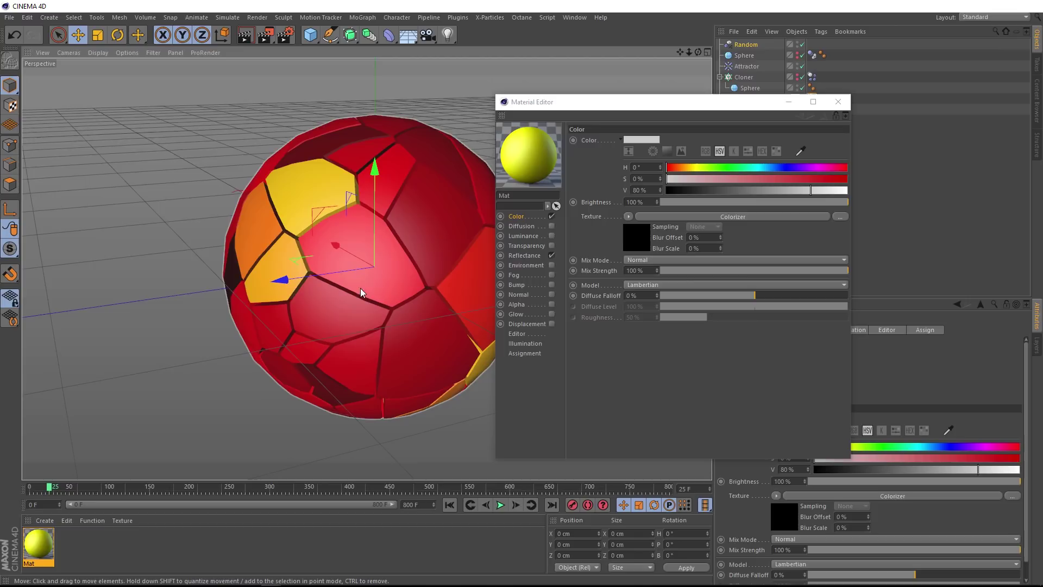
- Edit the Colorizer gradient, deleting an extra knot and turning the middle knot green
click(709, 216)
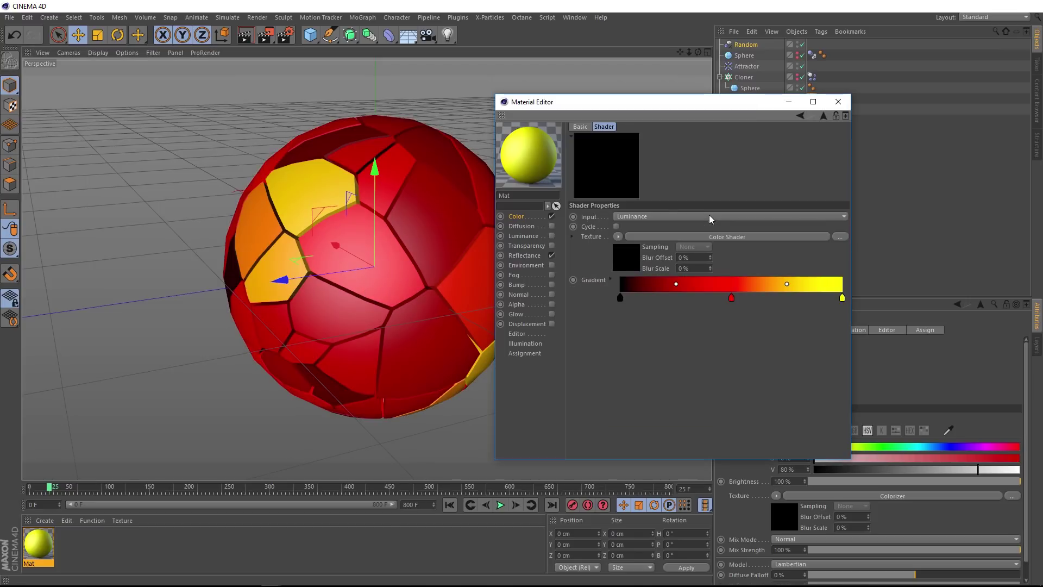
drag(679, 313, 690, 311)
double_click(731, 298)
click(729, 309)
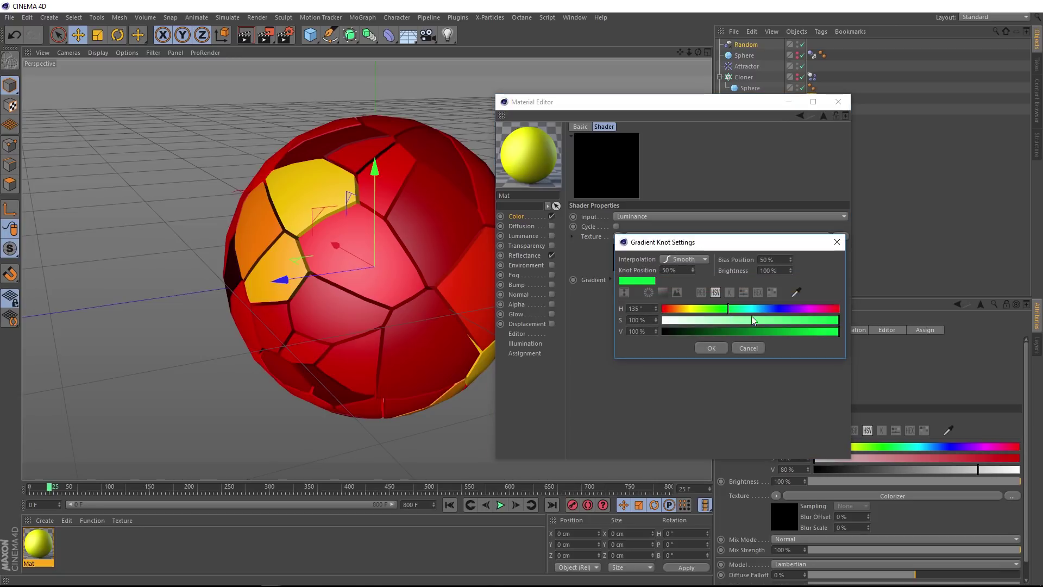
click(710, 350)
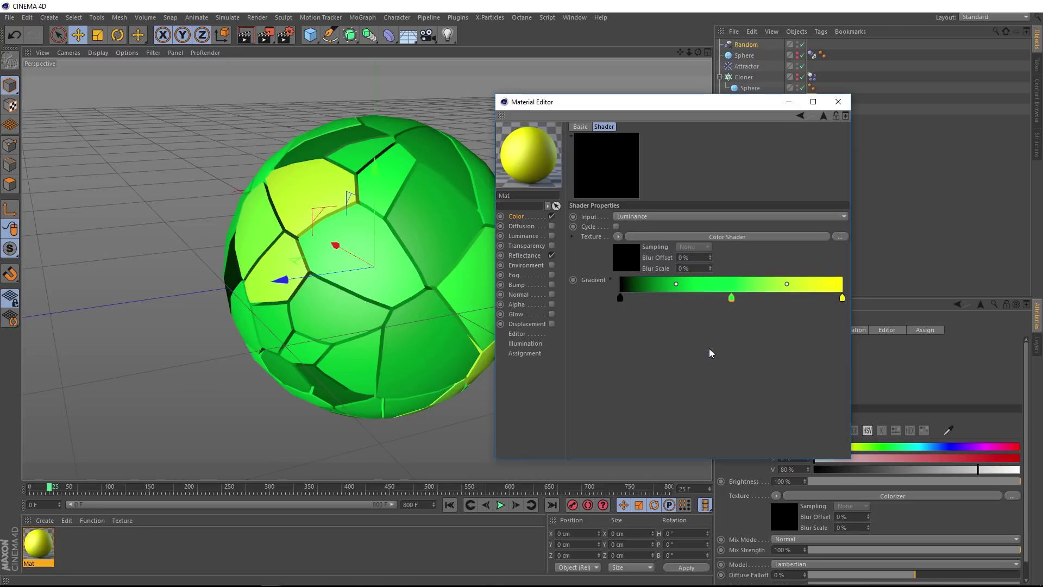
- Load the Full Colors gradient preset into the Colorizer
click(610, 279)
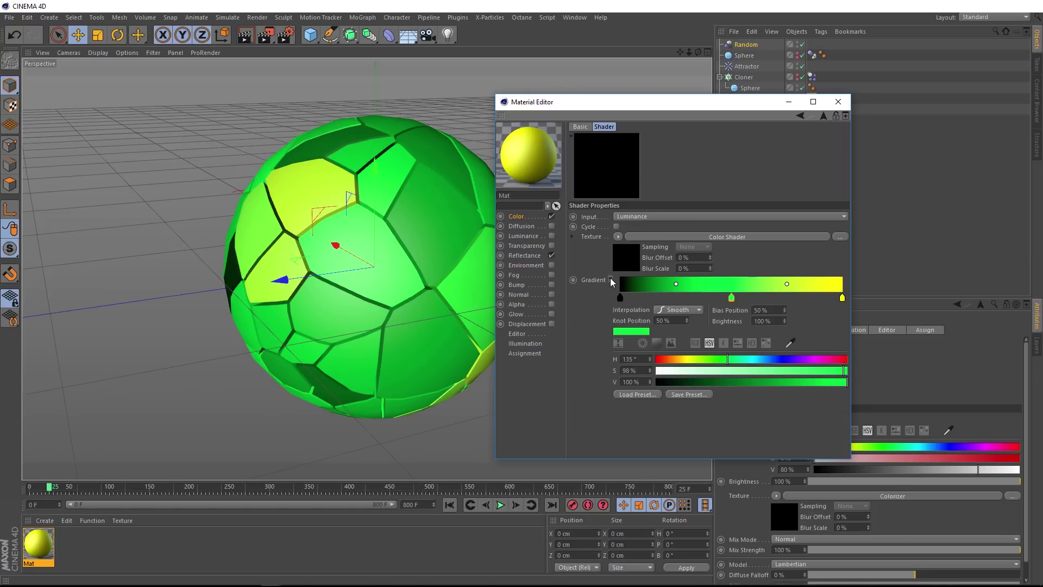
click(638, 395)
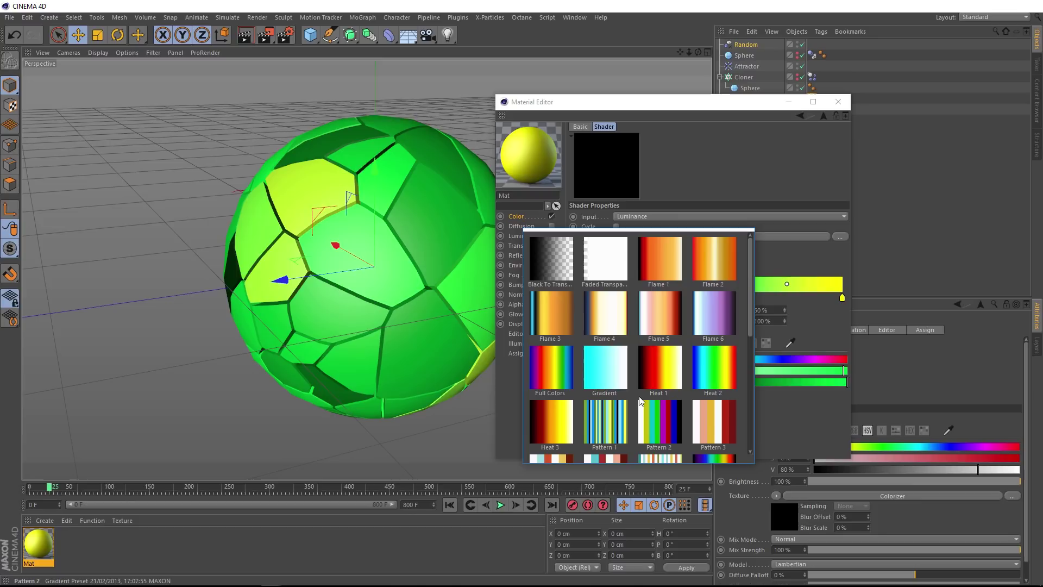
click(548, 365)
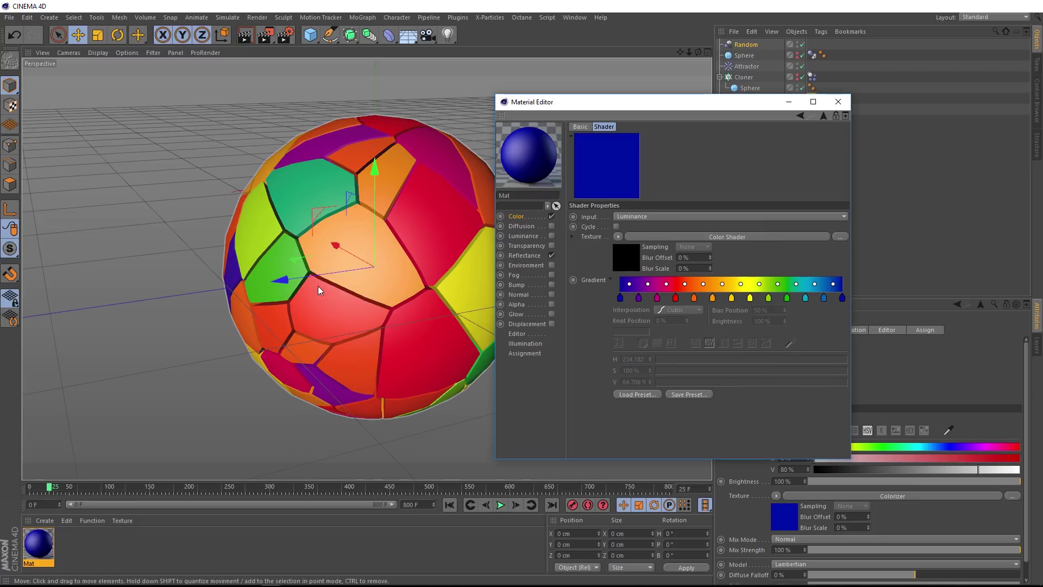
alt+drag(311, 284, 489, 278)
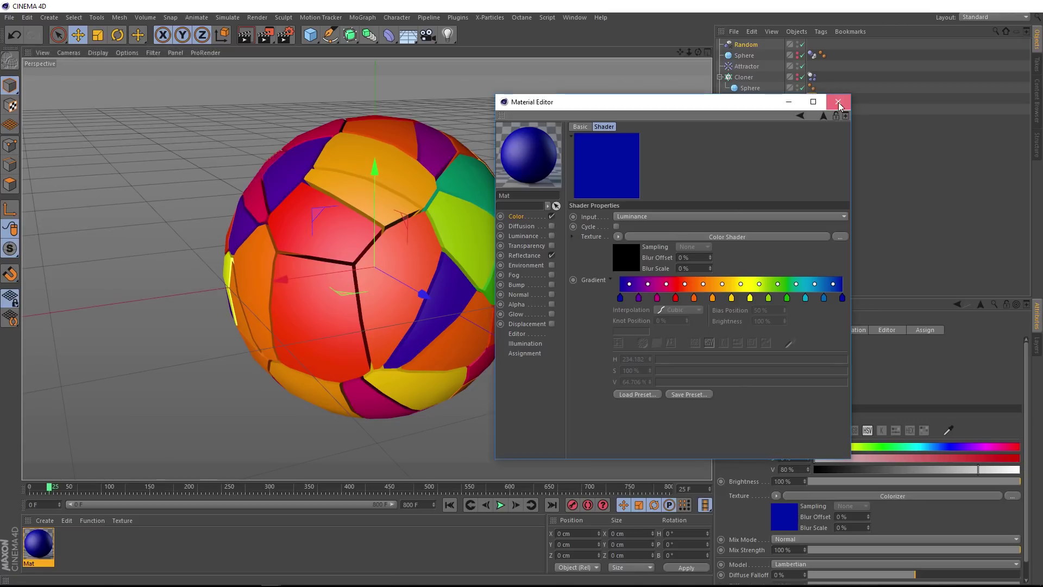
- Close the Material Editor and cycle the Random effector's Random Mode through Gaussian, Noise, Turbulence to Sorted
click(838, 102)
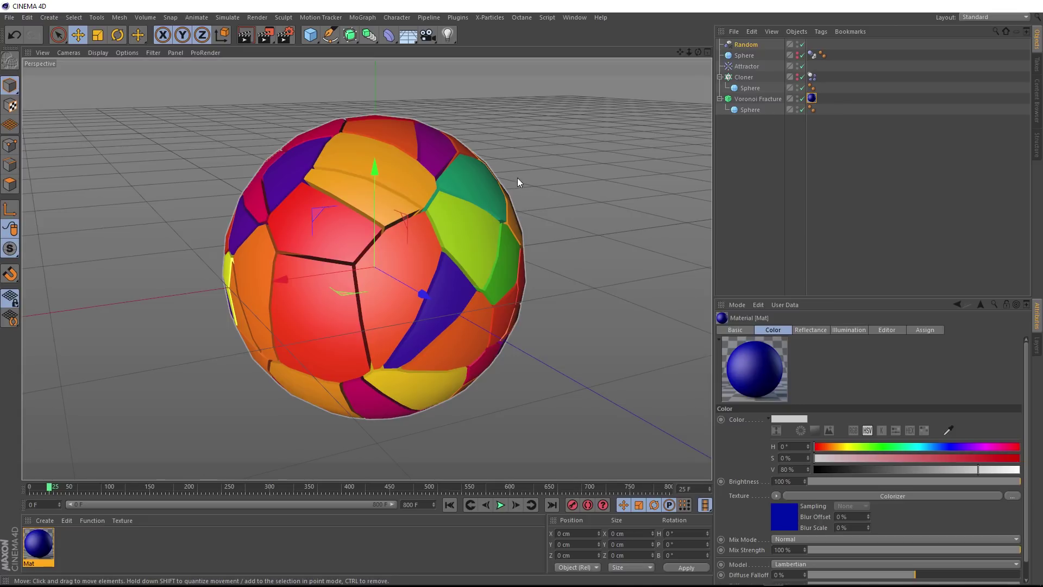
click(749, 46)
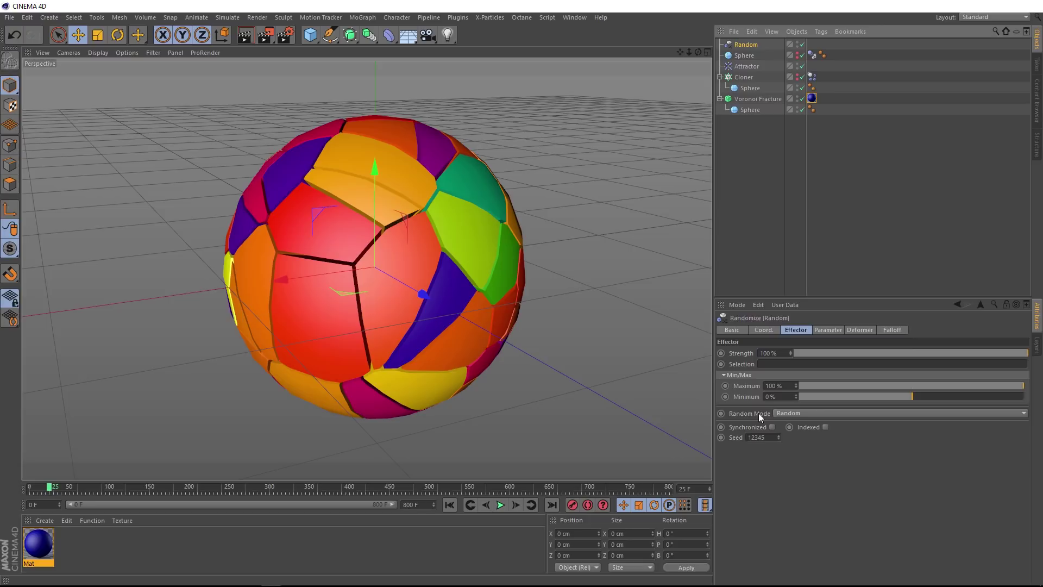
click(819, 413)
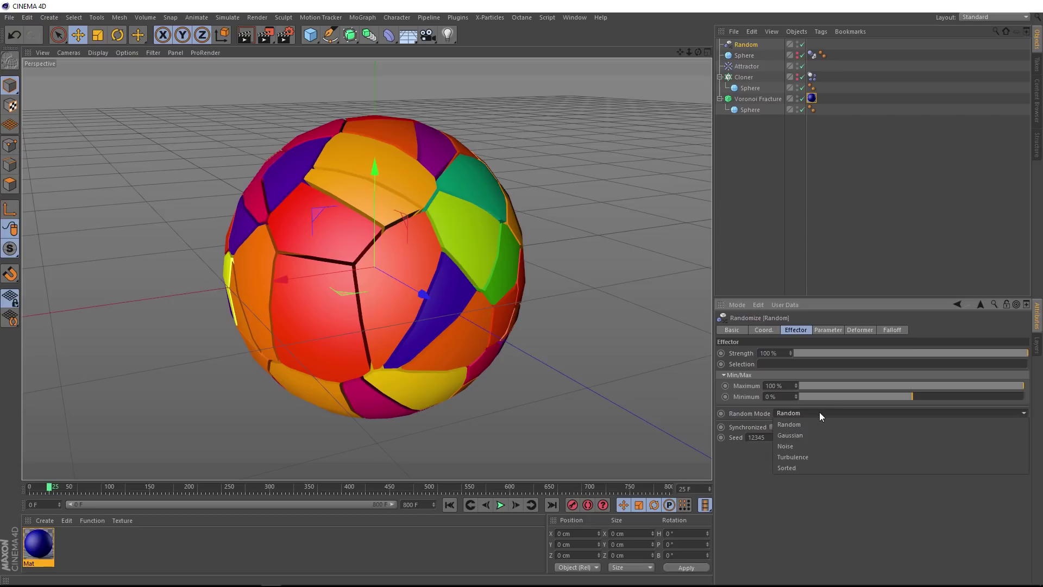
key(Down)
key(Return)
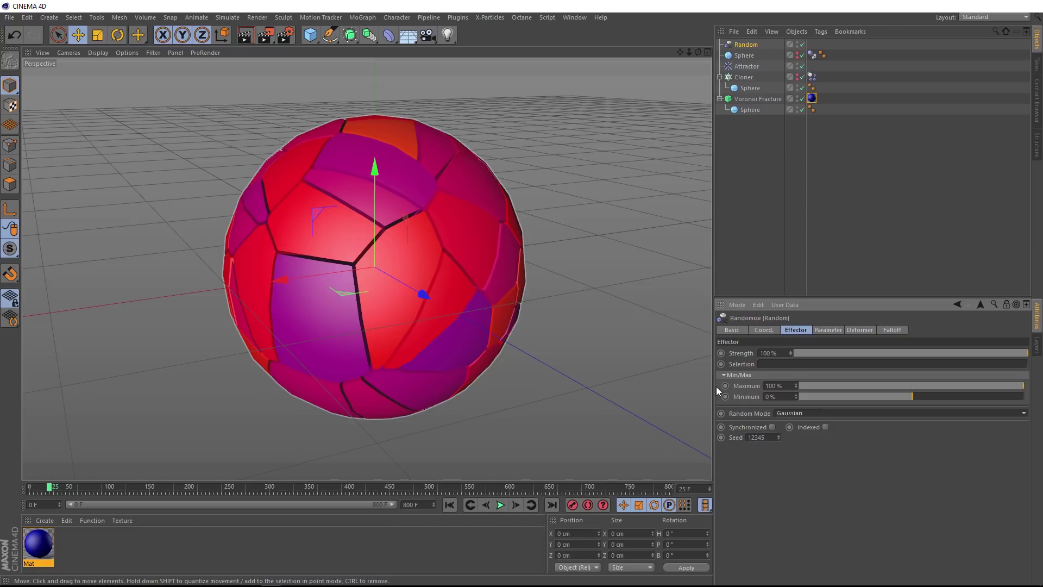
click(827, 412)
key(Down)
key(Return)
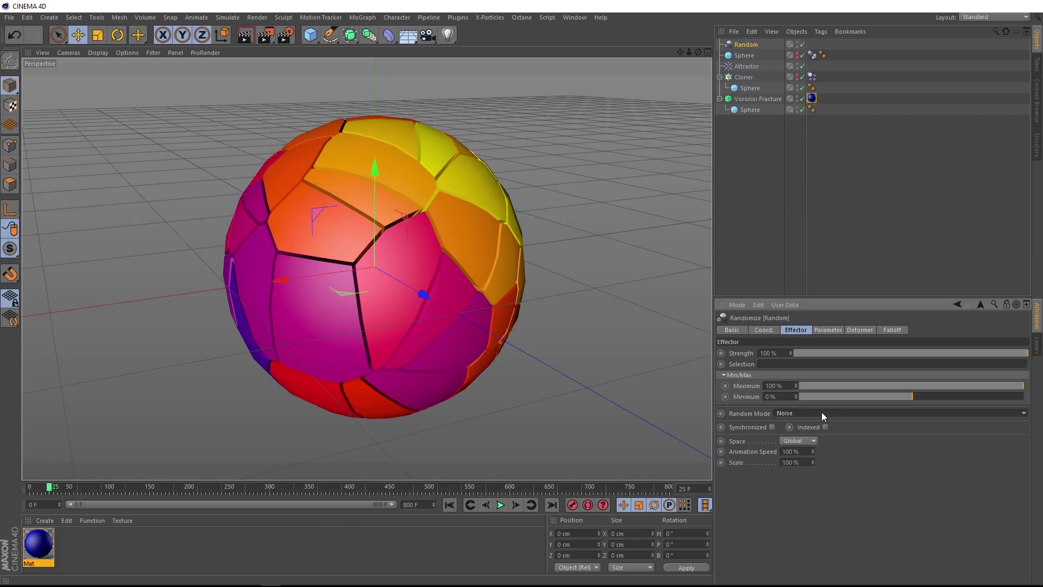
click(821, 412)
key(Down)
key(Return)
click(822, 412)
key(Down)
key(Return)
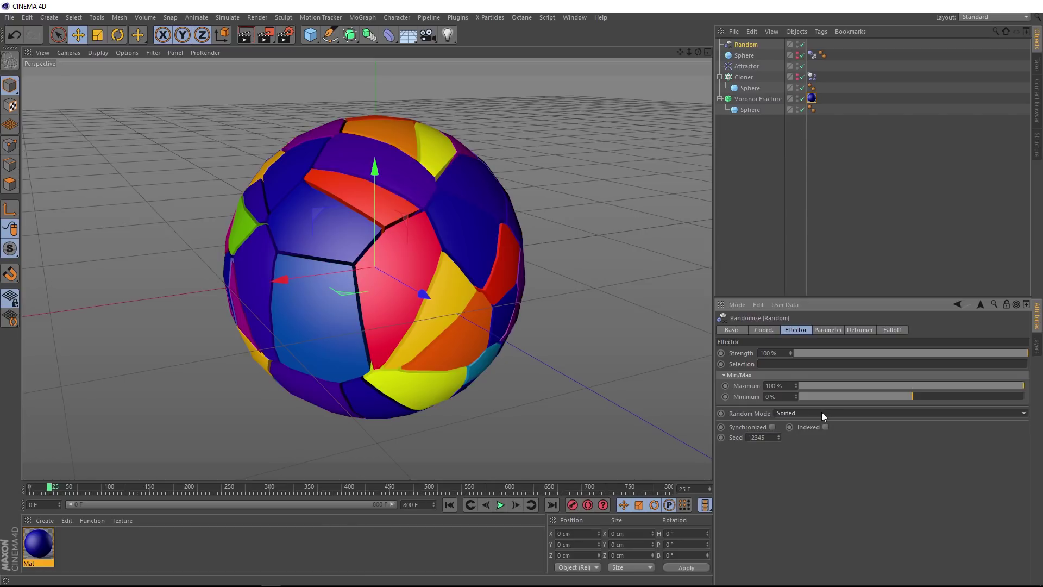
- Raise the Random effector's Seed to 12349 to reshuffle the shard colours
alt+drag(589, 283, 553, 258)
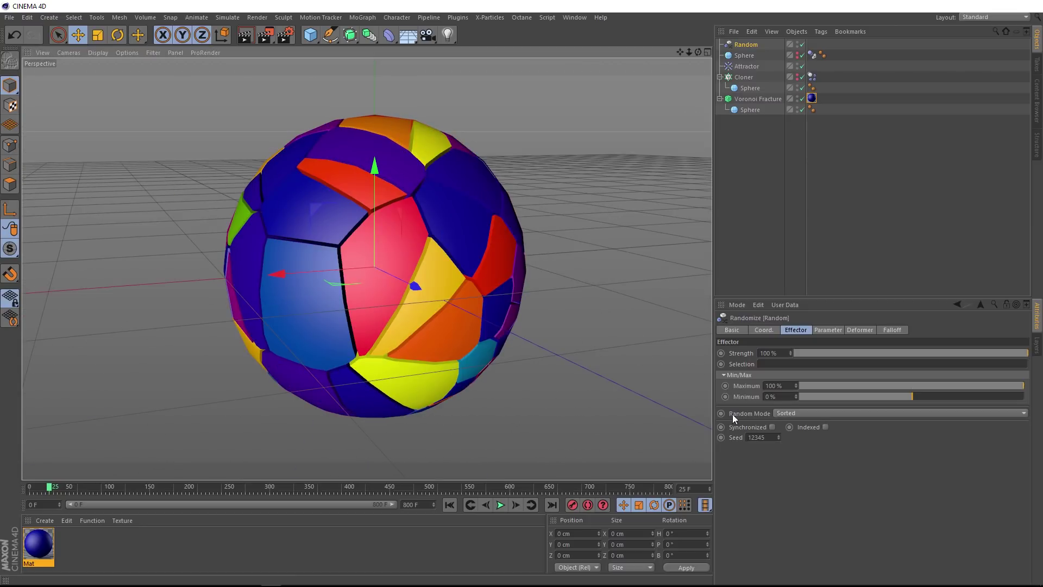
click(769, 437)
scroll(768, 438, up, 1)
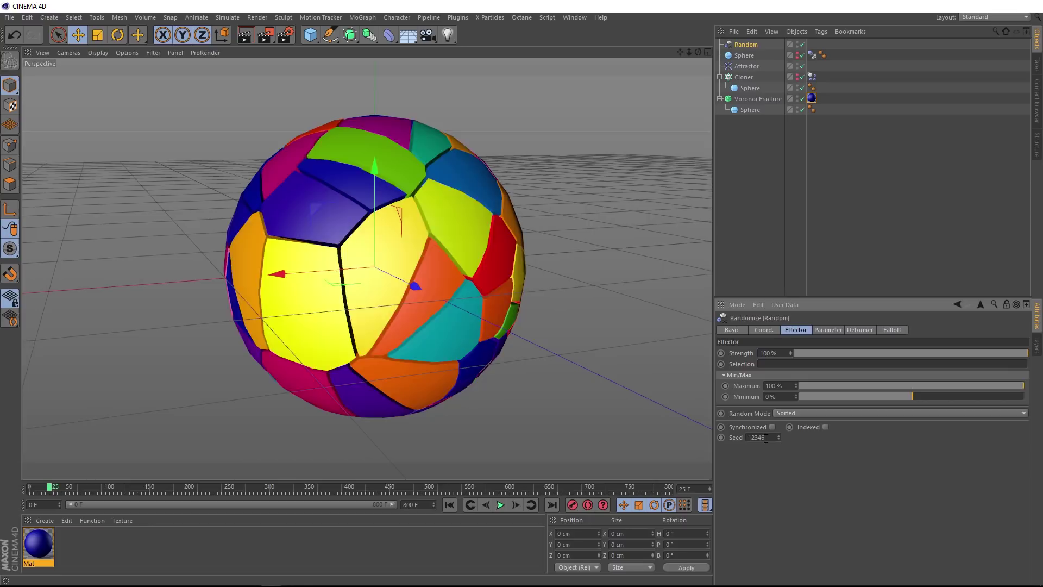
scroll(767, 438, up, 1)
scroll(765, 438, up, 1)
scroll(766, 438, up, 1)
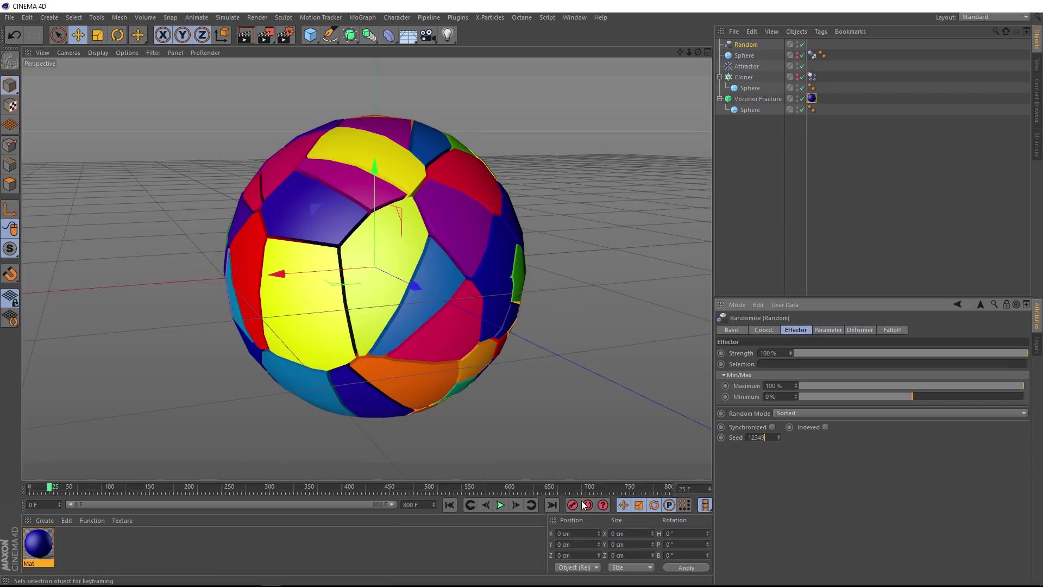
- Start timeline playback to watch the rainbow shards shift across the sphere
click(500, 505)
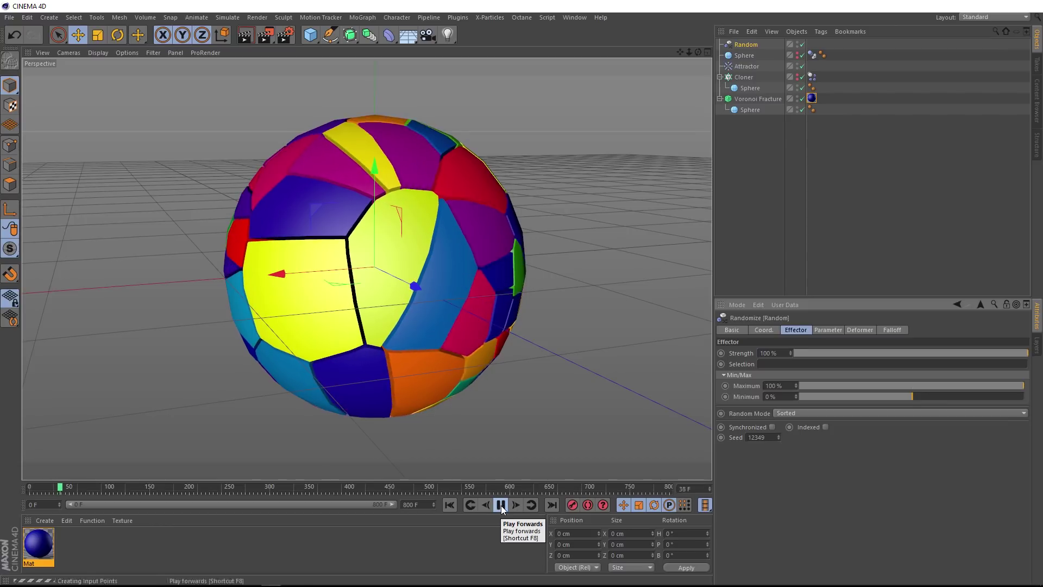